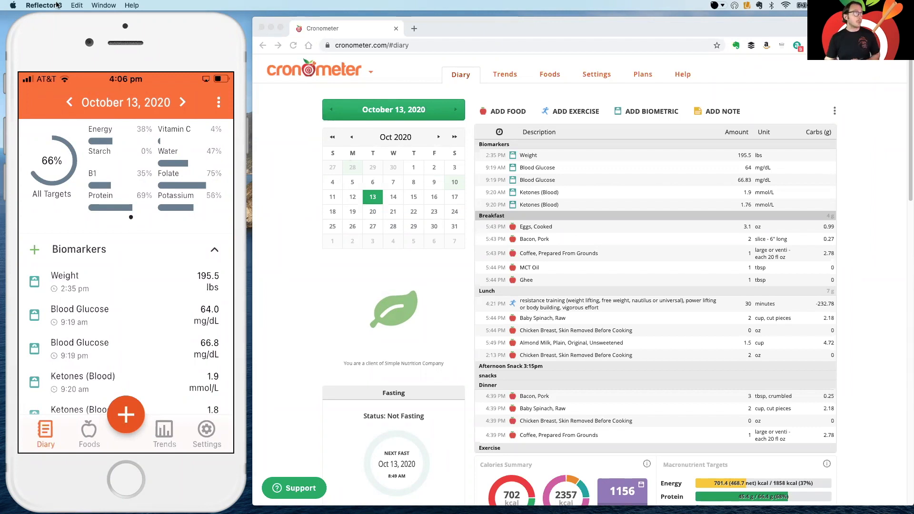
# Open the profile settings and examine the BMR equation and the available activity level options.
pyautogui.click(596, 77)
pyautogui.click(597, 77)
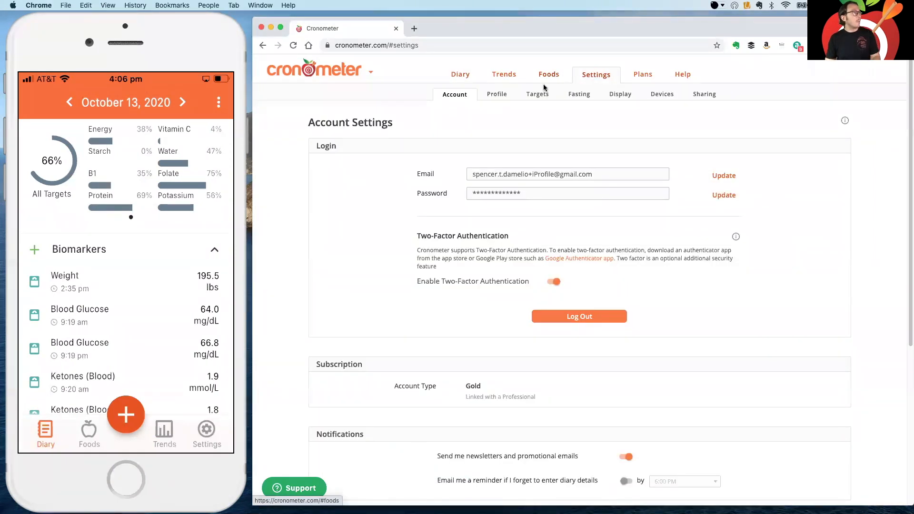
pyautogui.click(501, 96)
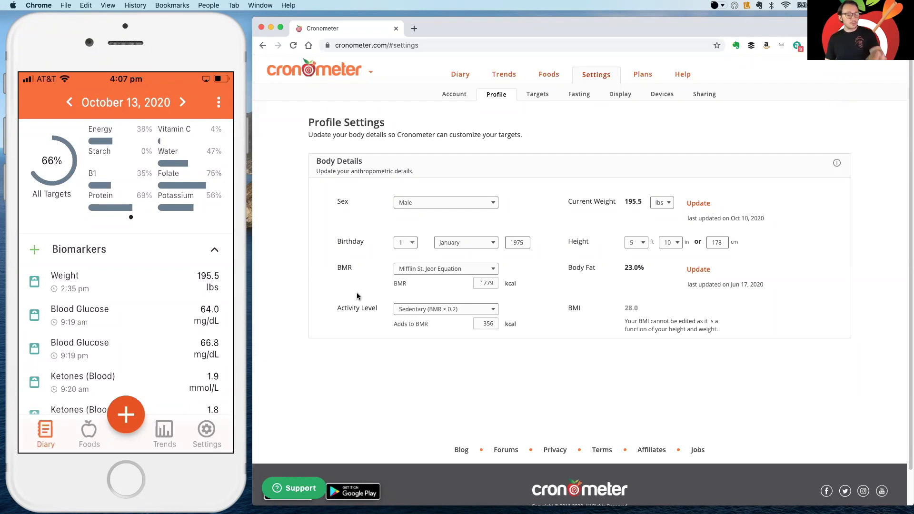
pyautogui.scroll(5, 359, 298)
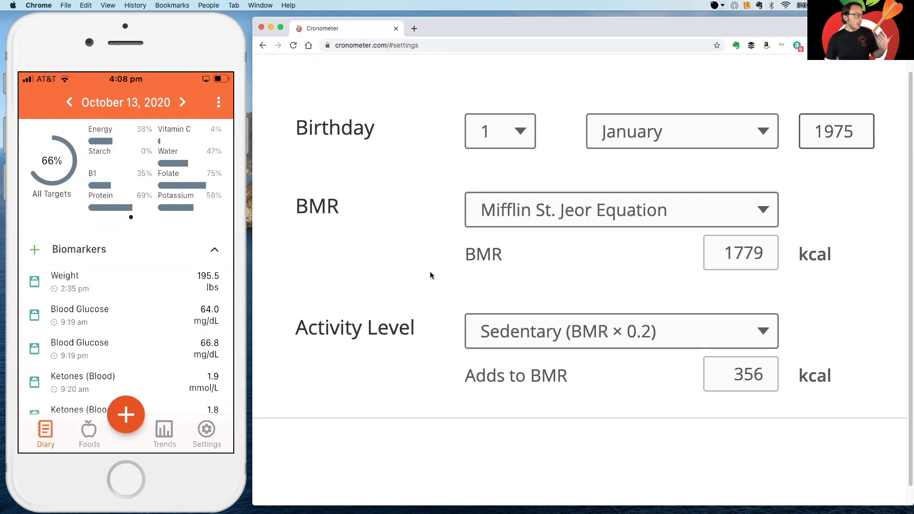
pyautogui.click(760, 331)
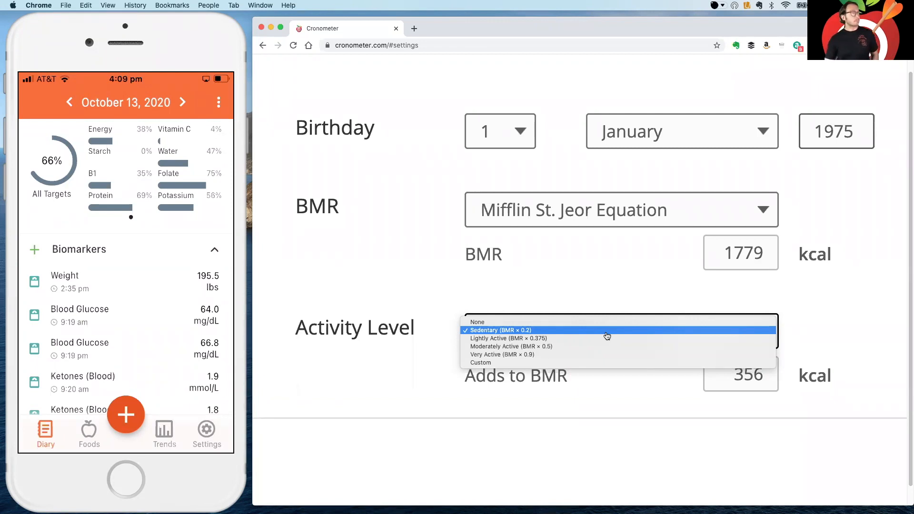
pyautogui.click(430, 290)
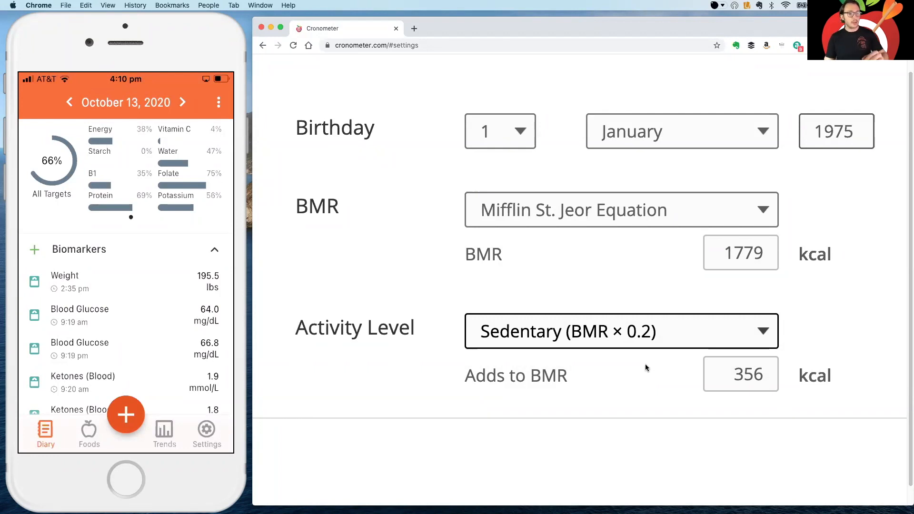
# Examine the height, body fat and BMI entries in the profile's body details.
pyautogui.hscroll(6, 645, 364)
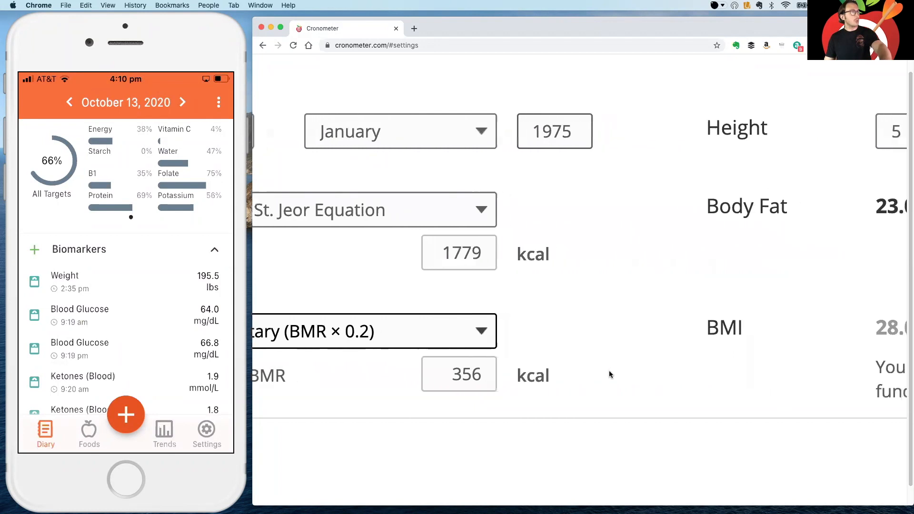
pyautogui.hscroll(6, 604, 372)
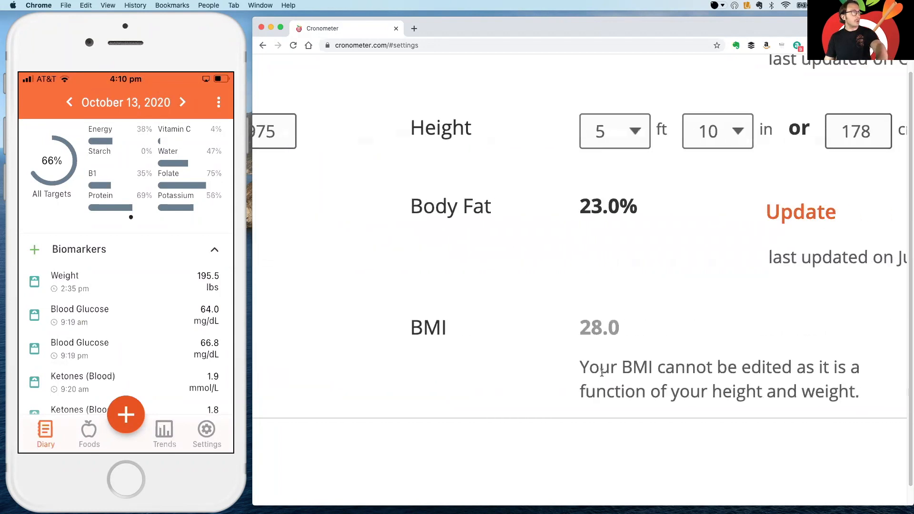
pyautogui.hscroll(3, 602, 373)
pyautogui.hscroll(1, 602, 373)
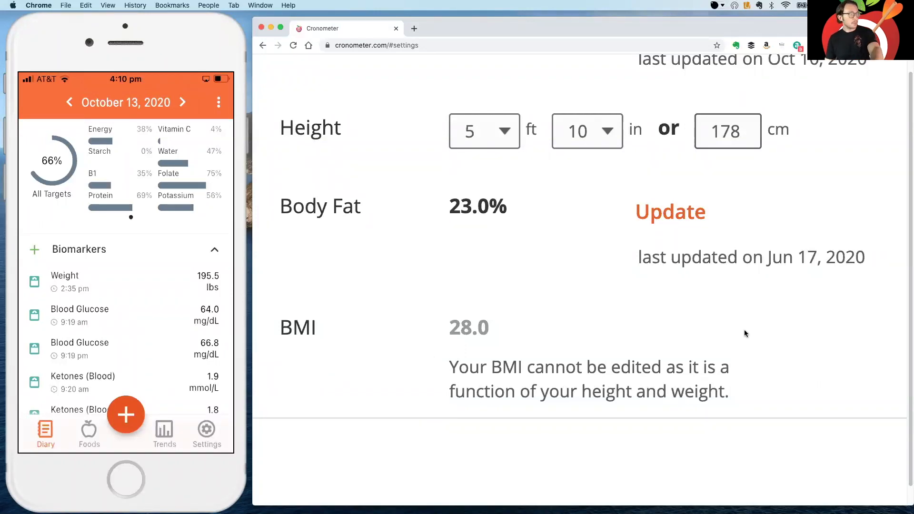
pyautogui.scroll(-5, 743, 334)
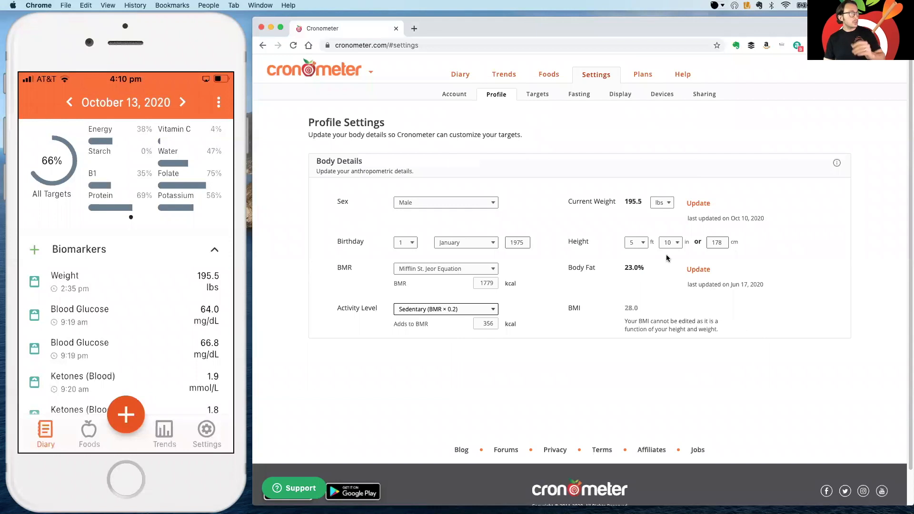
# Open the target settings and set carbohydrate tracking to Net Carbs without Sugar Alcohols.
pyautogui.click(536, 96)
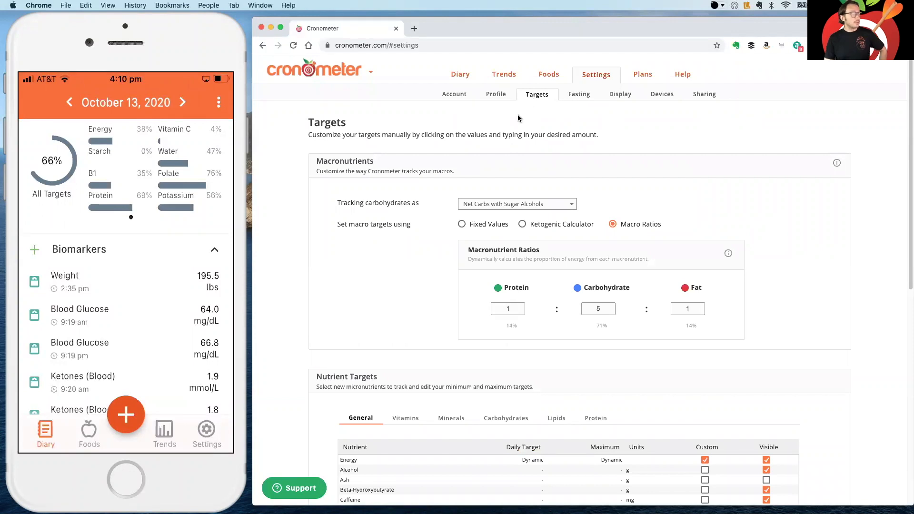
pyautogui.scroll(5, 521, 125)
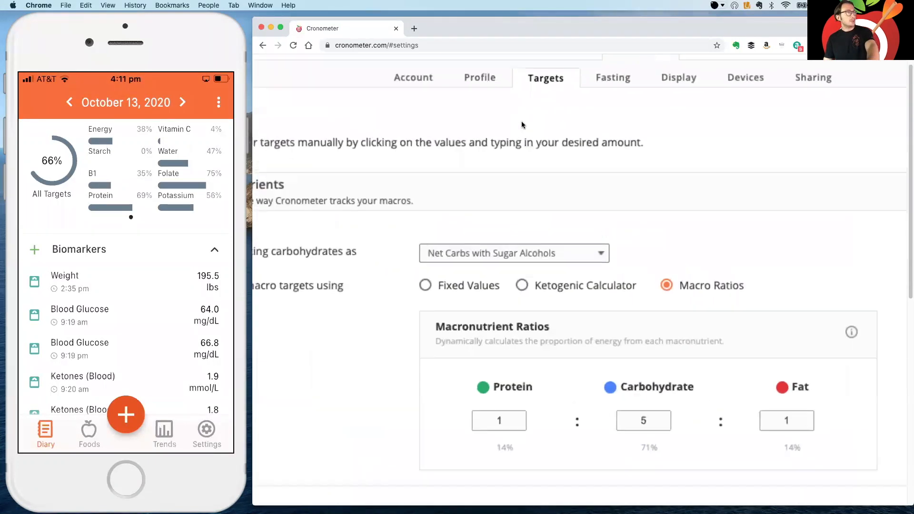
pyautogui.hscroll(-5, 521, 125)
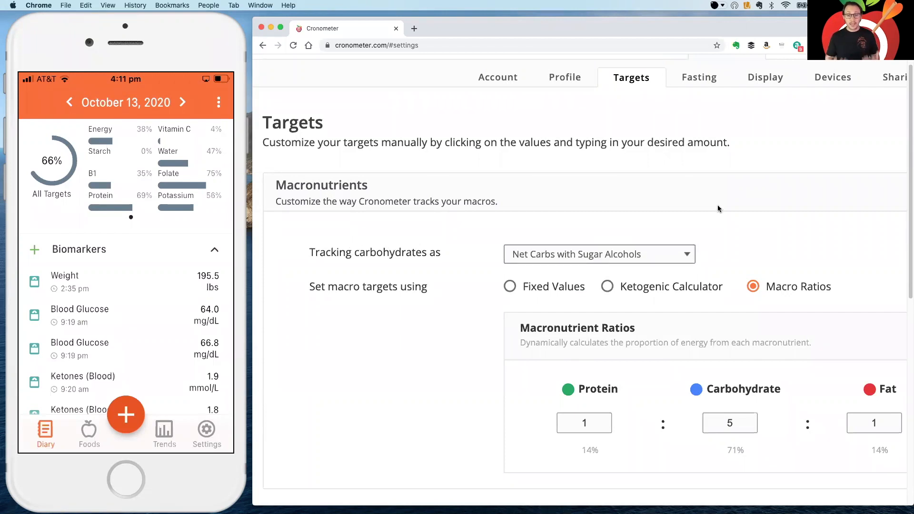
pyautogui.click(687, 255)
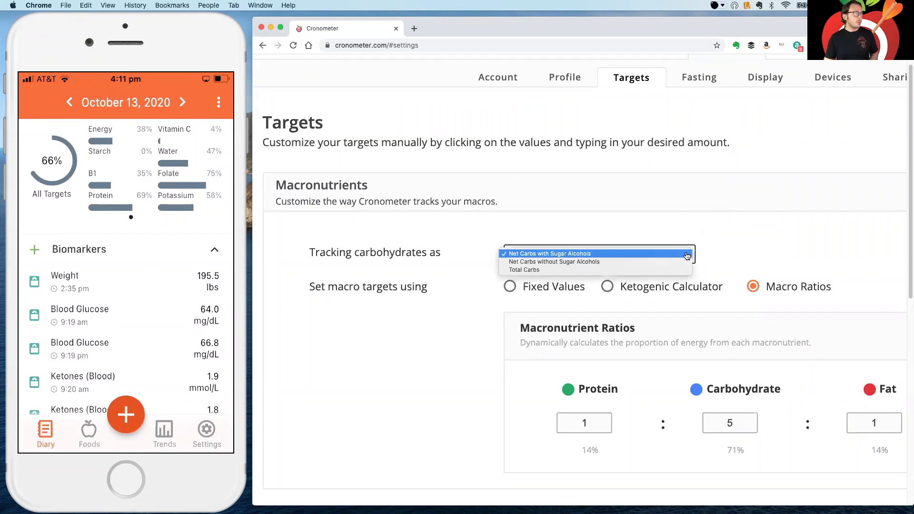
pyautogui.click(549, 261)
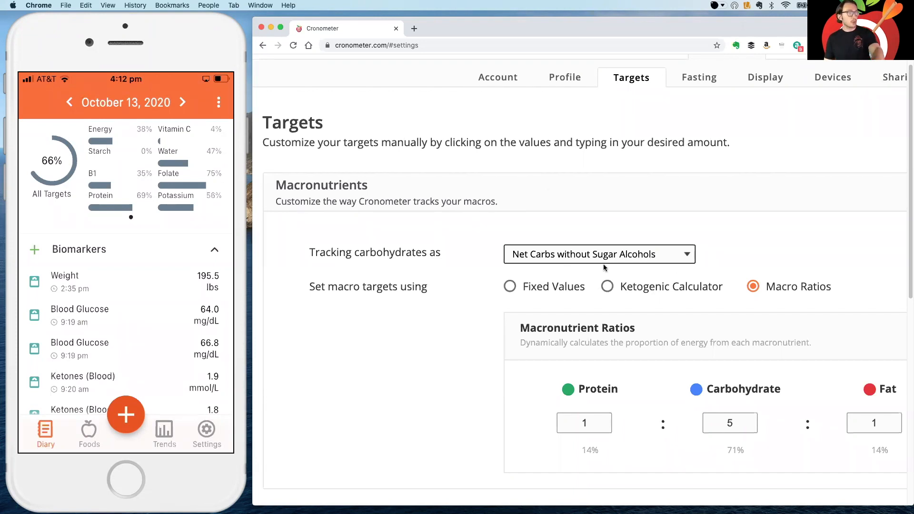
# Set the macronutrient ratios to 2 for protein, 3 for carbohydrate and 2 for fat.
pyautogui.hscroll(5, 604, 267)
pyautogui.hscroll(3, 604, 269)
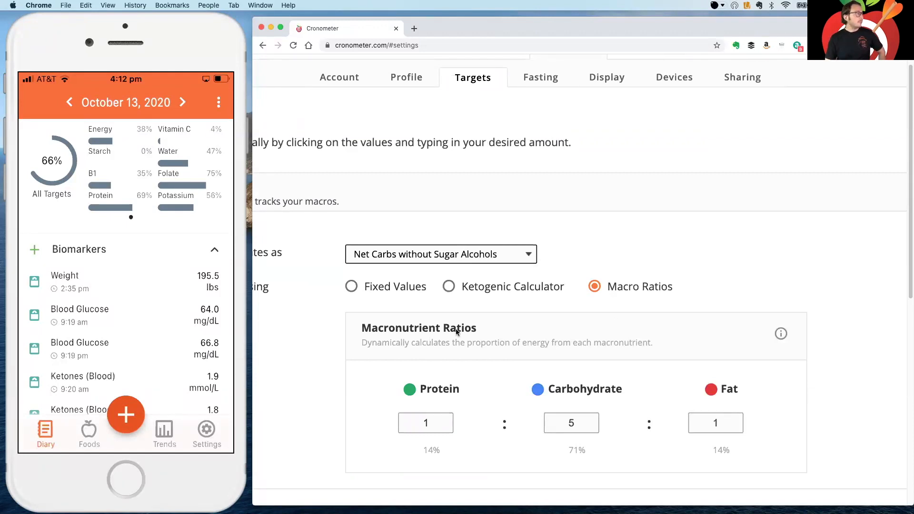
pyautogui.scroll(-4, 479, 377)
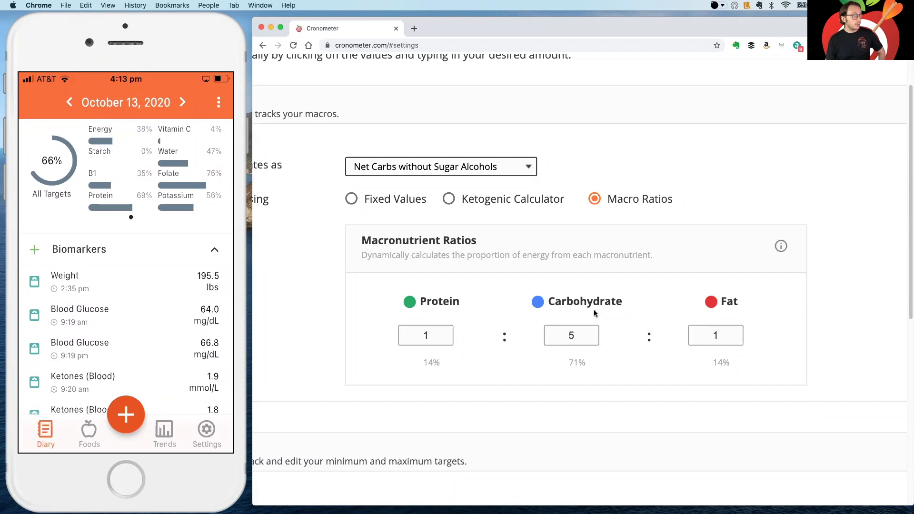
pyautogui.click(442, 334)
pyautogui.write('2')
pyautogui.click(562, 334)
pyautogui.write('3')
pyautogui.click(715, 332)
pyautogui.write('2')
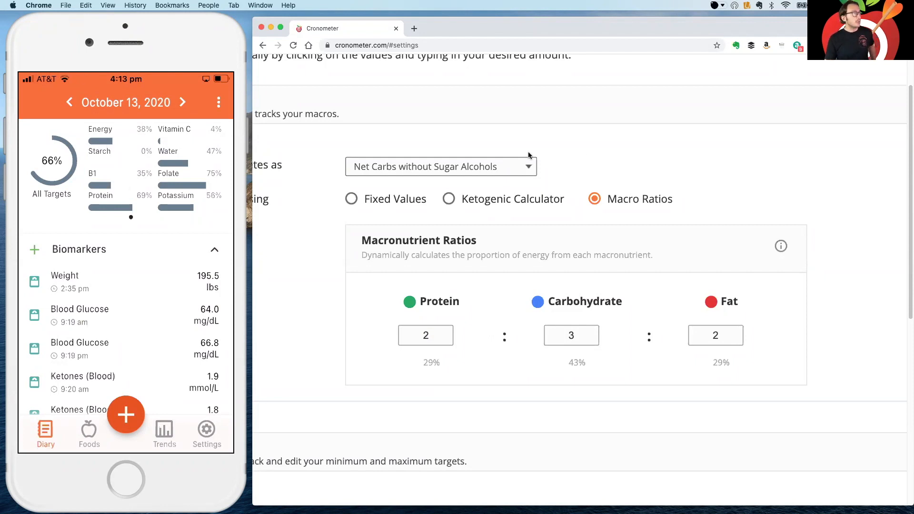
# Check the carbohydrate tracking options and compare the Fixed Values and Macro Ratios methods for setting macro targets.
pyautogui.click(528, 168)
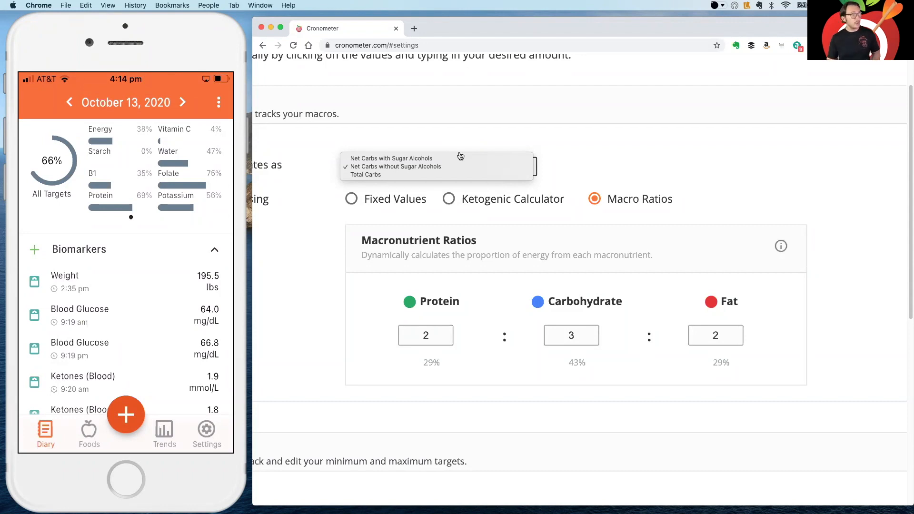
pyautogui.click(634, 165)
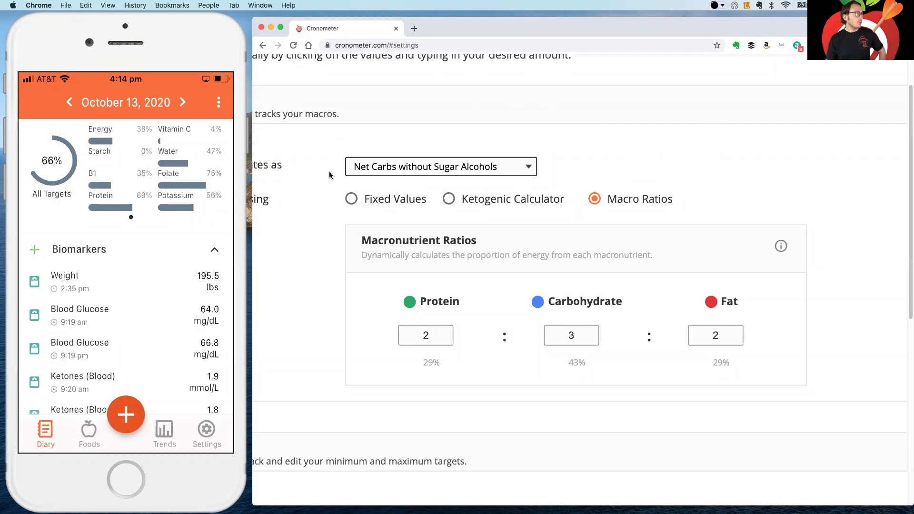
pyautogui.click(392, 201)
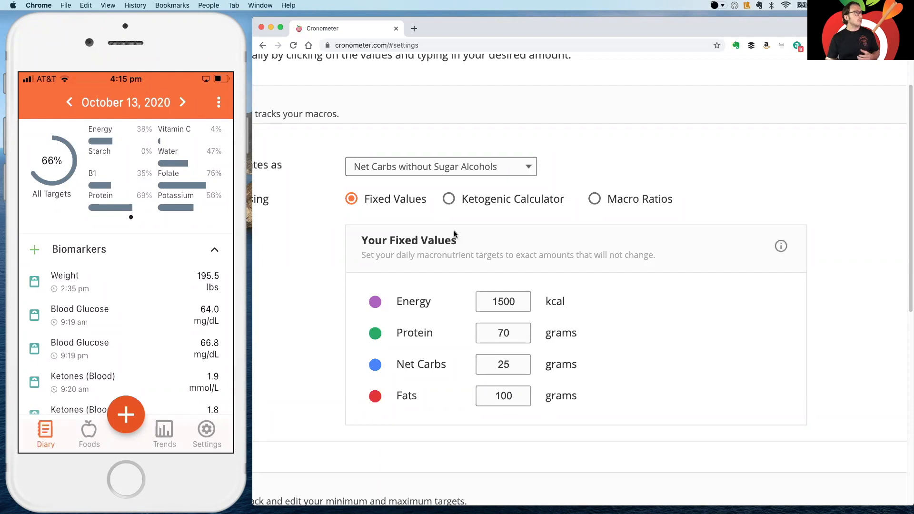
pyautogui.click(629, 200)
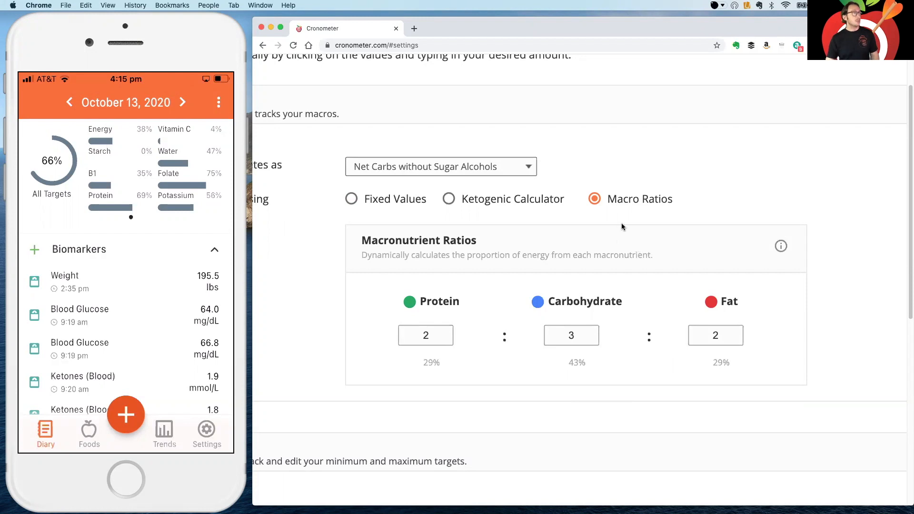
pyautogui.click(378, 202)
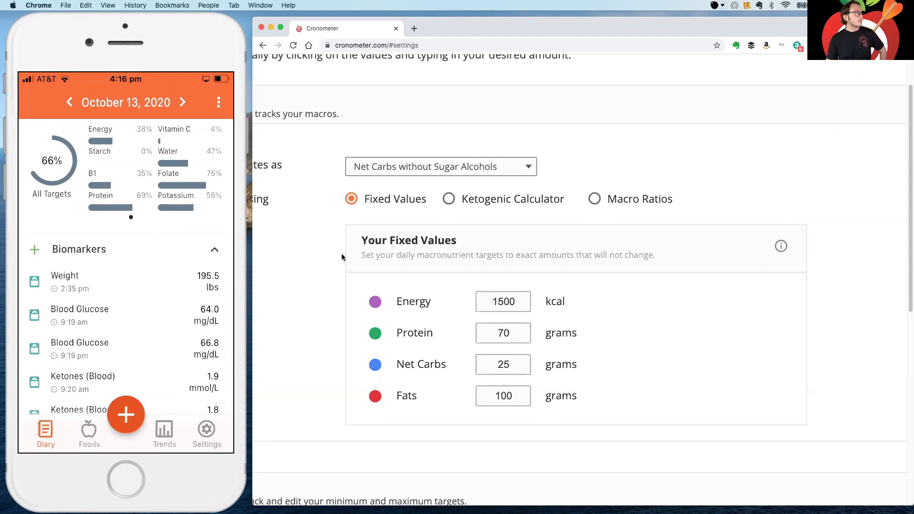
# Set macro targets using the Ketogenic Calculator and track carbohydrates as Total Carbs.
pyautogui.click(469, 202)
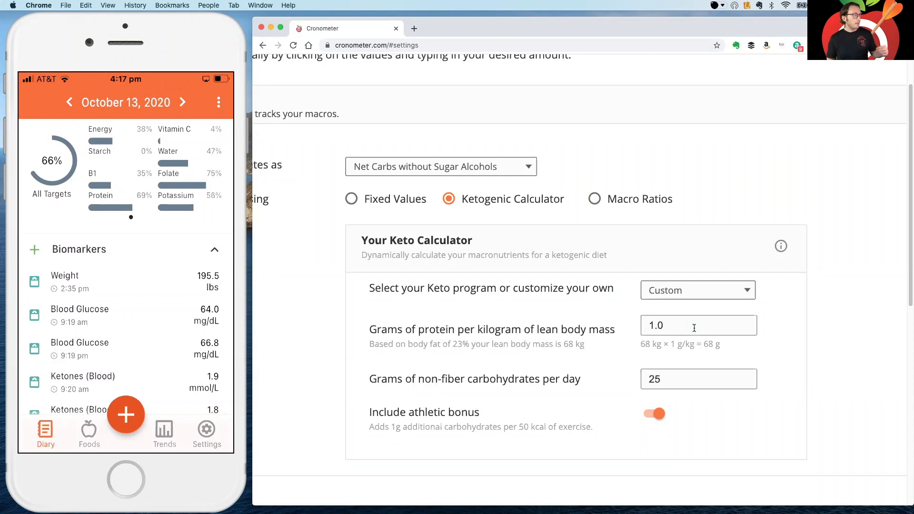
pyautogui.doubleClick(673, 380)
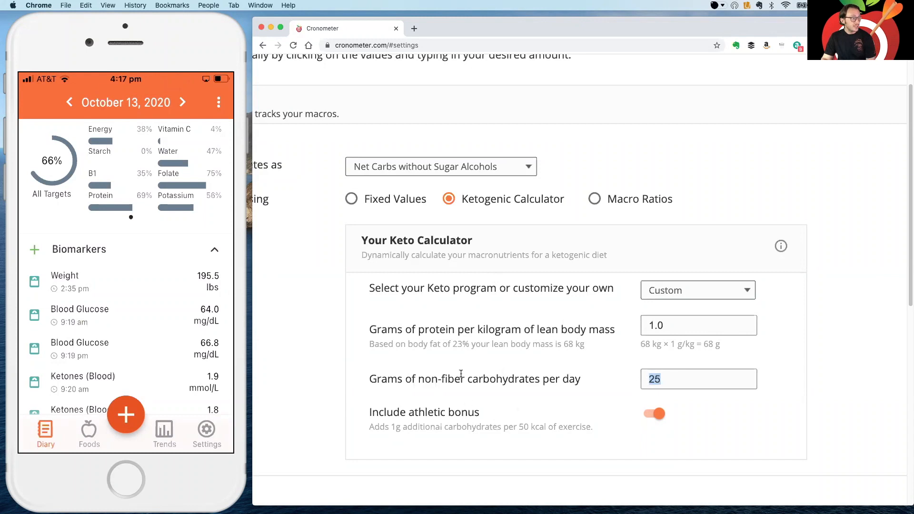
pyautogui.click(519, 175)
pyautogui.click(476, 179)
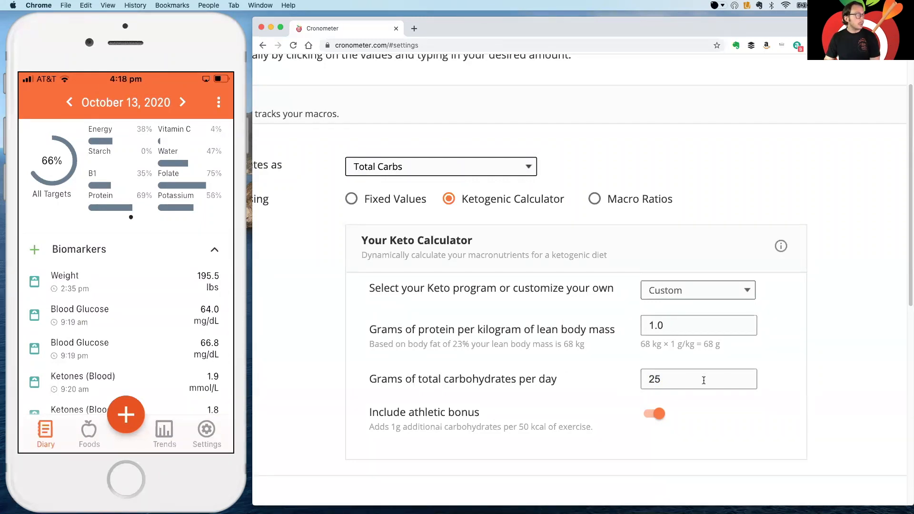
# Change carbohydrate tracking to Net Carbs with Sugar Alcohols.
pyautogui.click(524, 170)
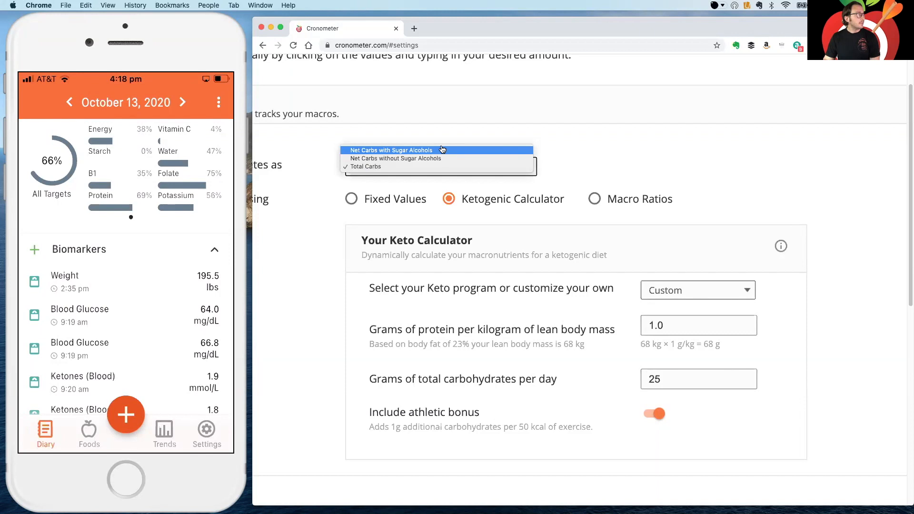
pyautogui.click(443, 150)
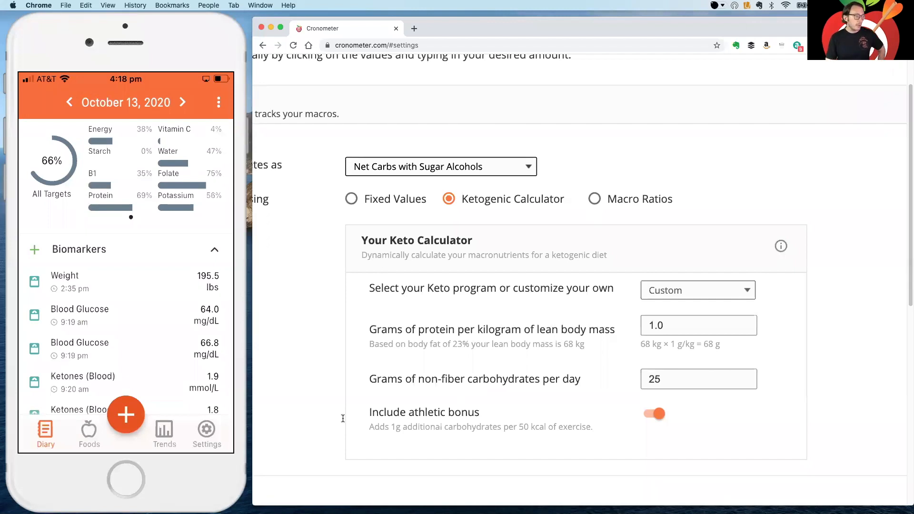
pyautogui.press('super+0')
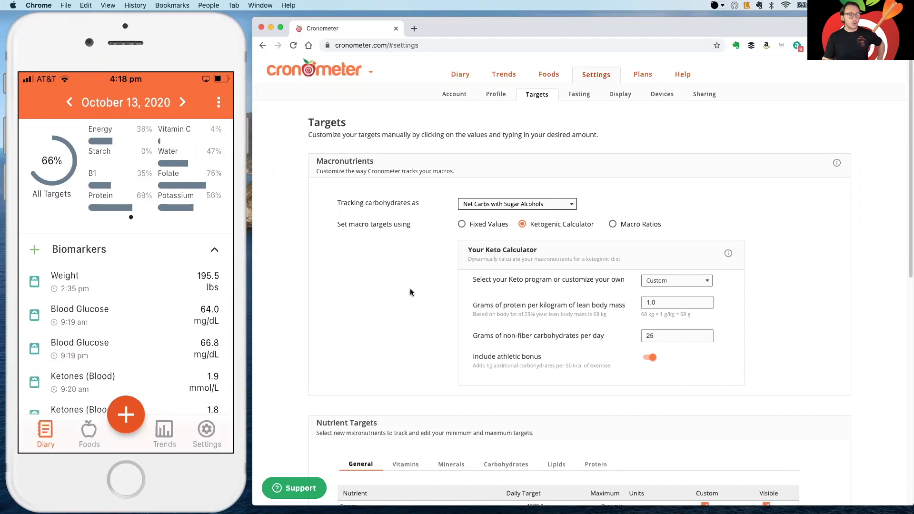
# Examine the nutrient targets and weight goal, and review the goal timeline options, picking Lose Weight: (-1.0 lbs / week).
pyautogui.scroll(-3, 398, 352)
pyautogui.scroll(-3, 397, 353)
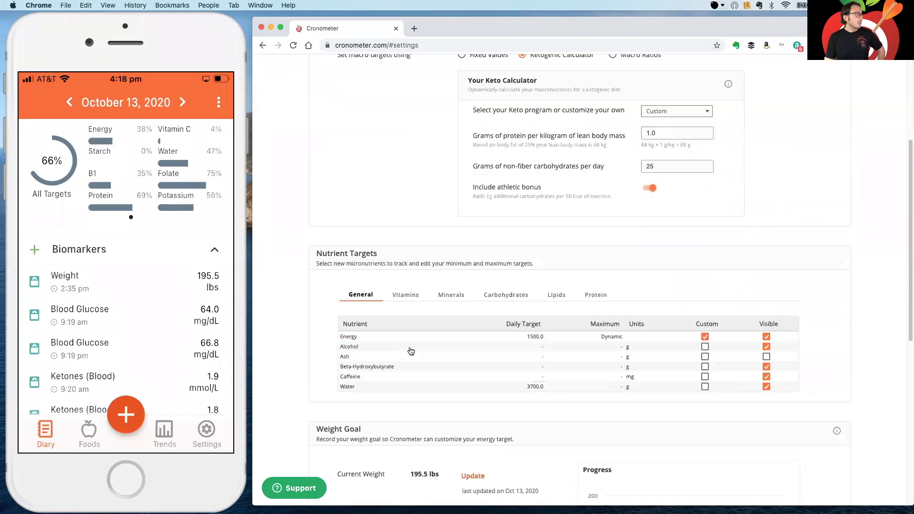
pyautogui.scroll(-6, 315, 350)
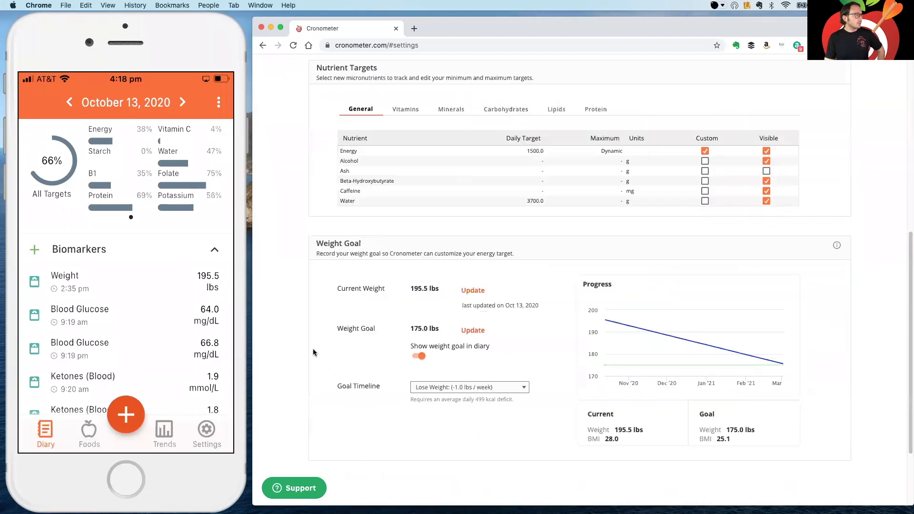
pyautogui.scroll(-3, 309, 351)
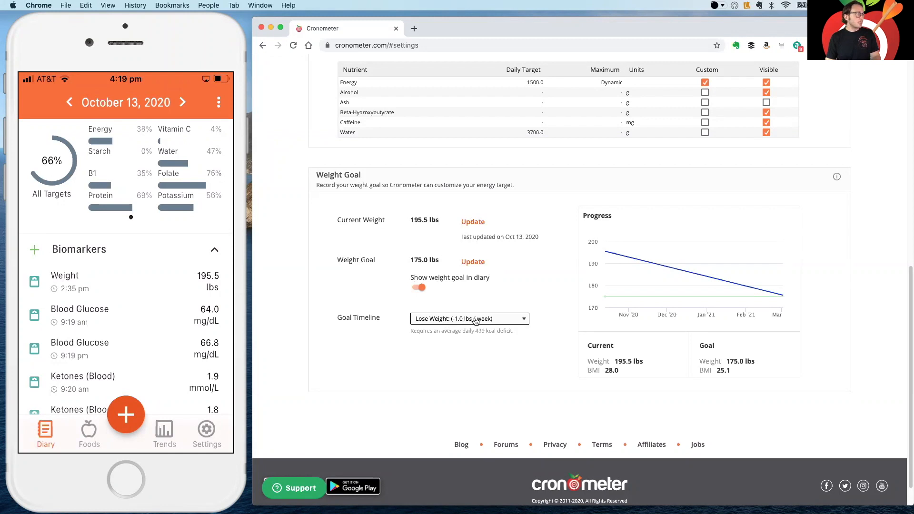
pyautogui.click(526, 319)
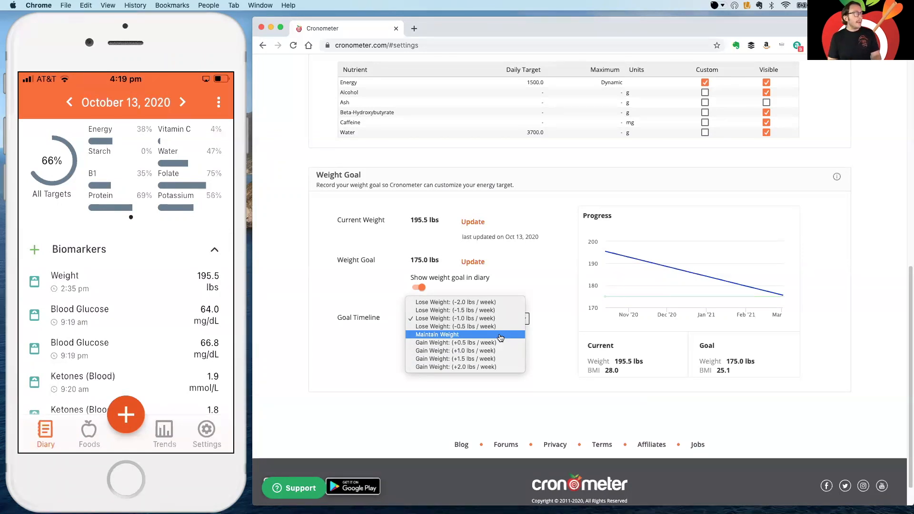
pyautogui.click(473, 319)
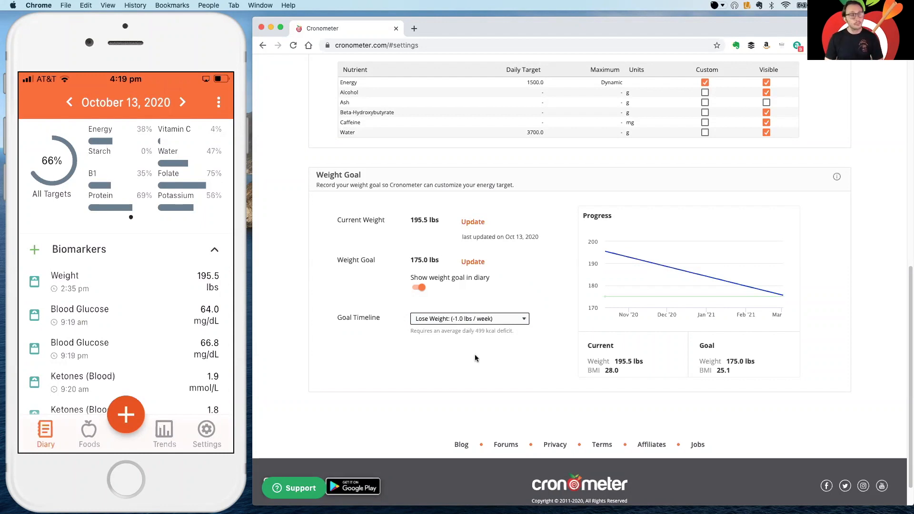
# Turn off showing the weight goal in the diary and turn it back on.
pyautogui.click(419, 288)
pyautogui.click(421, 289)
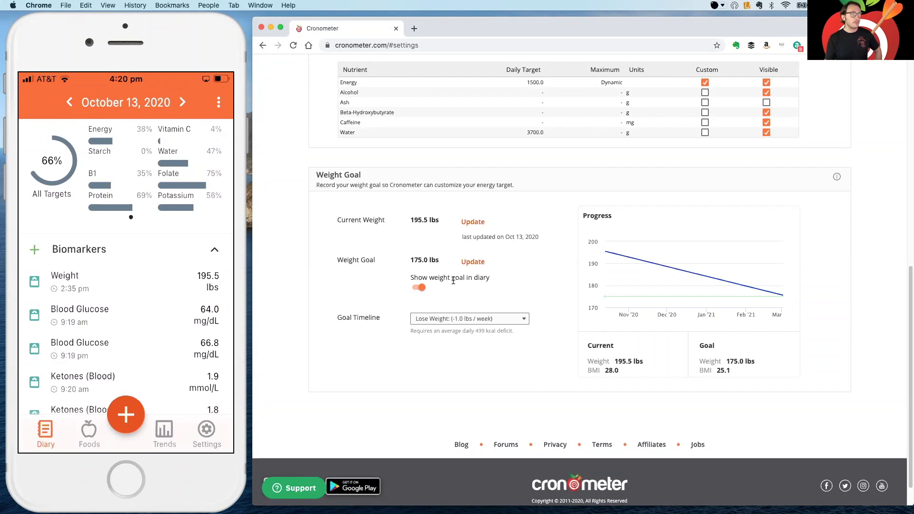
pyautogui.scroll(1, 514, 286)
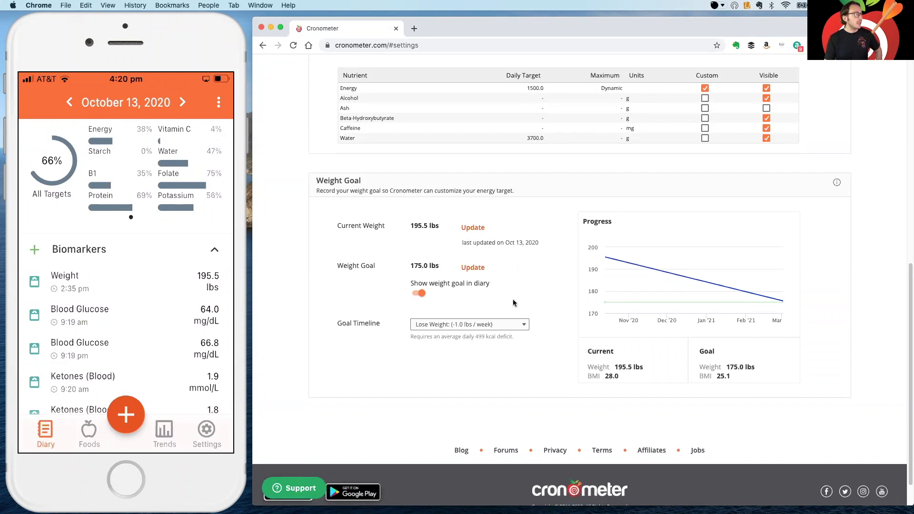
# Return to the diary and inspect the explanation of the remaining calorie budget in the calories summary.
pyautogui.scroll(10, 514, 300)
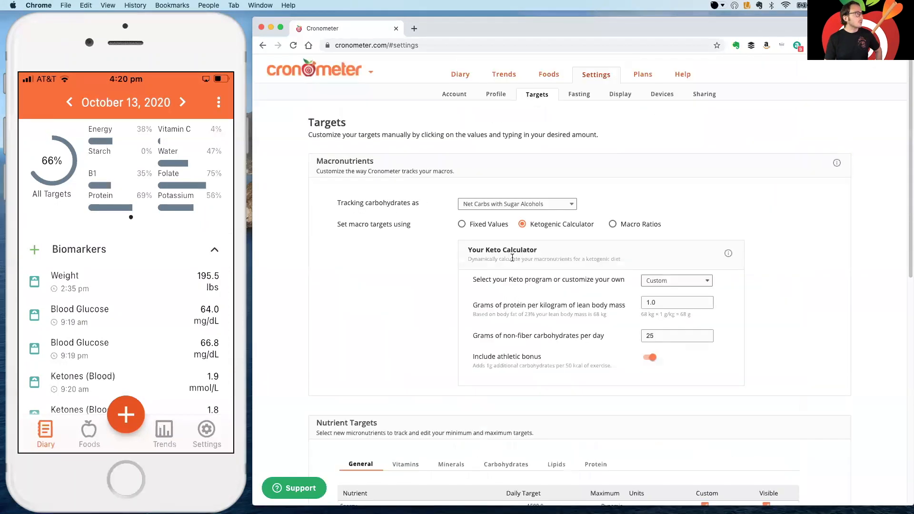
pyautogui.click(455, 72)
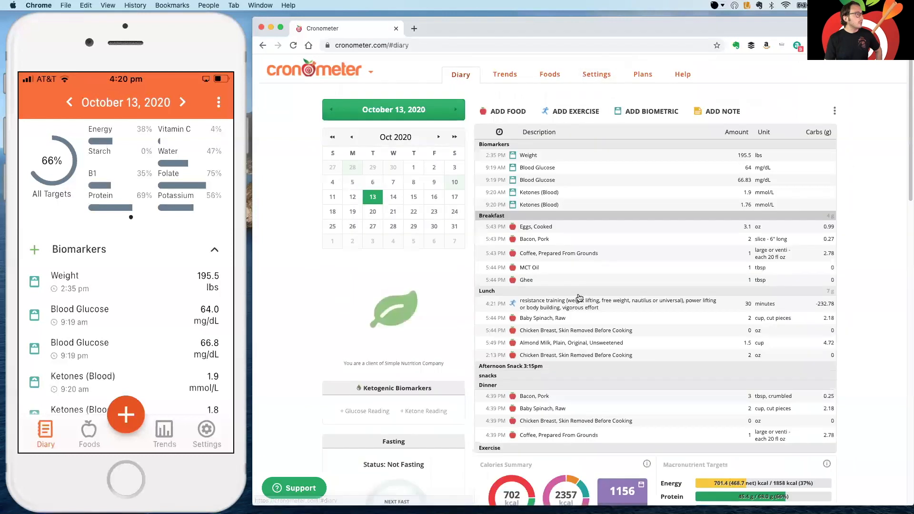
pyautogui.scroll(-2, 584, 302)
pyautogui.scroll(-4, 584, 301)
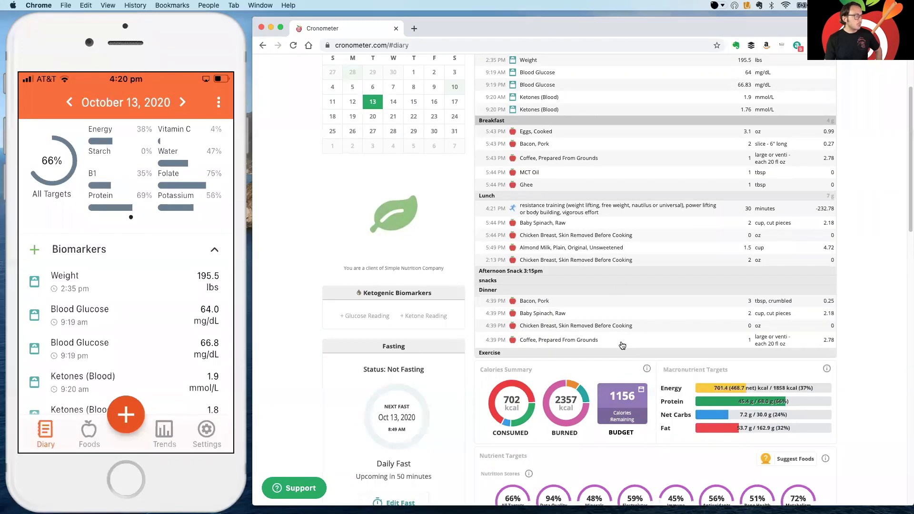
pyautogui.moveTo(612, 395)
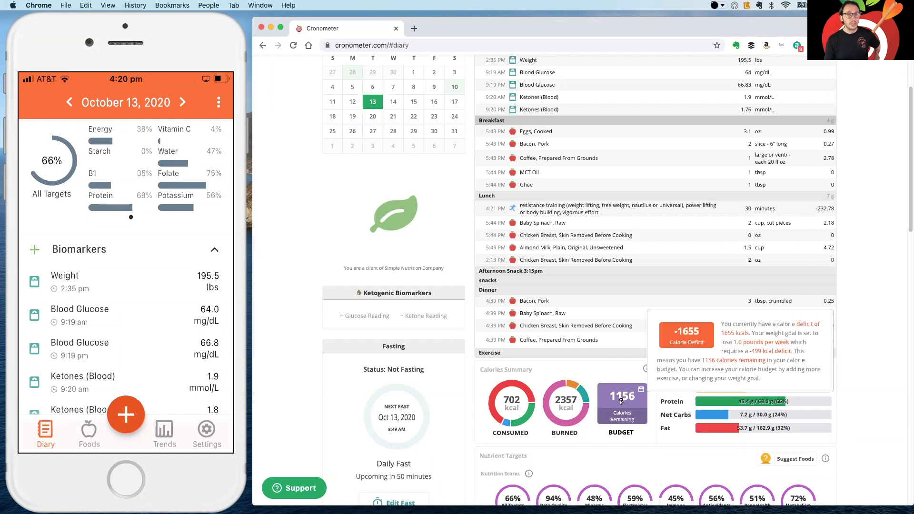
# Go back to the target settings and review the goal timeline options without changing the selection.
pyautogui.scroll(3, 506, 293)
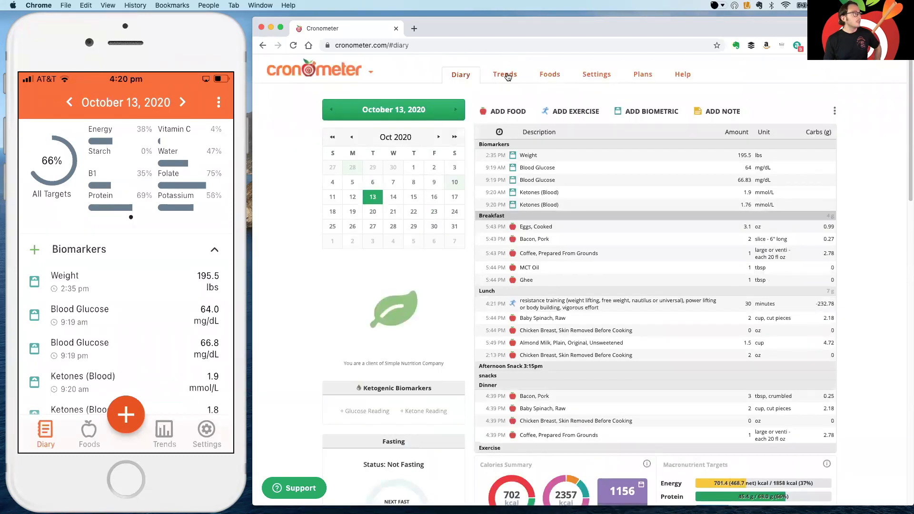
pyautogui.click(594, 80)
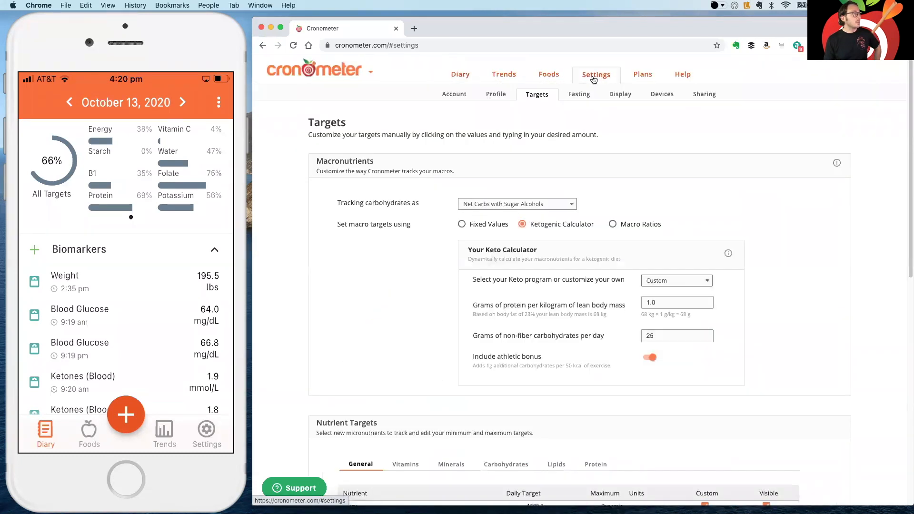
pyautogui.scroll(-7, 554, 330)
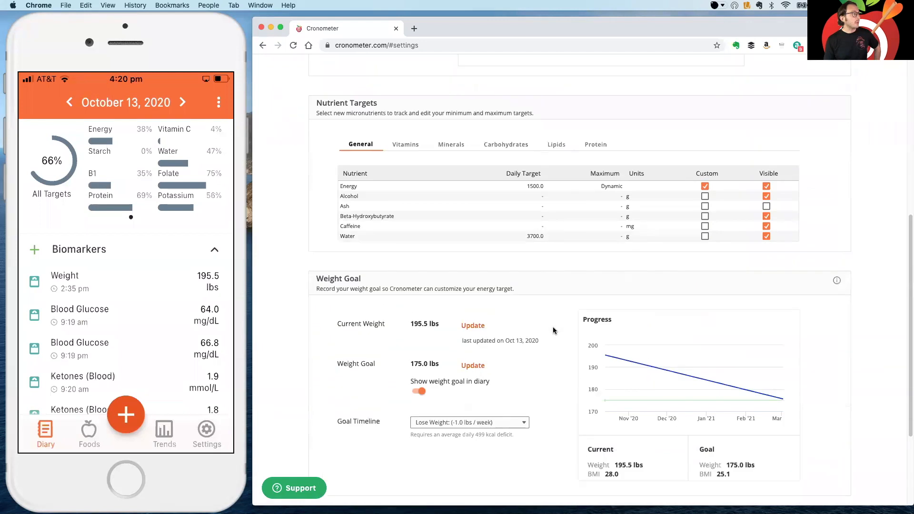
pyautogui.click(494, 420)
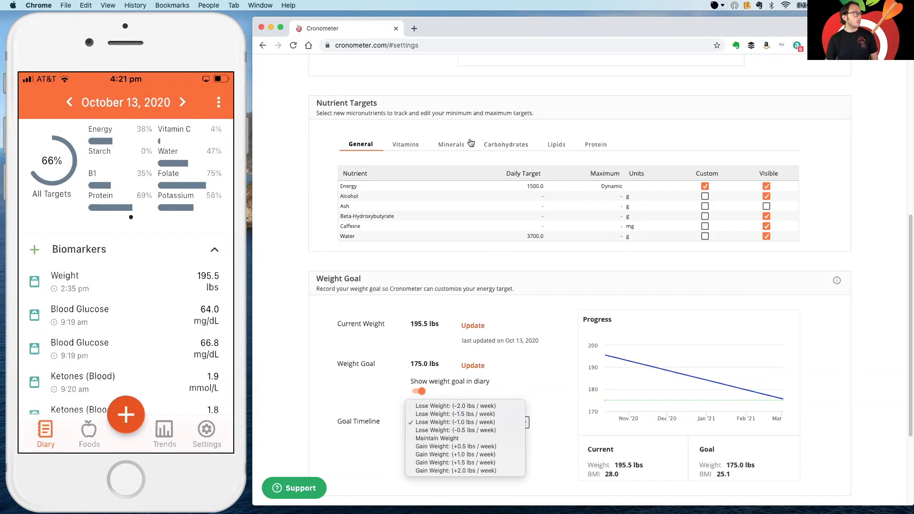
pyautogui.click(304, 246)
# Review the nutrient targets for vitamins, minerals, carbohydrates, lipids and protein.
pyautogui.scroll(3, 295, 257)
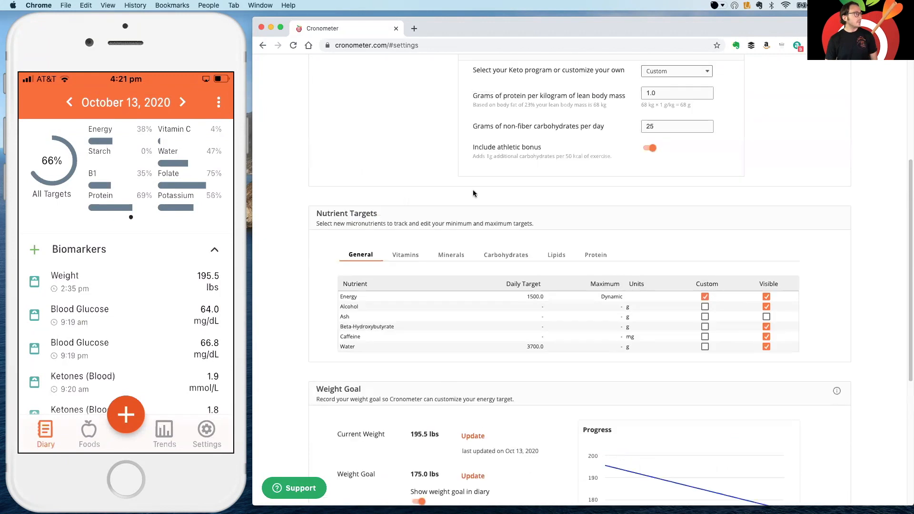
pyautogui.scroll(-2, 455, 265)
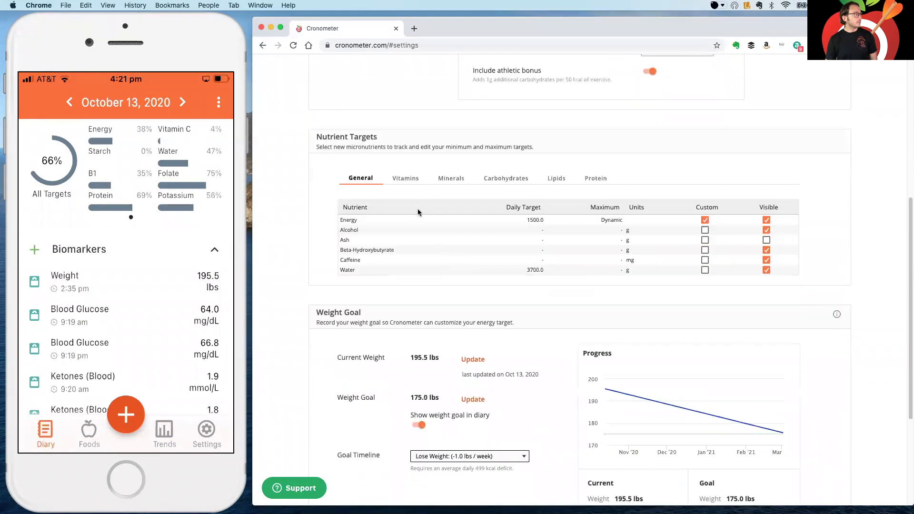
pyautogui.click(405, 179)
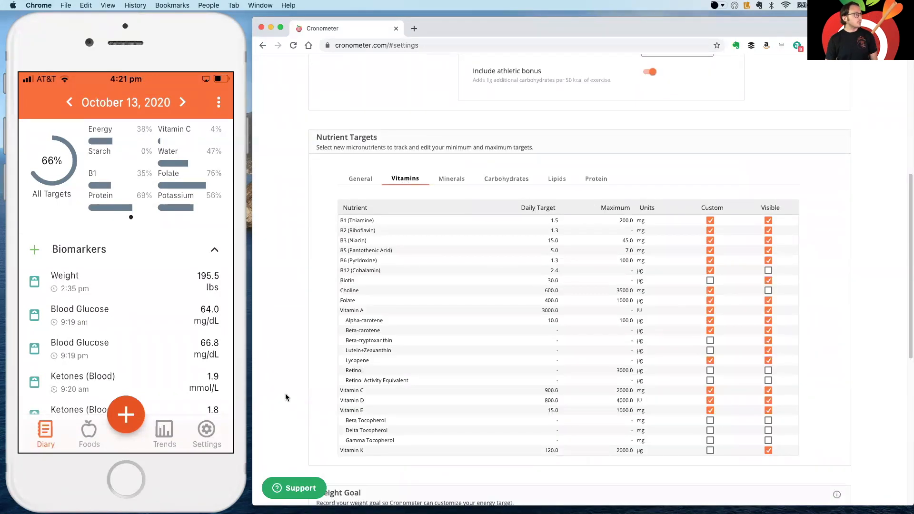
pyautogui.click(454, 183)
pyautogui.click(506, 183)
pyautogui.click(560, 183)
pyautogui.click(594, 181)
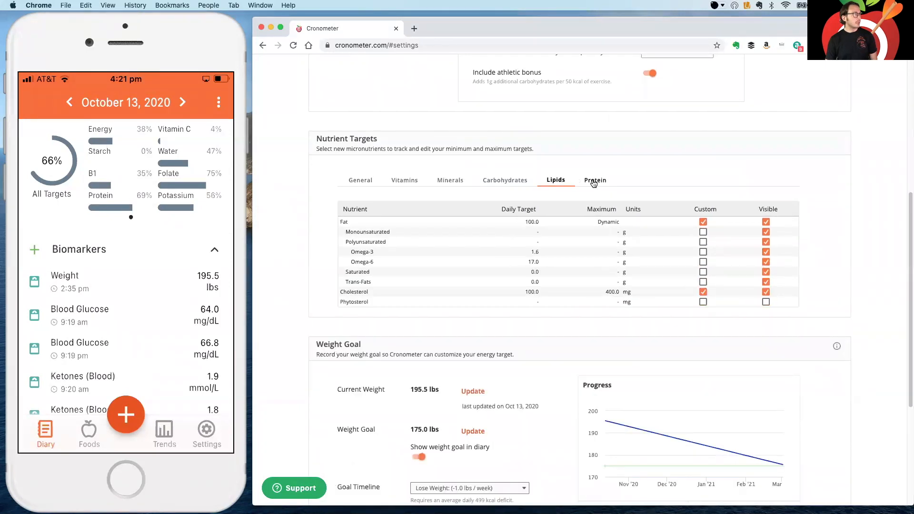
# Open the maximum for B1 (Thiamine) in the vitamin targets for editing and leave it without entering a value.
pyautogui.click(401, 184)
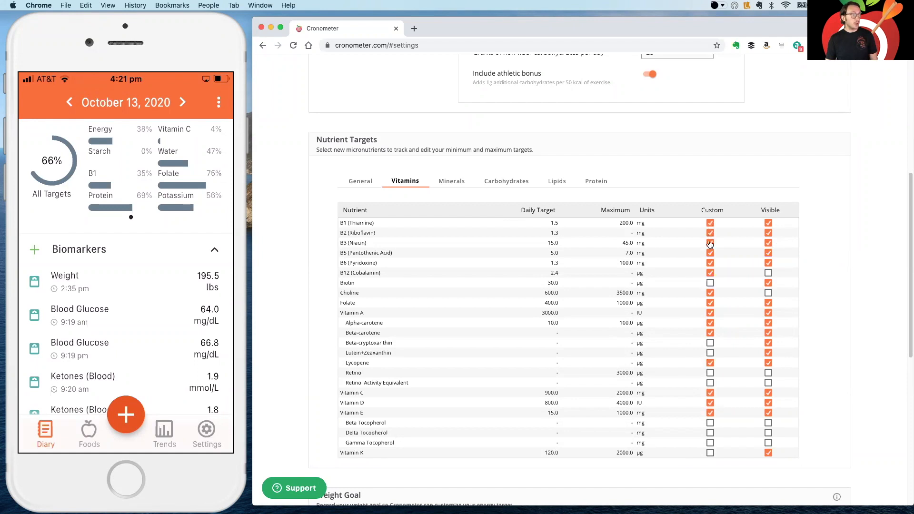
pyautogui.click(625, 224)
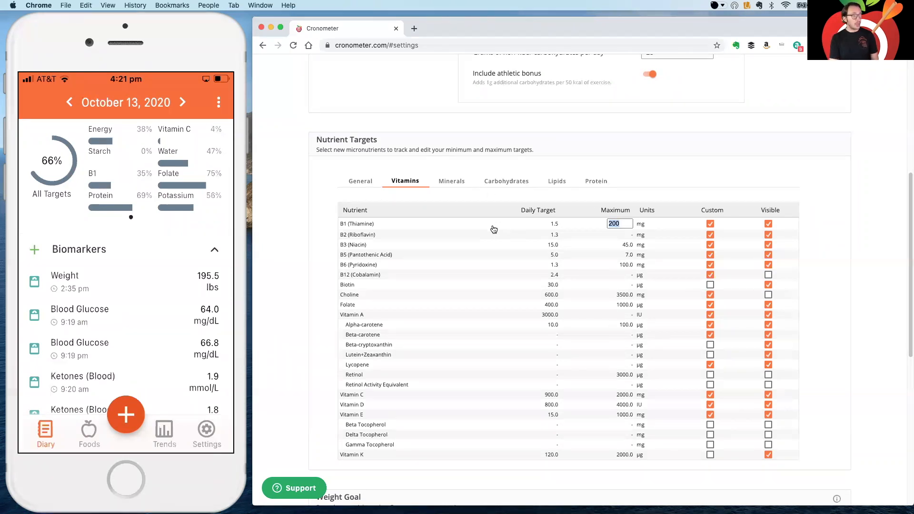
pyautogui.click(668, 181)
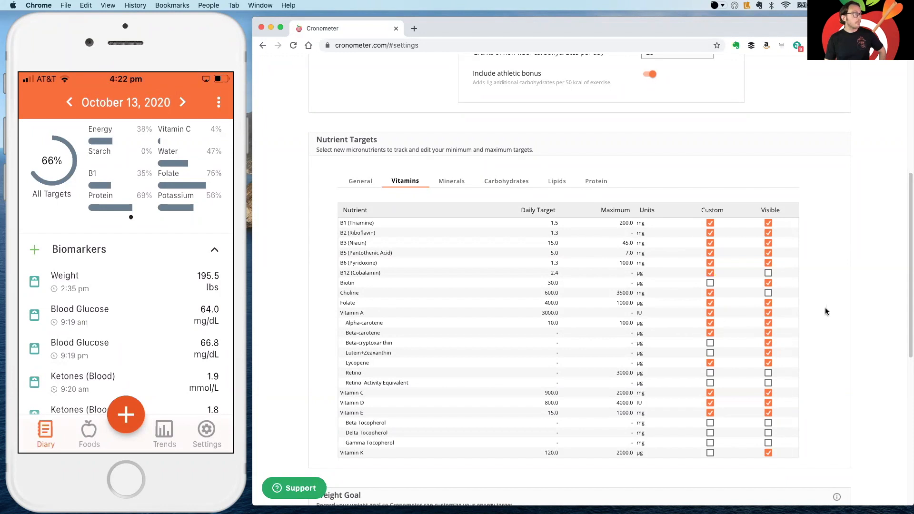
# Return to the diary for October 13, 2020 and look over its logged entries and calories summary.
pyautogui.scroll(2, 571, 199)
pyautogui.scroll(4, 572, 203)
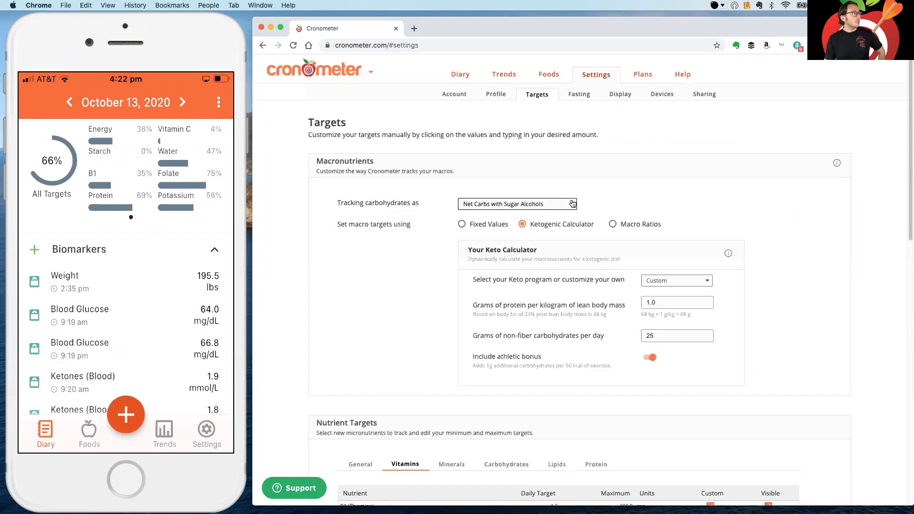
pyautogui.click(461, 76)
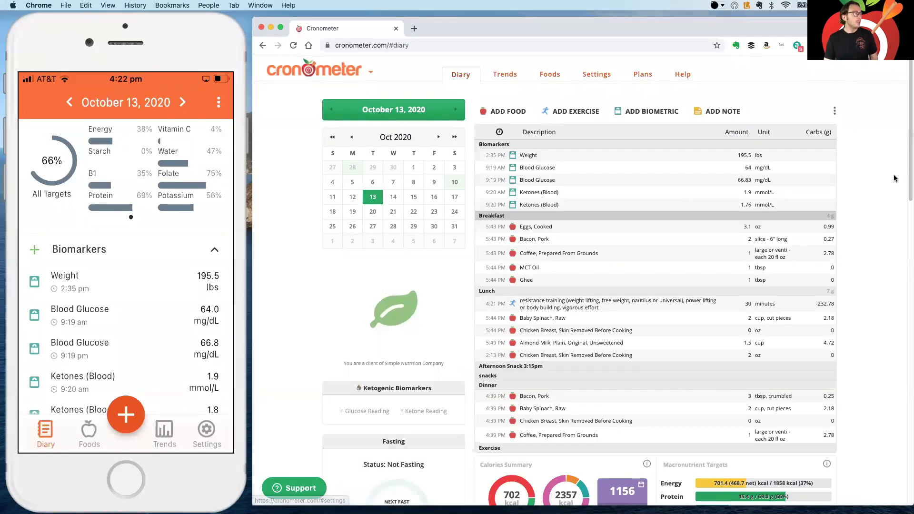
pyautogui.scroll(-2, 897, 255)
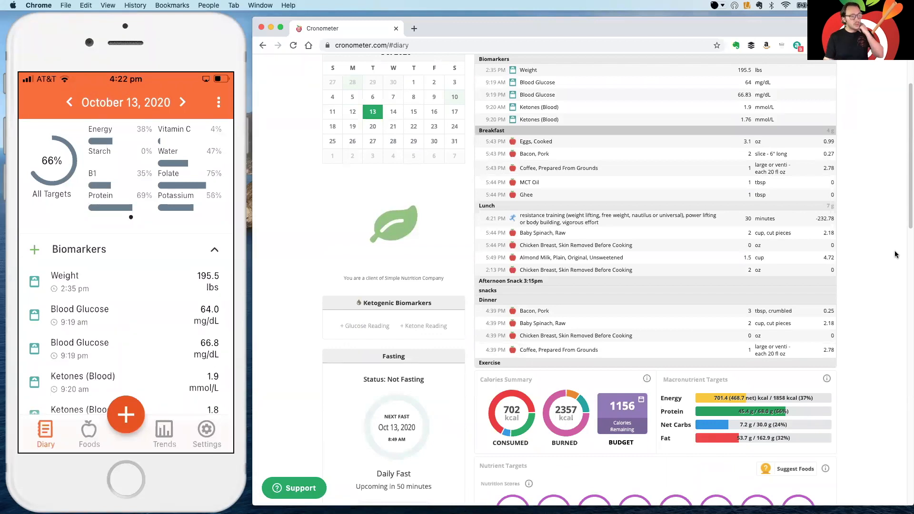
pyautogui.scroll(-2, 896, 257)
pyautogui.scroll(1, 894, 258)
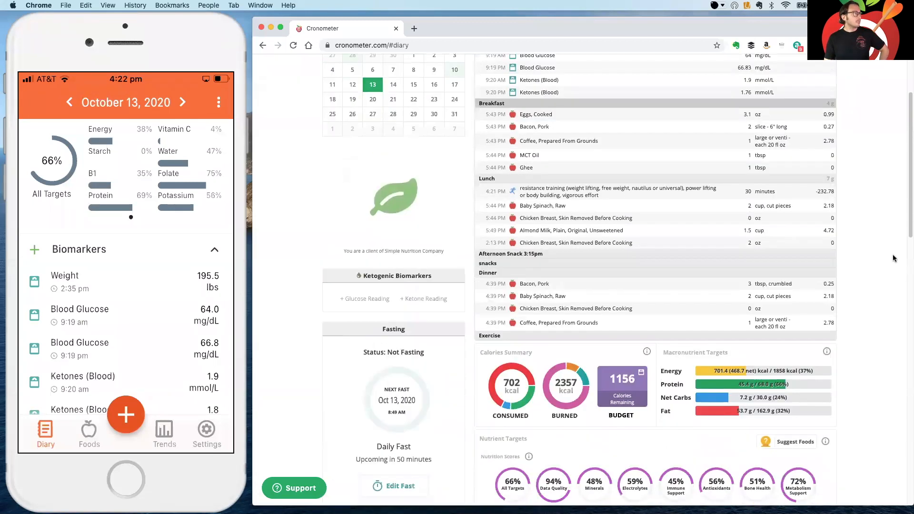
pyautogui.scroll(2, 893, 258)
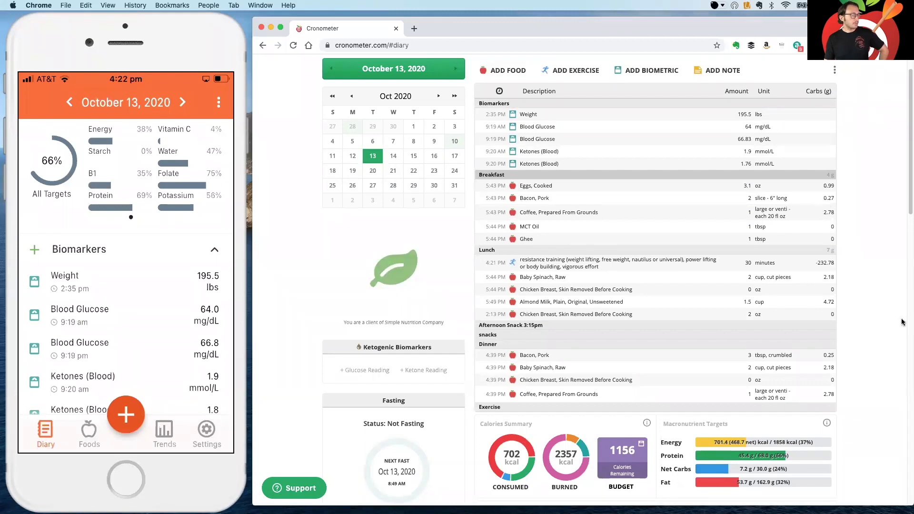
pyautogui.scroll(-2, 881, 323)
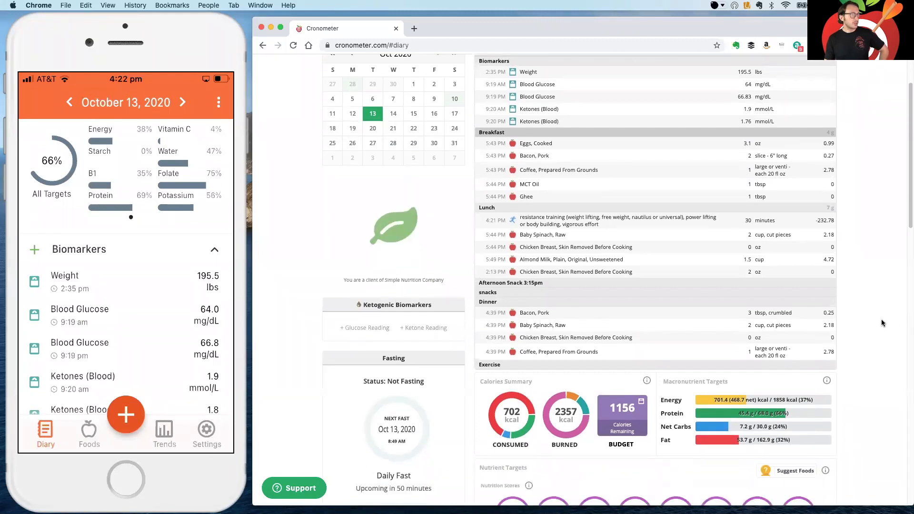
pyautogui.scroll(3, 882, 323)
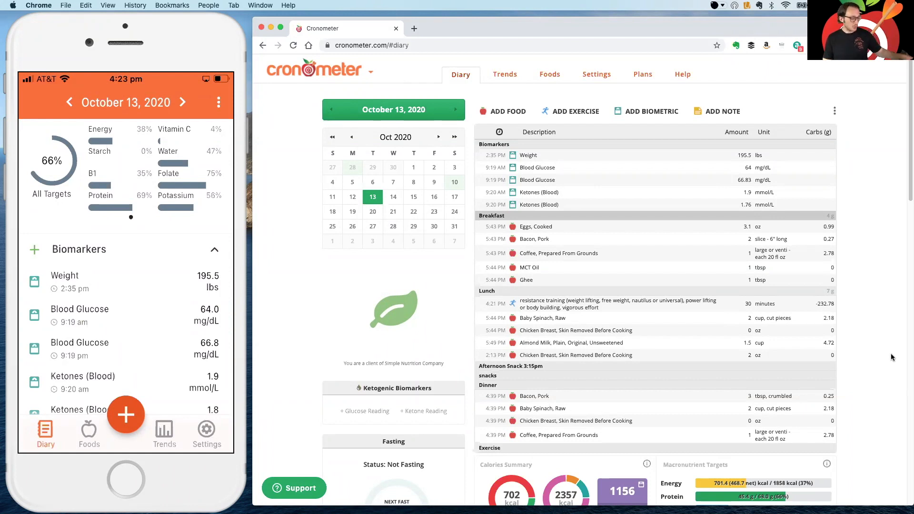
# Inspect the breakdown of consumed and burned calories and the macronutrient target bars in the diary.
pyautogui.scroll(-3, 879, 339)
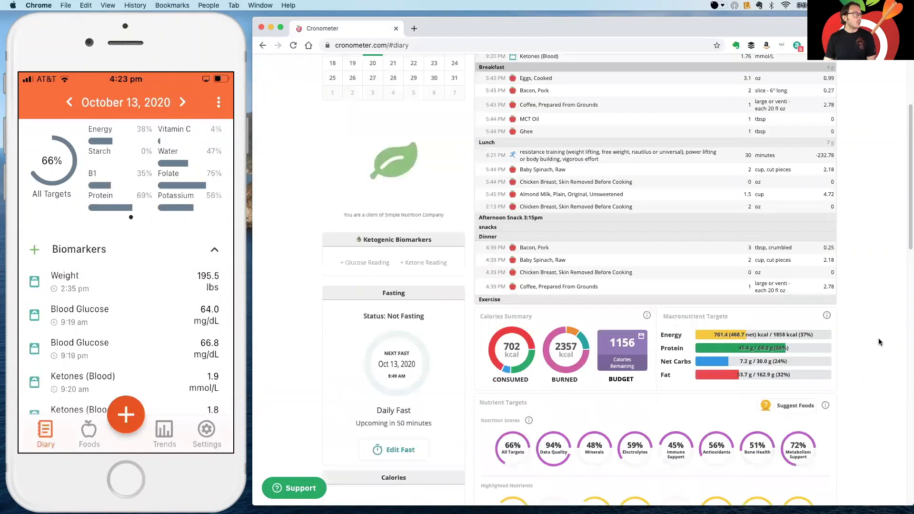
pyautogui.scroll(-3, 890, 381)
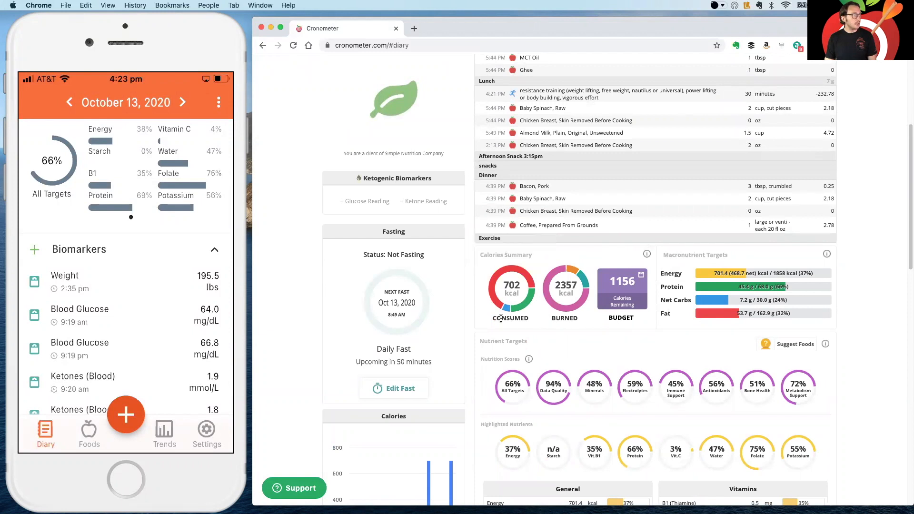
pyautogui.moveTo(493, 299)
pyautogui.moveTo(553, 304)
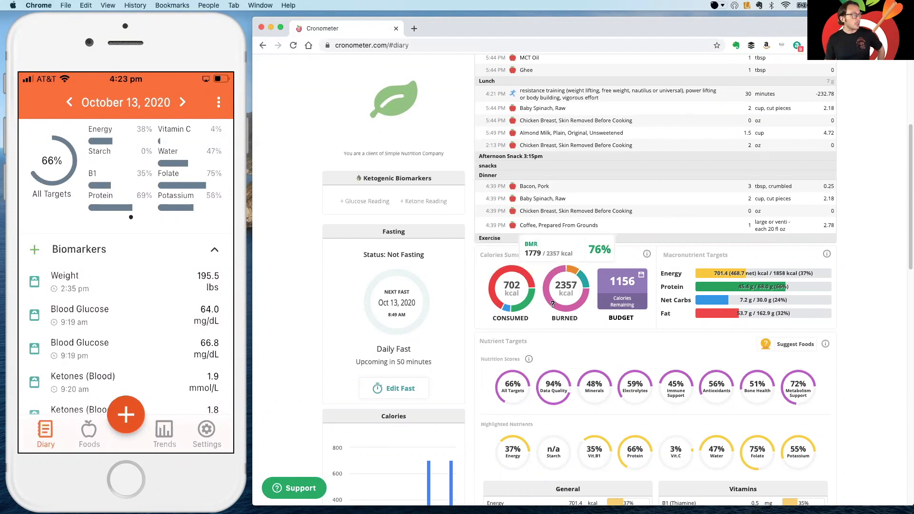
pyautogui.moveTo(572, 270)
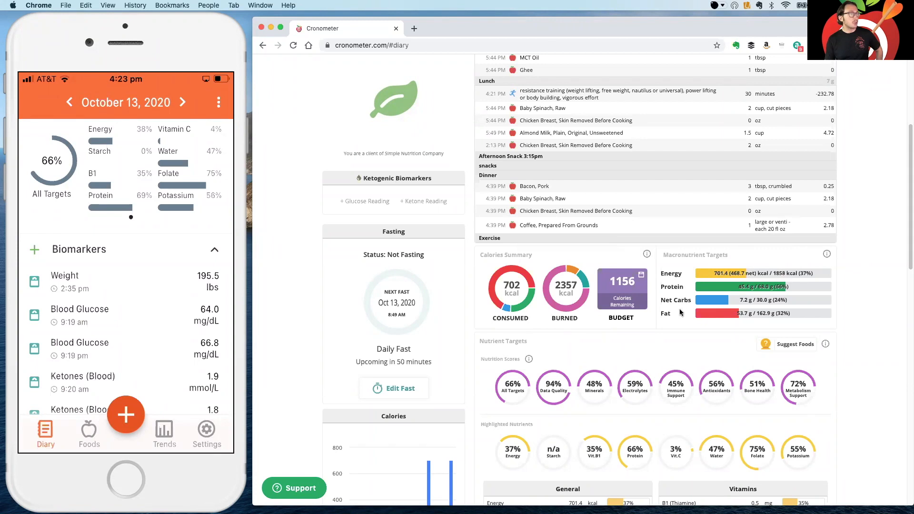
pyautogui.moveTo(823, 305)
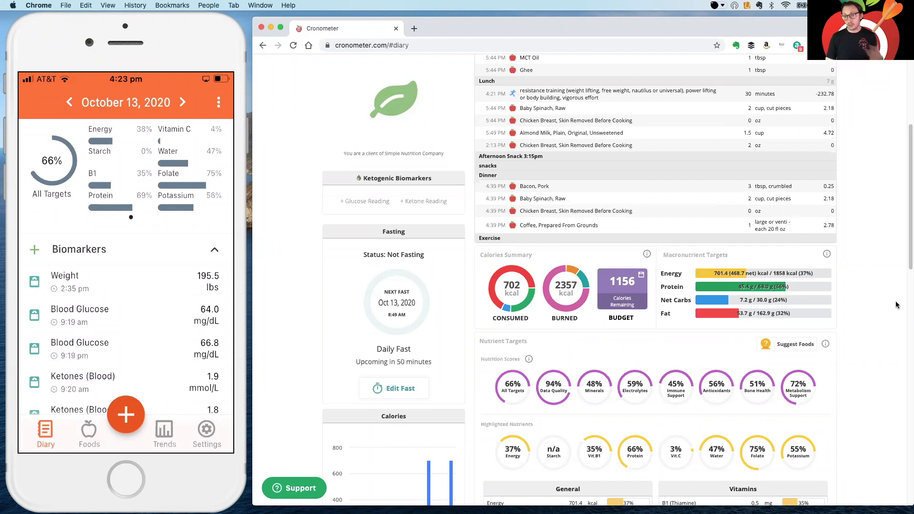
# Examine the diary's nutrition scores, highlighted nutrients and detailed nutrient target tables, focusing on the vitamin progress bars.
pyautogui.scroll(-10, 896, 305)
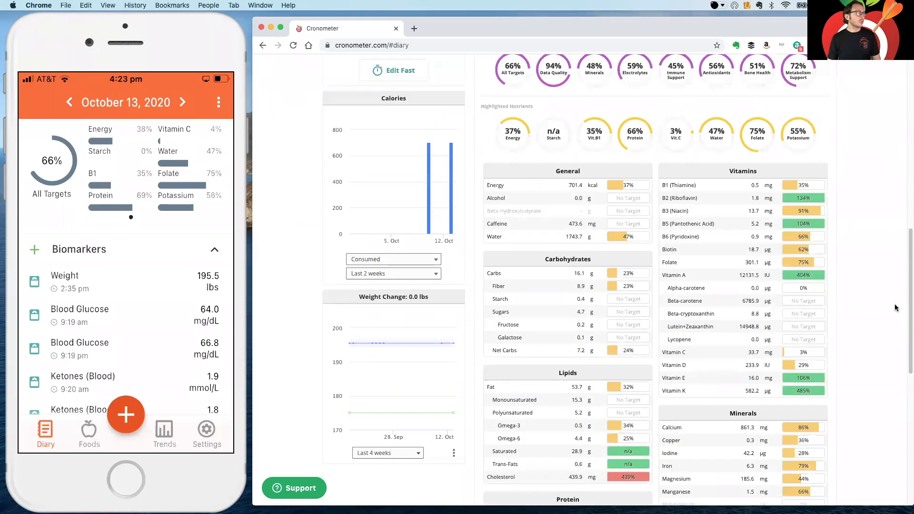
pyautogui.scroll(-3, 896, 307)
pyautogui.scroll(5, 896, 308)
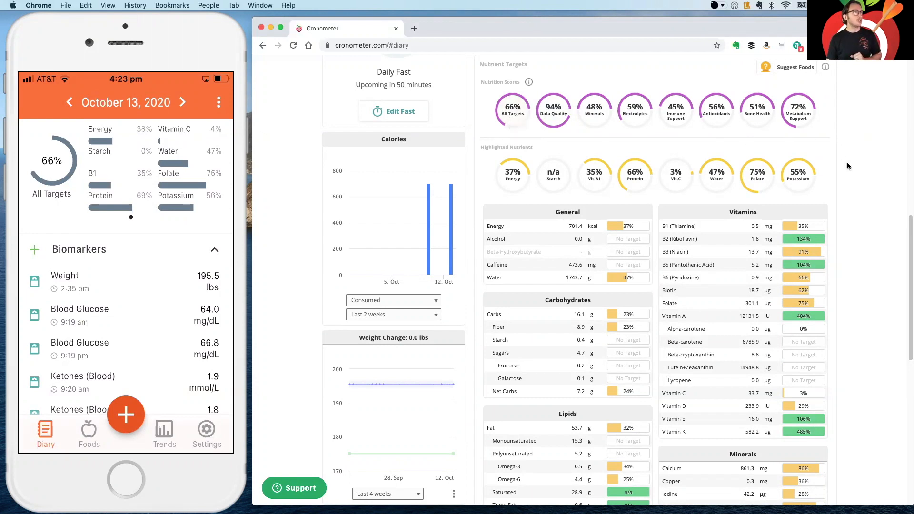
pyautogui.scroll(-3, 854, 163)
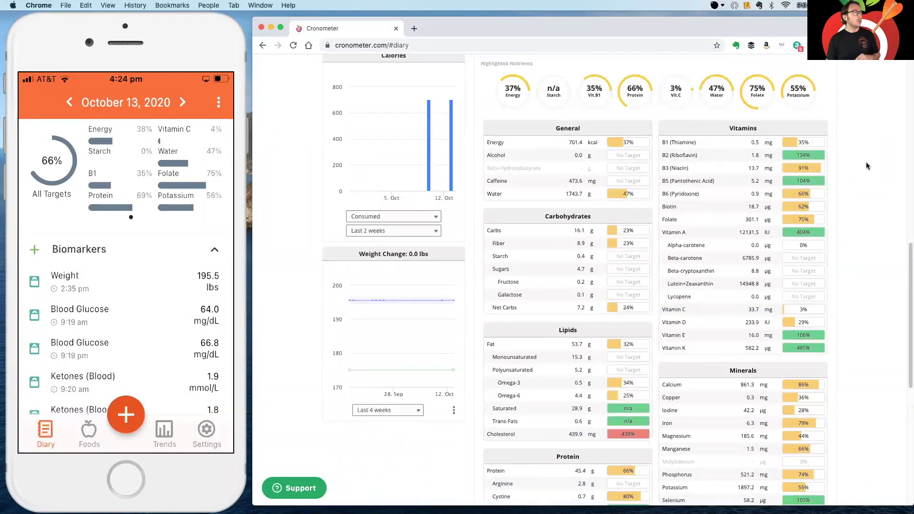
pyautogui.scroll(-1, 876, 169)
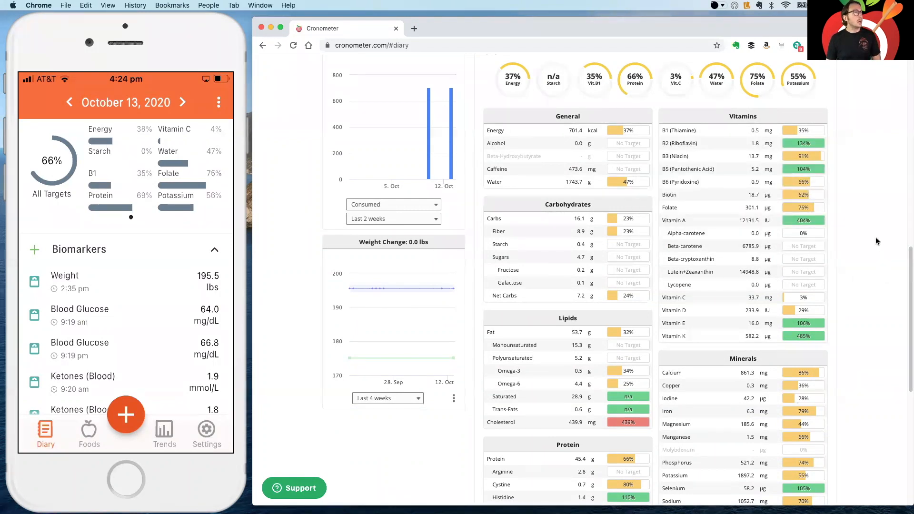
pyautogui.moveTo(816, 198)
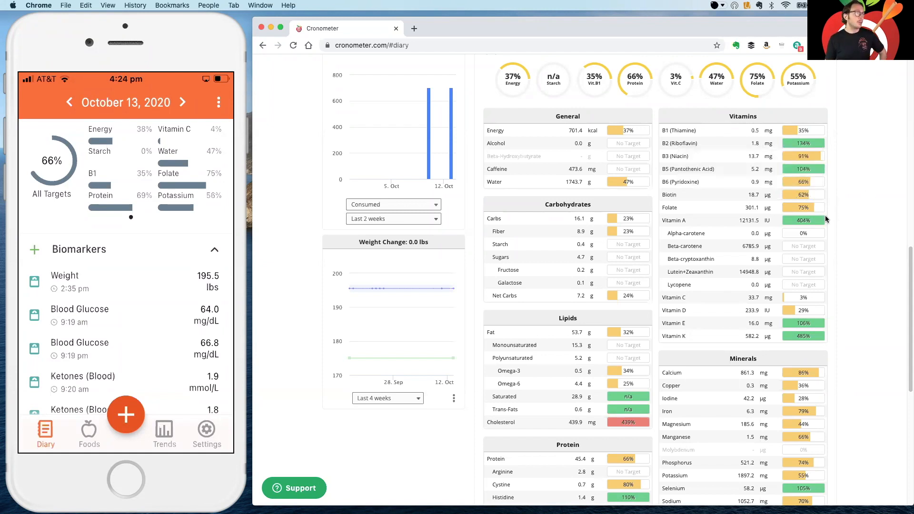
pyautogui.moveTo(816, 223)
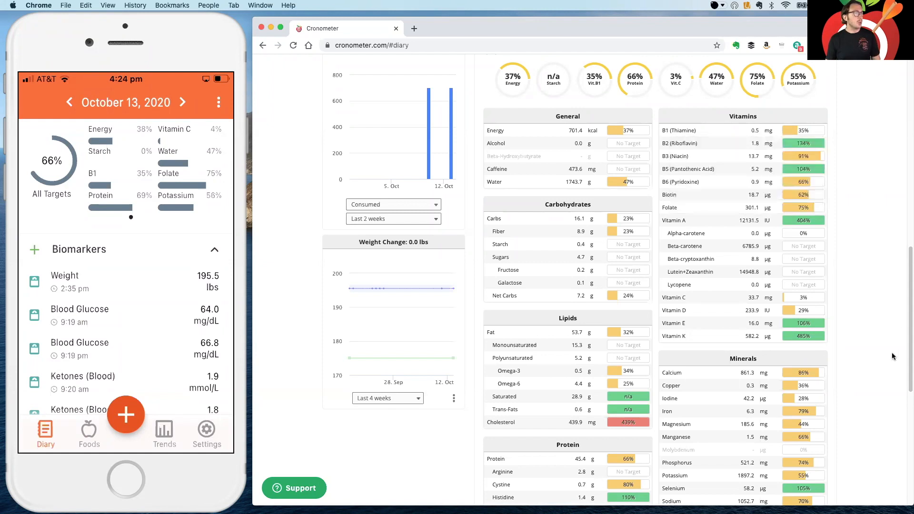
# Inspect which logged foods contribute to the day's cholesterol in the lipids table.
pyautogui.scroll(-3, 893, 352)
pyautogui.moveTo(618, 298)
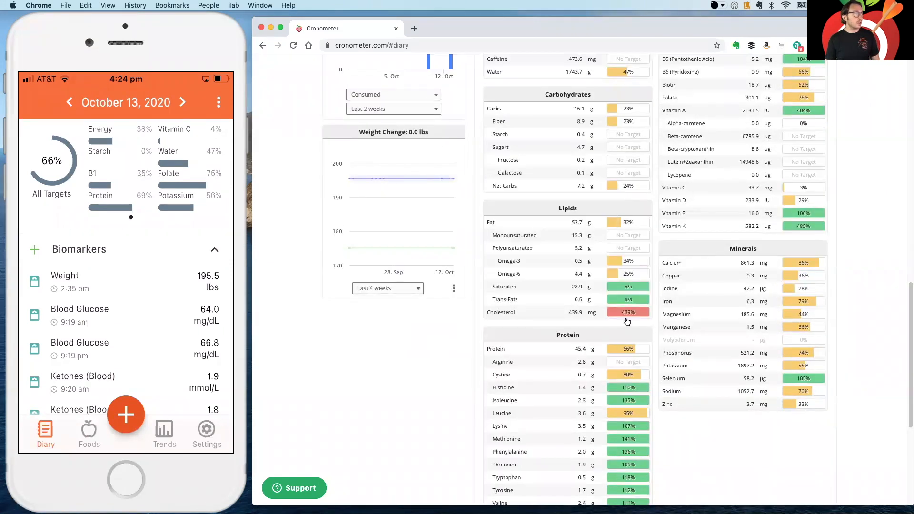
pyautogui.moveTo(638, 317)
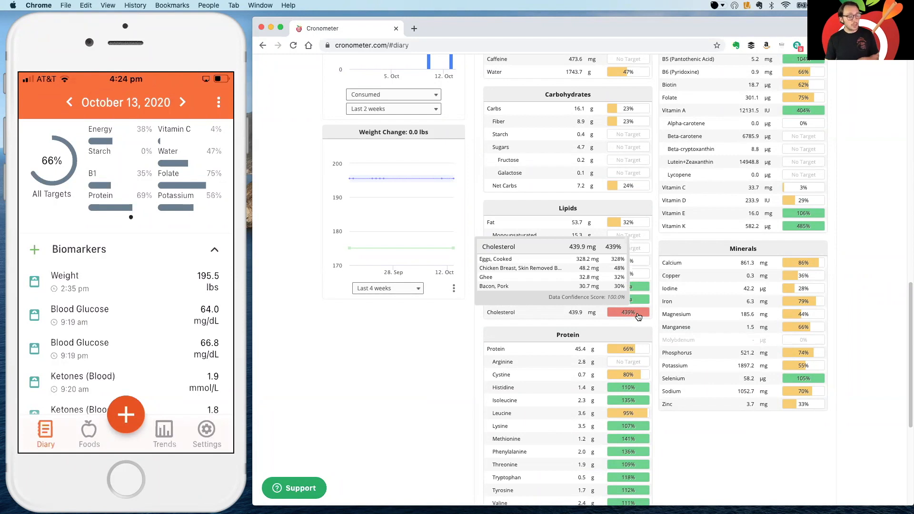
# Reload the diary and inspect the isoleucine target and its top food sources in the protein table, leaving the target as is.
pyautogui.moveTo(636, 391)
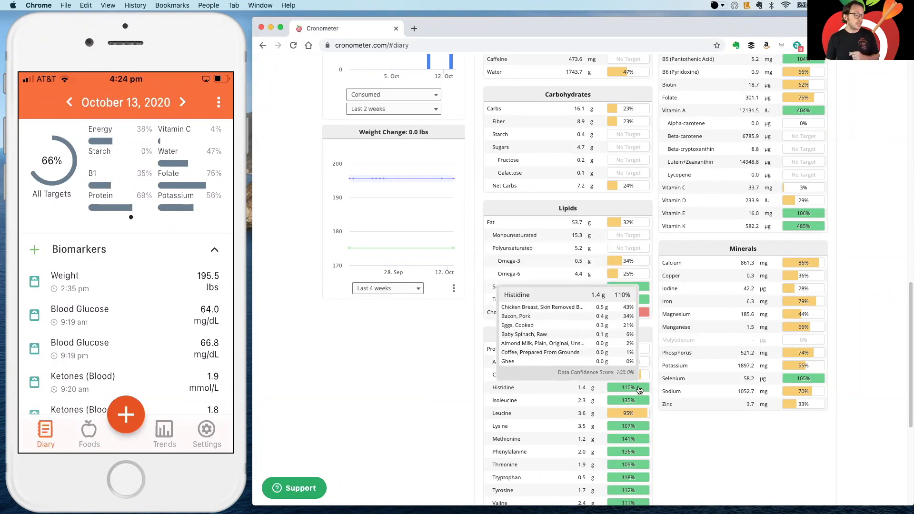
pyautogui.press('super+r')
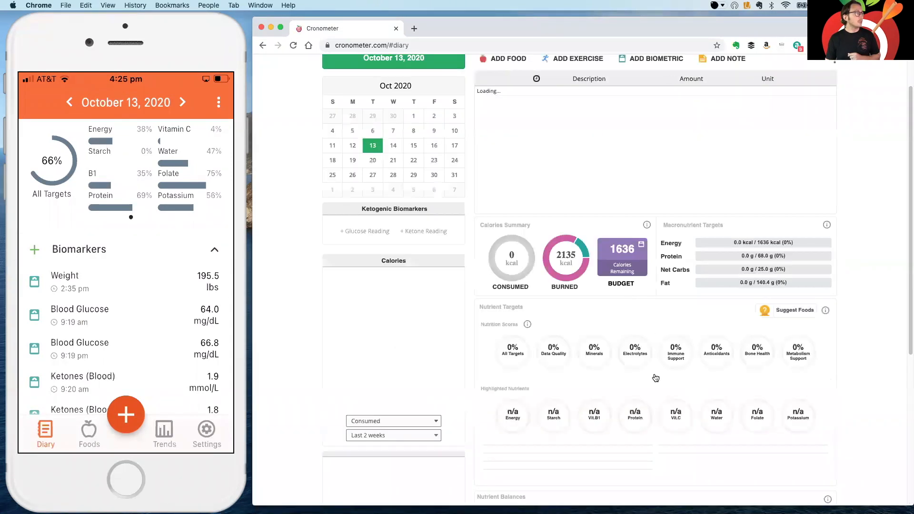
pyautogui.scroll(-3, 627, 412)
pyautogui.scroll(-10, 627, 411)
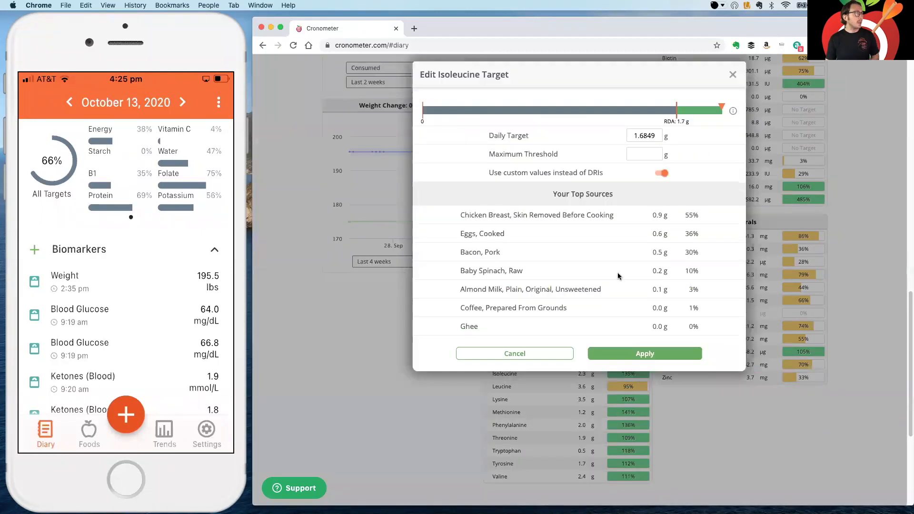
pyautogui.click(636, 374)
pyautogui.click(732, 76)
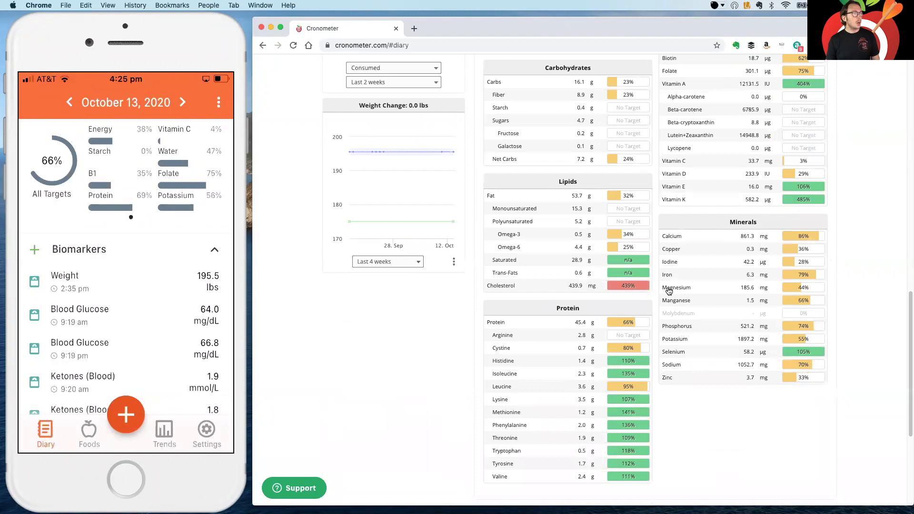
# Look over the October 13, 2020 diary's nutrient targets on the web alongside the mobile app's Daily Report.
pyautogui.scroll(15, 893, 256)
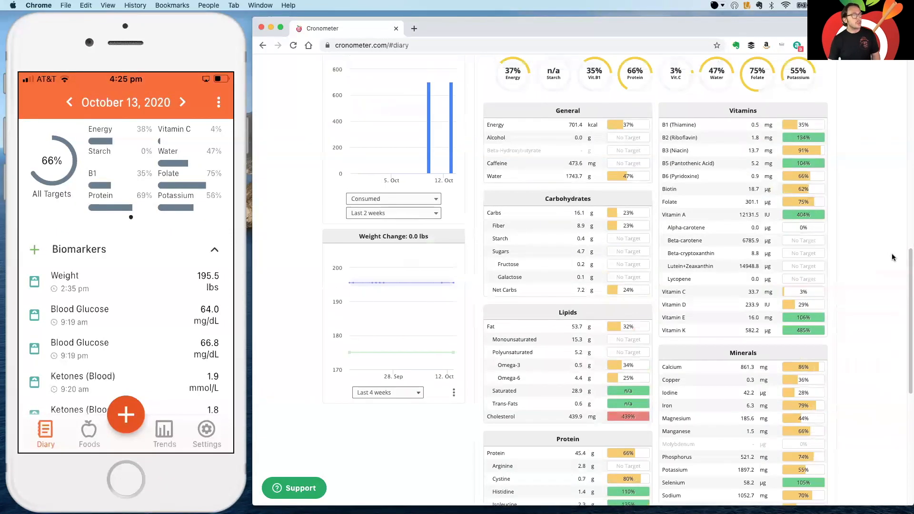
pyautogui.scroll(3, 893, 257)
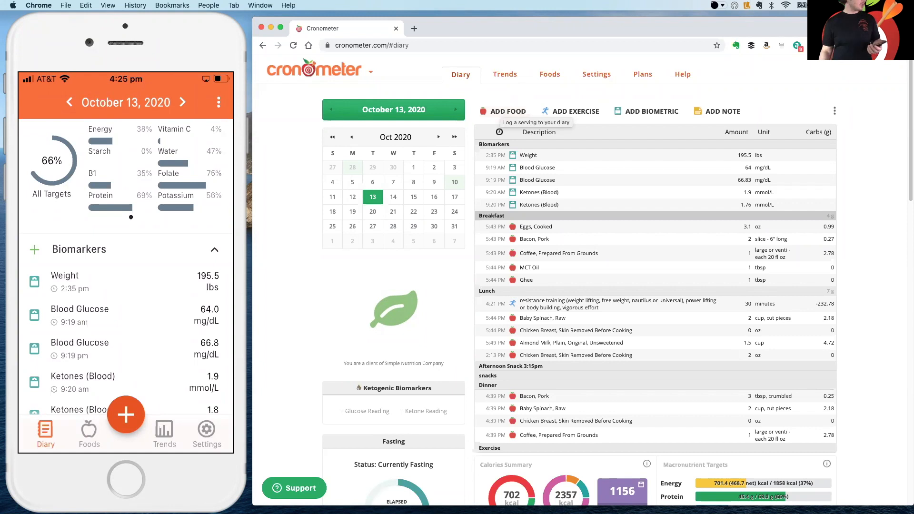
pyautogui.click(206, 434)
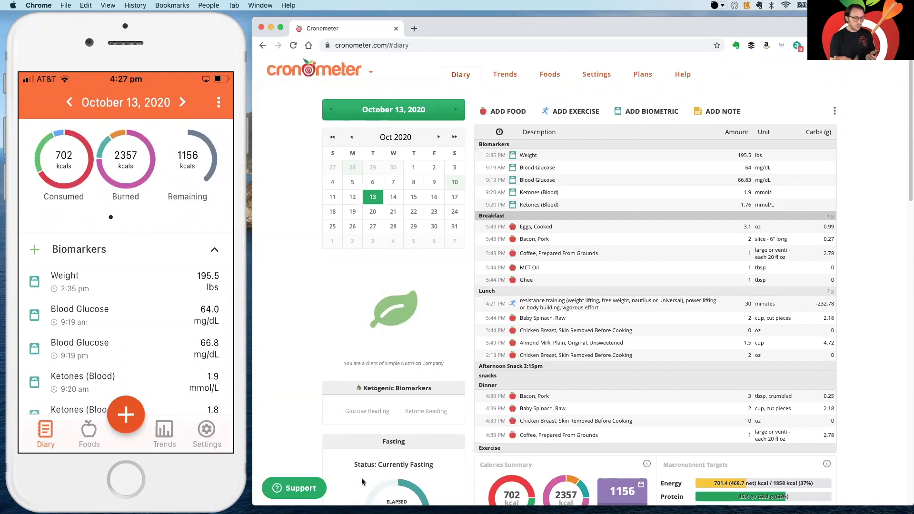
pyautogui.scroll(-5, 667, 333)
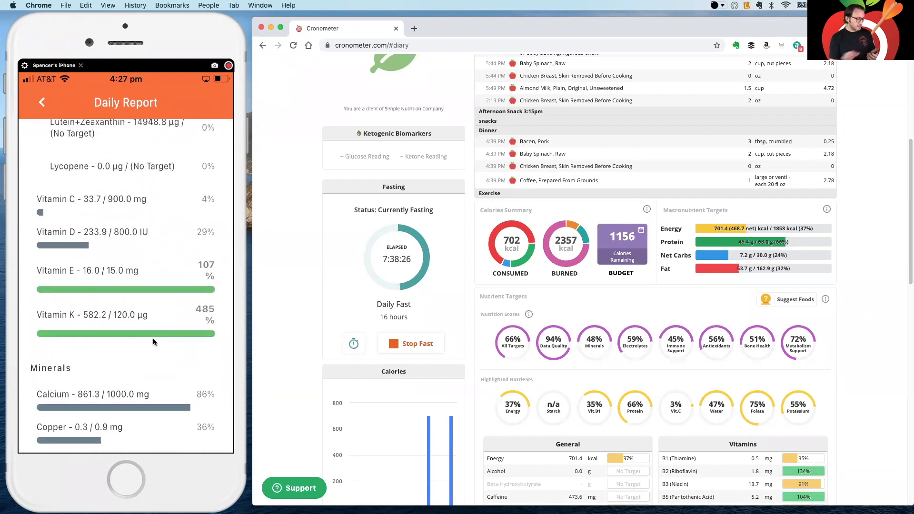
pyautogui.scroll(-5, 616, 357)
pyautogui.scroll(-5, 615, 357)
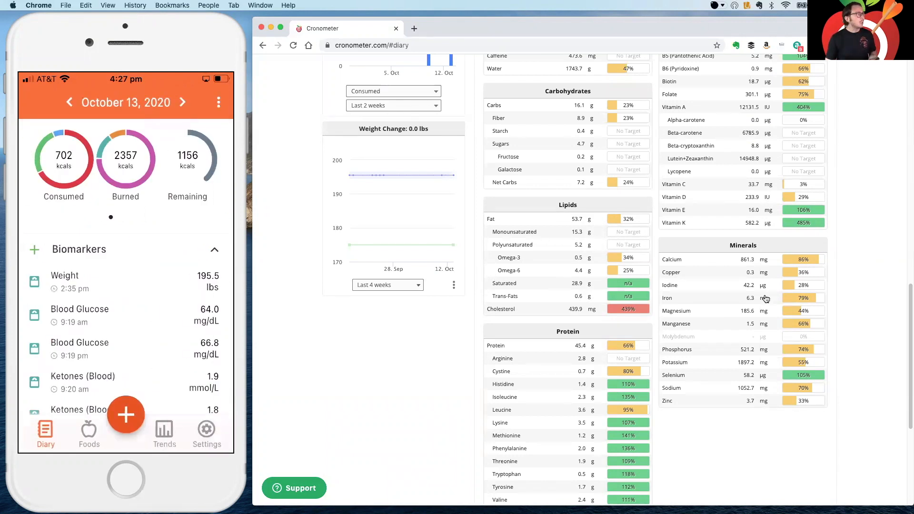
pyautogui.scroll(15, 764, 305)
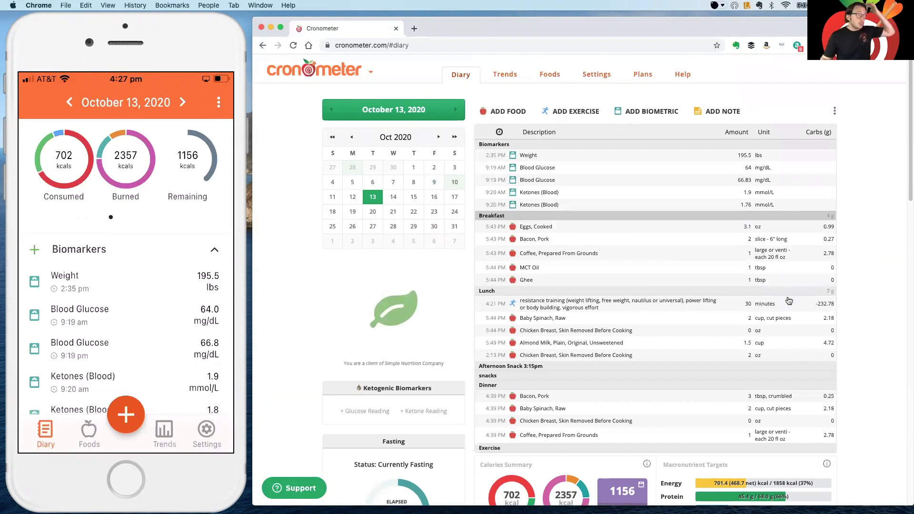
# Start adding a food to the diary, preview Avocado, Black Skin, and search the food database for "trader joe".
pyautogui.click(510, 108)
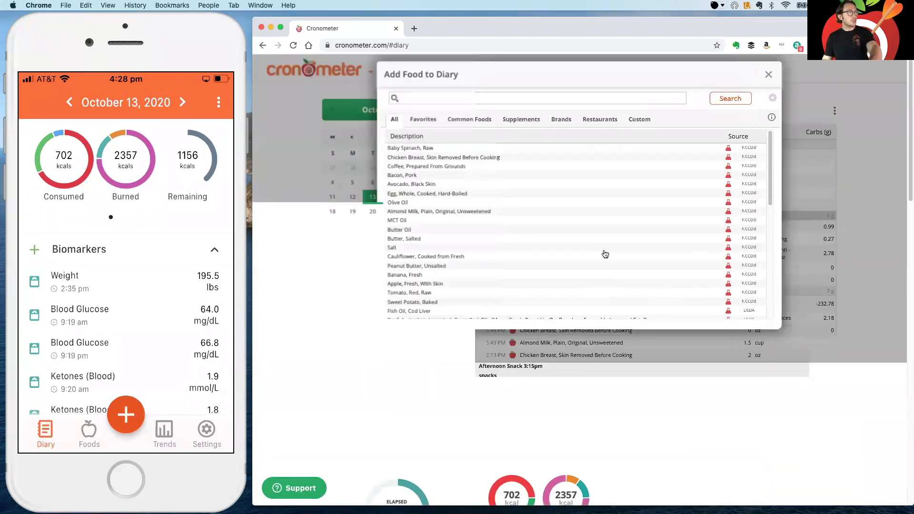
pyautogui.click(414, 186)
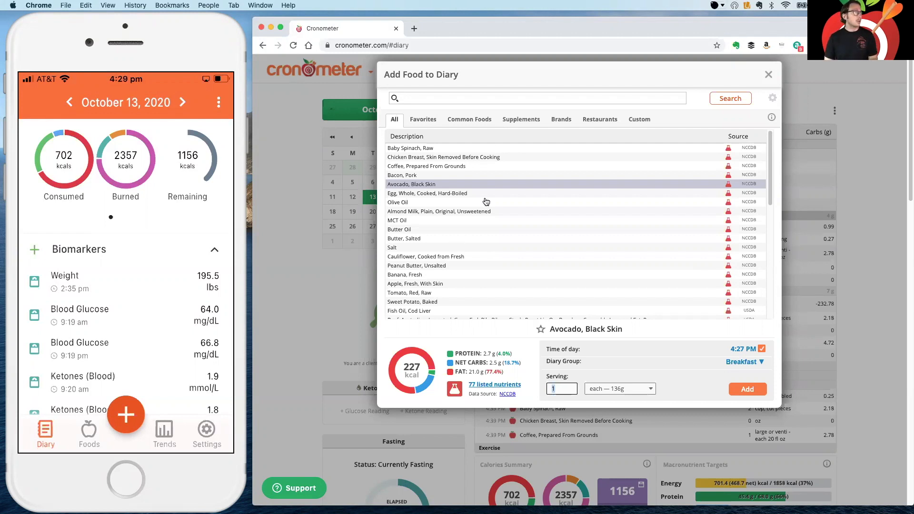
pyautogui.click(454, 99)
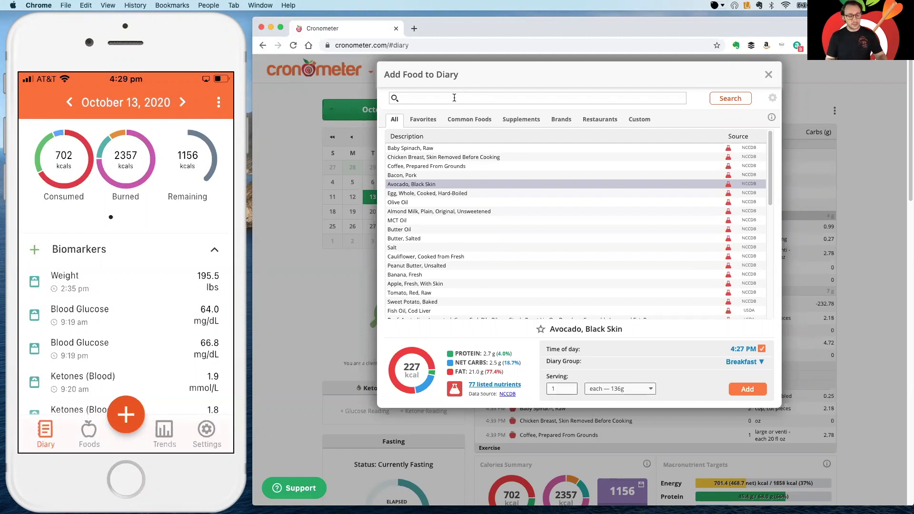
pyautogui.write('trader ')
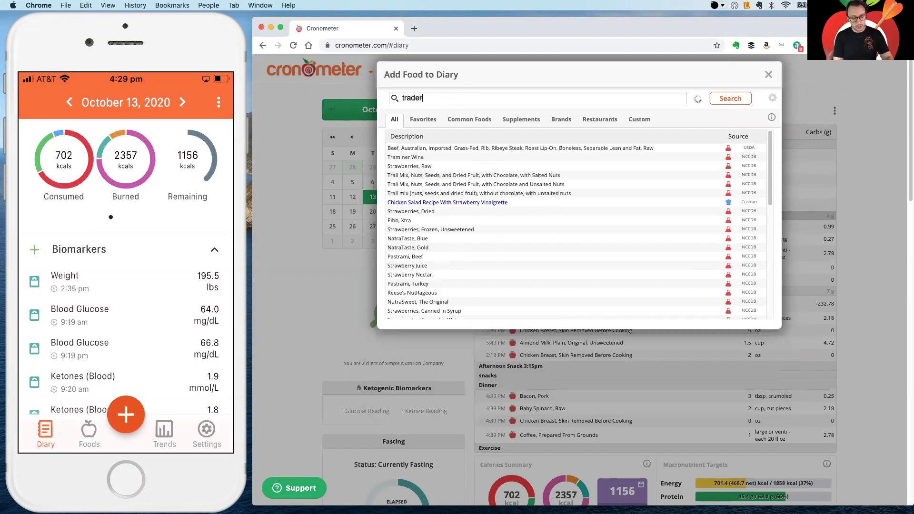
pyautogui.write('joe')
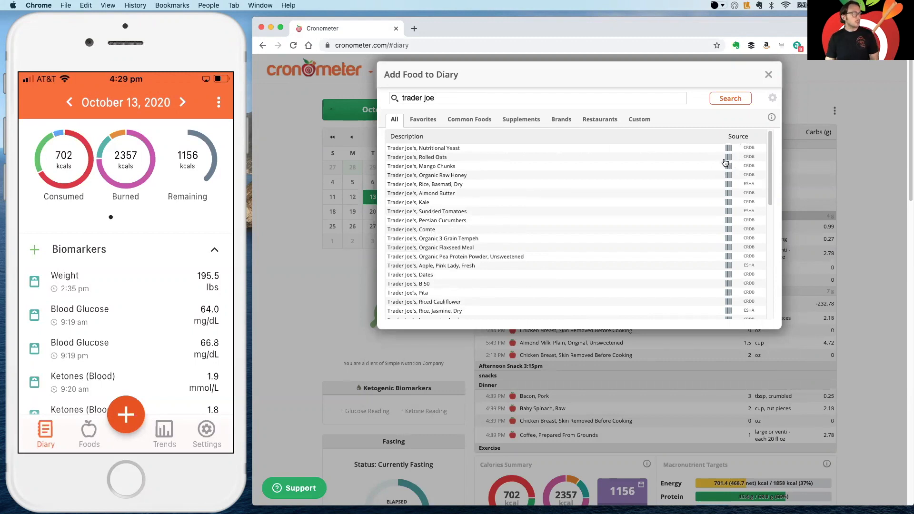
# Preview Trader Joe's, Rolled Oats and switch to the suggested similar food with more listed nutrients, Oatmeal, Regular or Quick, Dry.
pyautogui.click(436, 158)
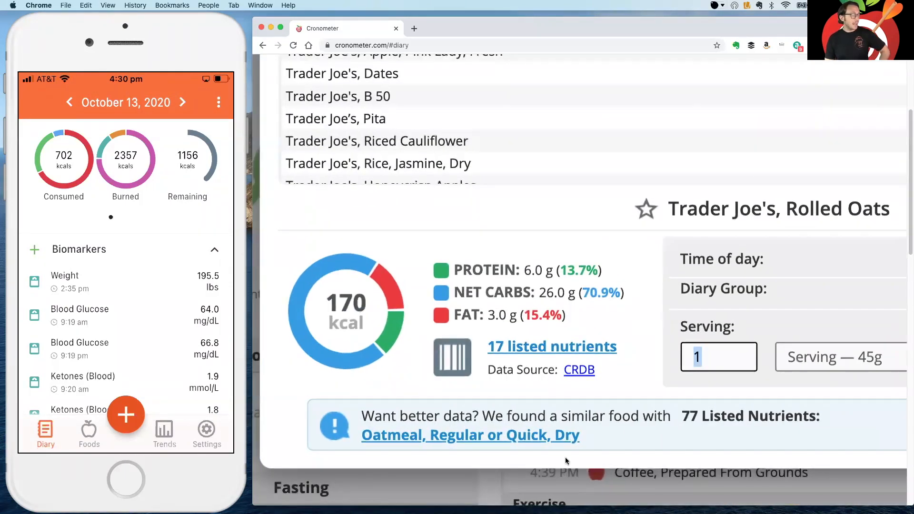
pyautogui.click(519, 442)
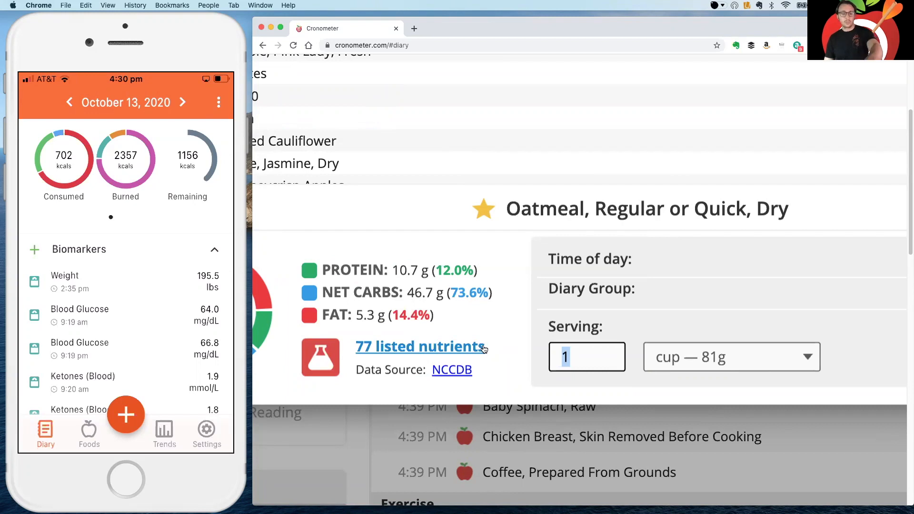
pyautogui.scroll(-5, 582, 416)
pyautogui.scroll(-5, 582, 417)
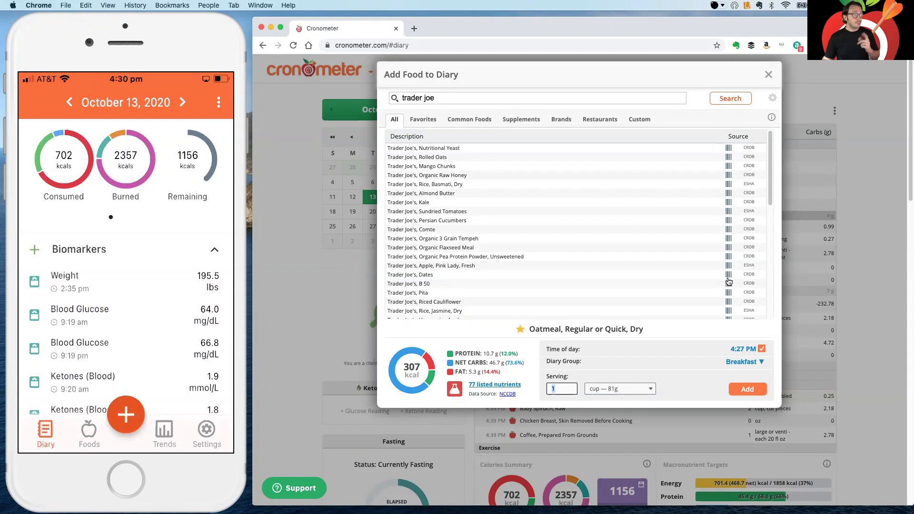
# Clear the food search and look through the Common Foods category and its data sources.
pyautogui.click(465, 122)
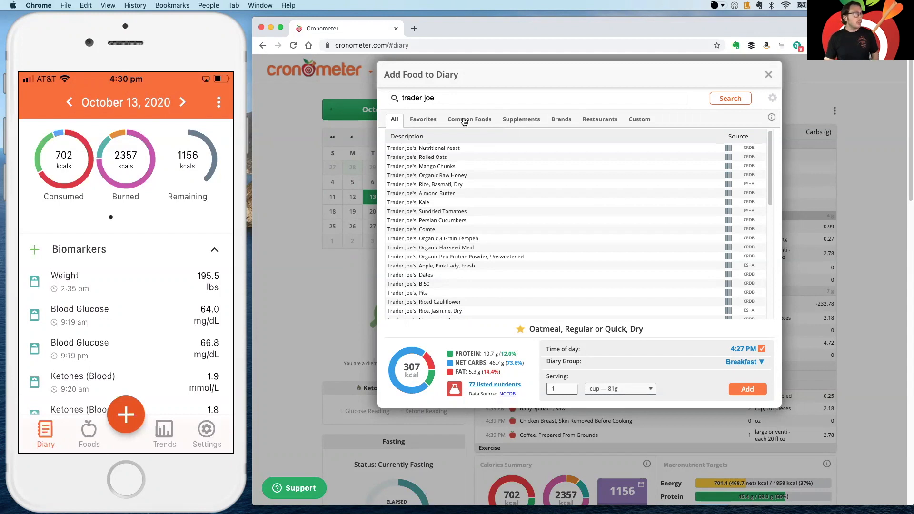
pyautogui.tripleClick(431, 97)
pyautogui.press('BackSpace')
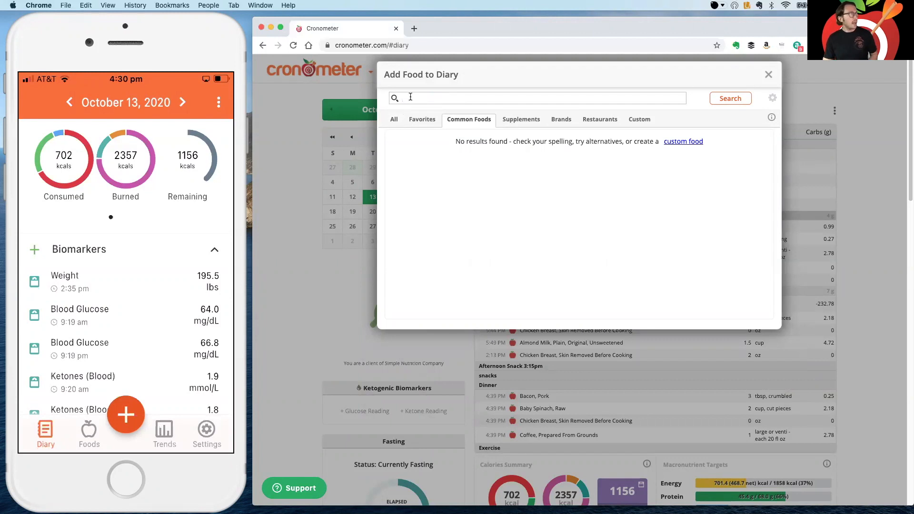
pyautogui.click(394, 120)
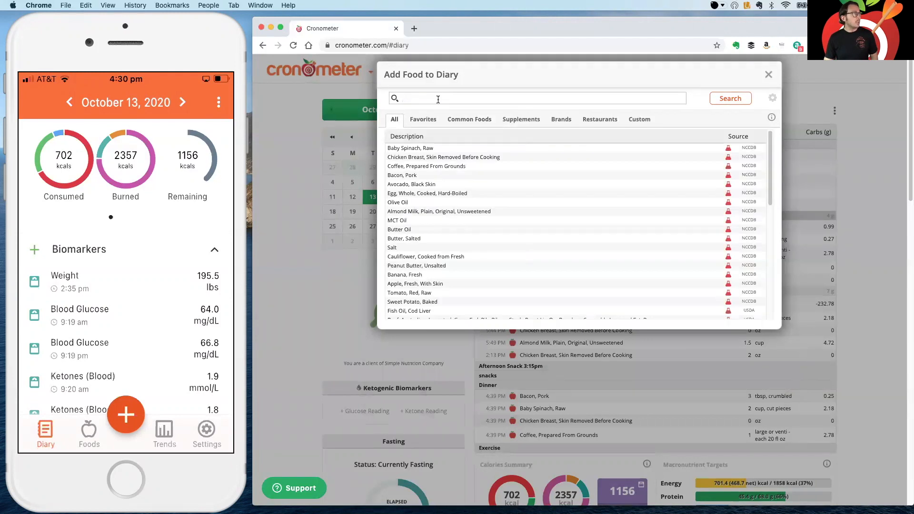
pyautogui.click(459, 120)
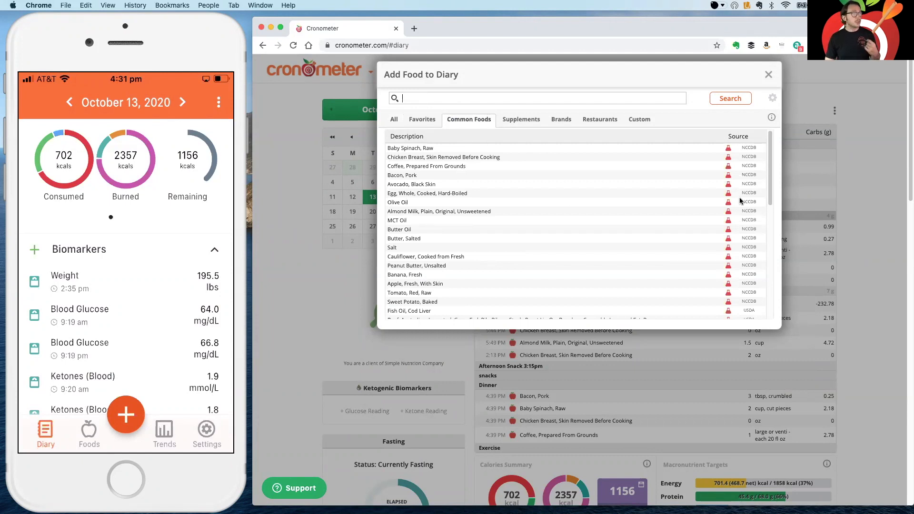
pyautogui.scroll(-3, 739, 235)
pyautogui.scroll(3, 739, 235)
pyautogui.scroll(-2, 768, 188)
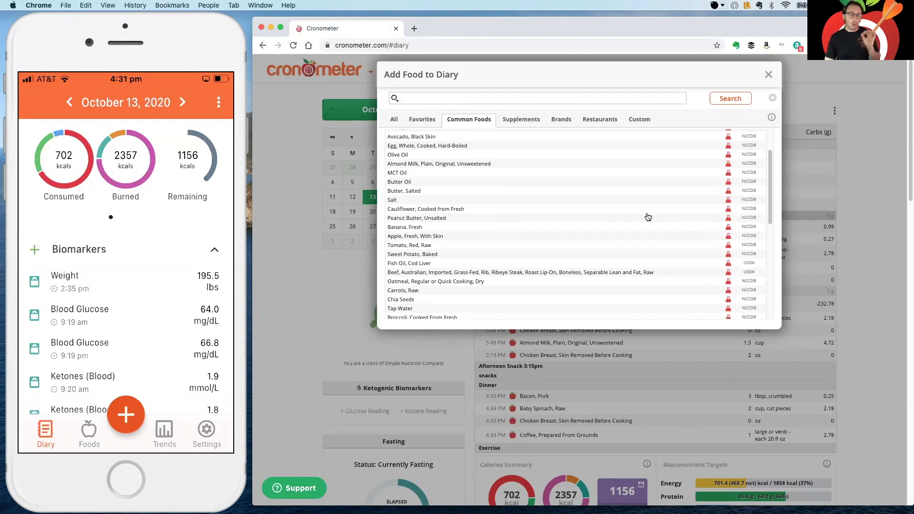
pyautogui.scroll(1, 600, 220)
pyautogui.scroll(2, 600, 220)
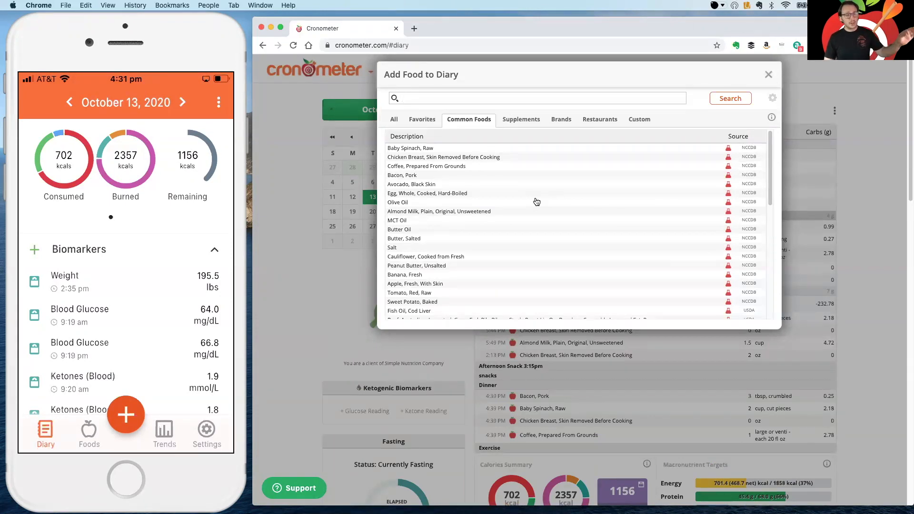
# Select Coffee, Prepared From Grounds among all foods and toggle its favorite mark off and back on.
pyautogui.click(391, 121)
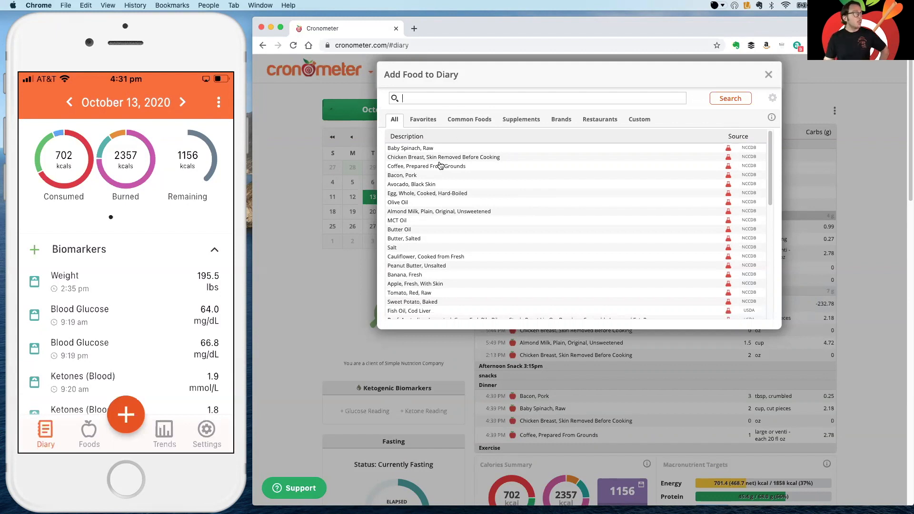
pyautogui.click(409, 167)
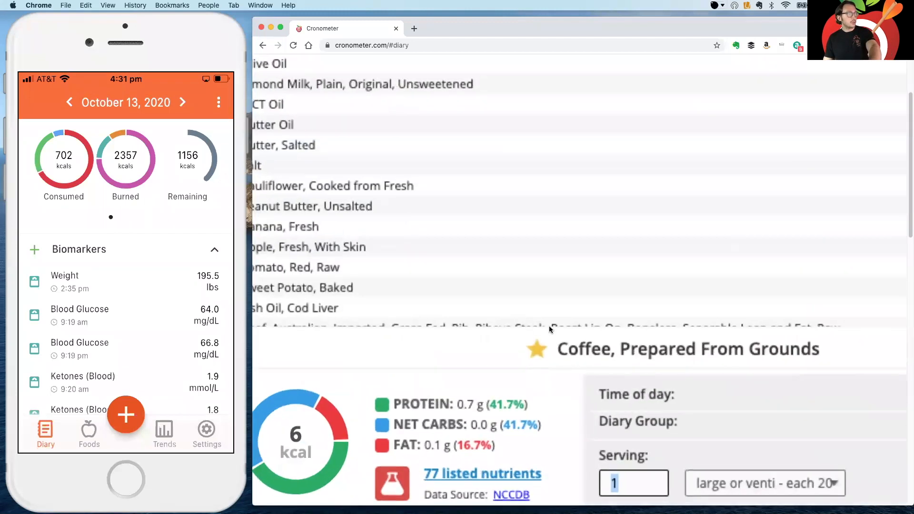
pyautogui.hscroll(2, 550, 327)
pyautogui.click(465, 354)
pyautogui.click(464, 354)
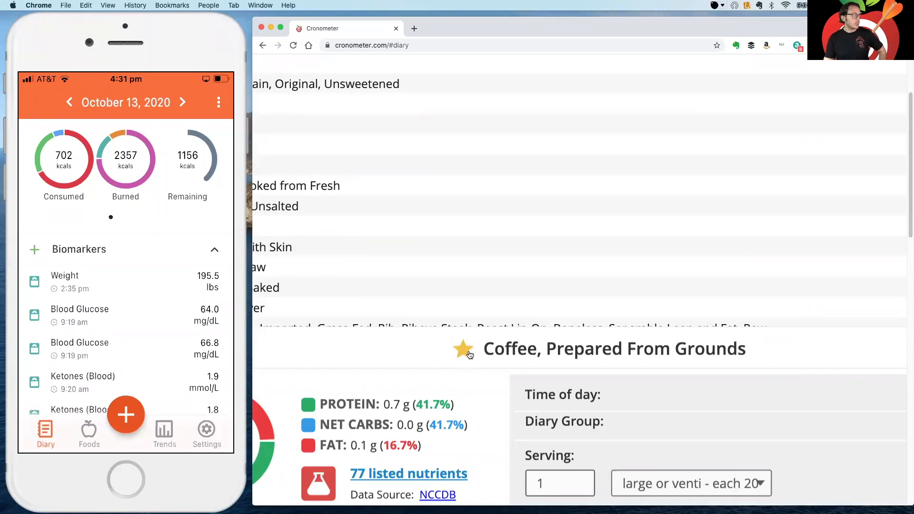
pyautogui.scroll(-5, 469, 354)
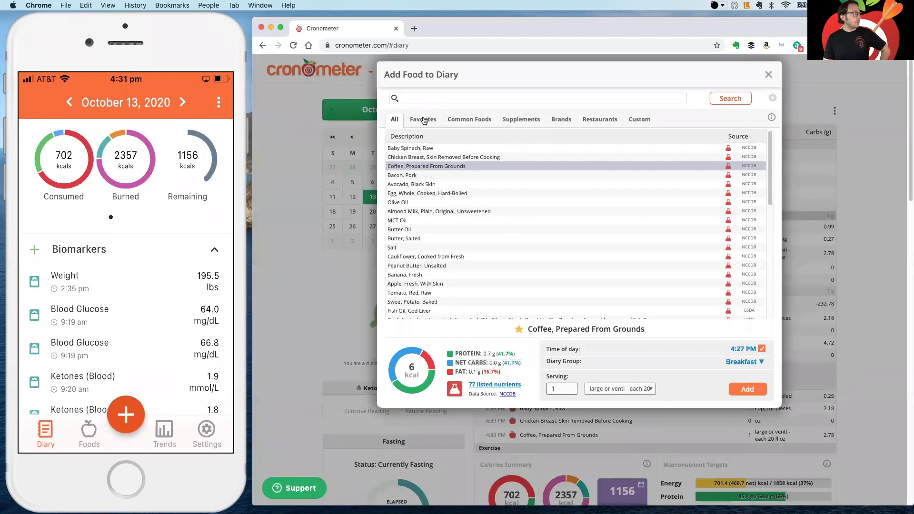
# Browse the Favorites, Supplements, Brands, Restaurants and Custom food categories, revisit Common Foods, and return to the list of all foods.
pyautogui.click(424, 120)
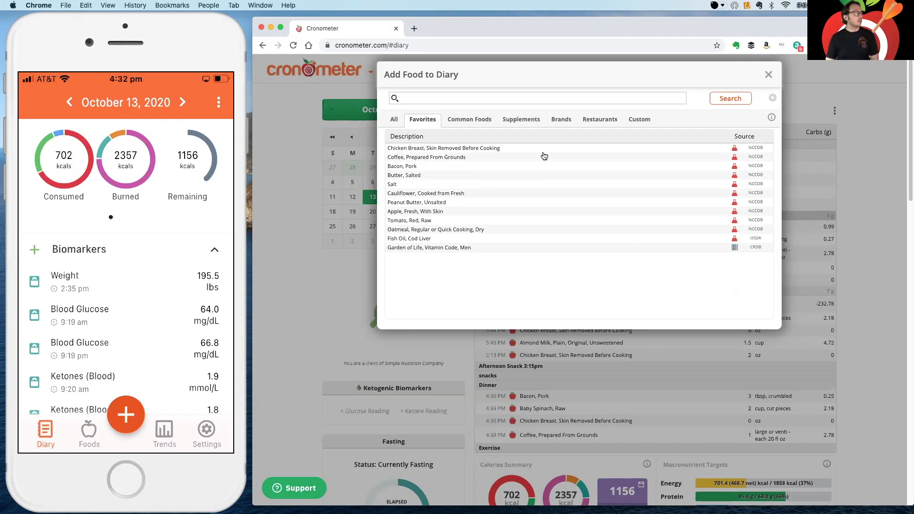
pyautogui.click(521, 122)
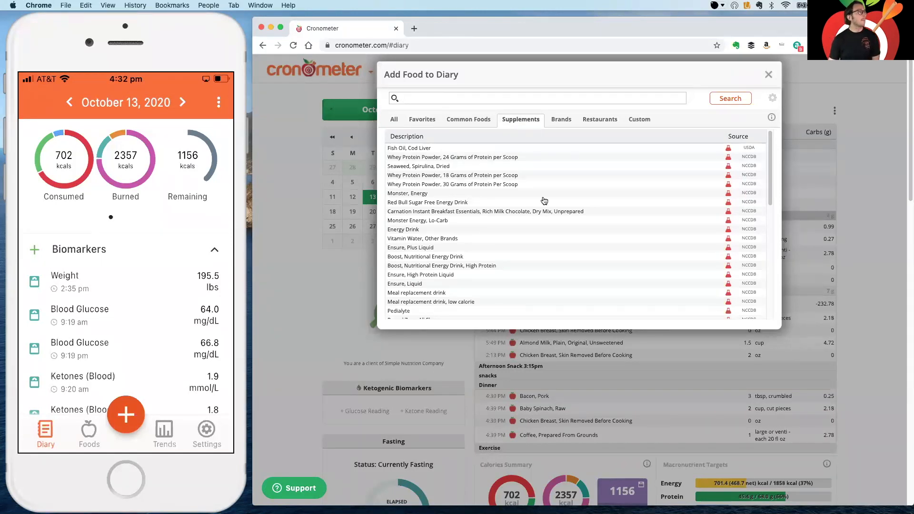
pyautogui.click(562, 120)
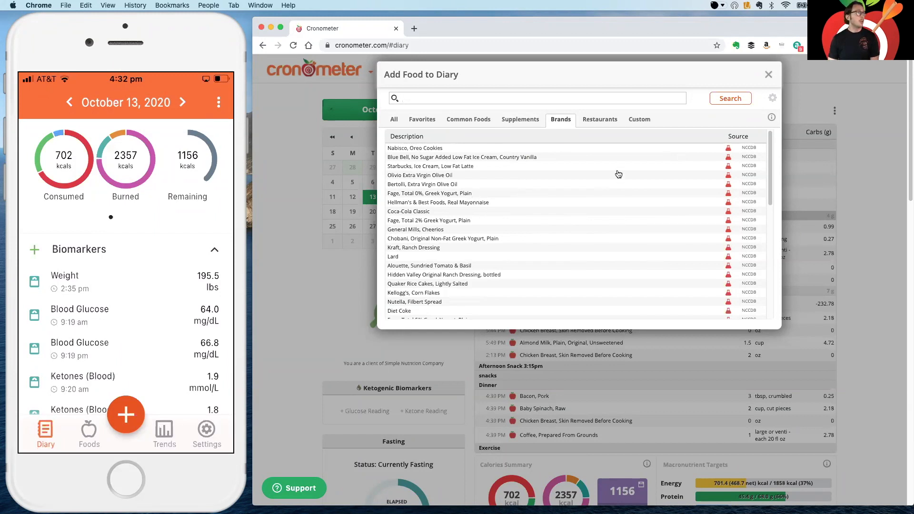
pyautogui.click(608, 121)
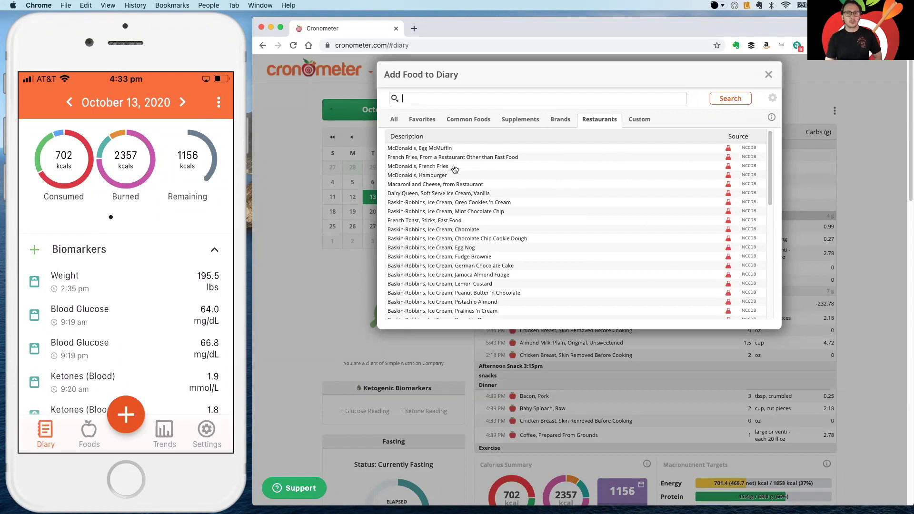
pyautogui.click(641, 121)
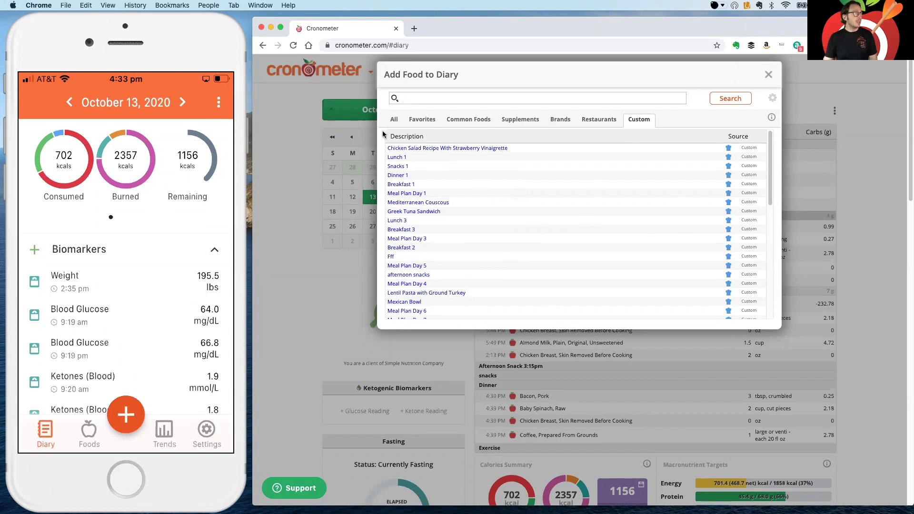
pyautogui.click(395, 120)
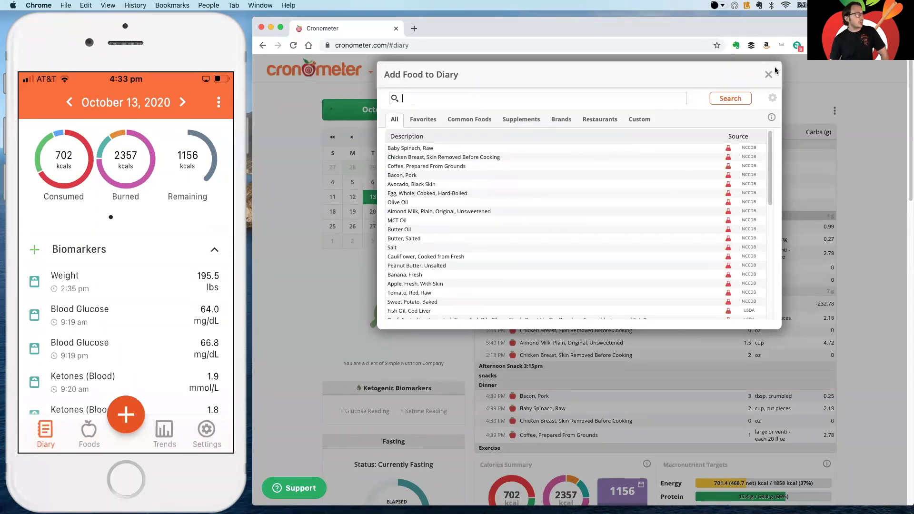
pyautogui.click(487, 123)
pyautogui.click(399, 122)
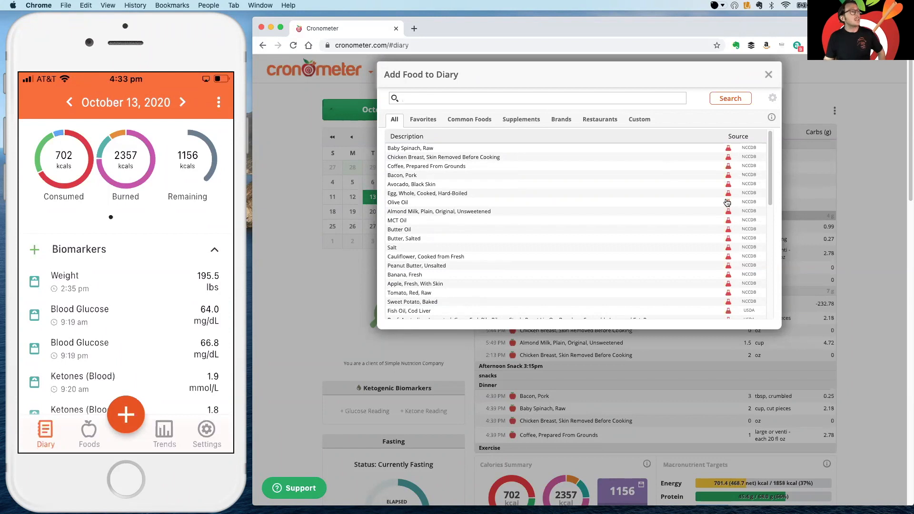
# Close the food search, check the food search filters in the mirrored phone app, and open its barcode scanner.
pyautogui.click(769, 76)
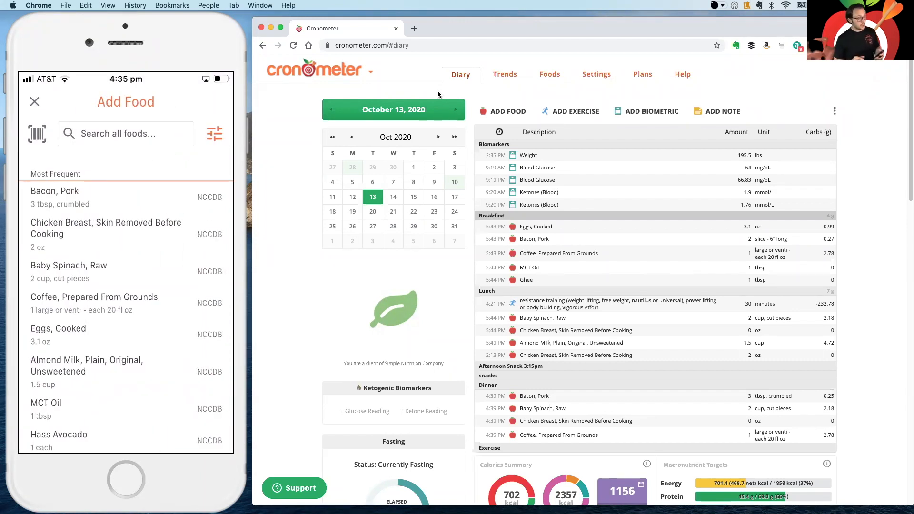
pyautogui.click(215, 135)
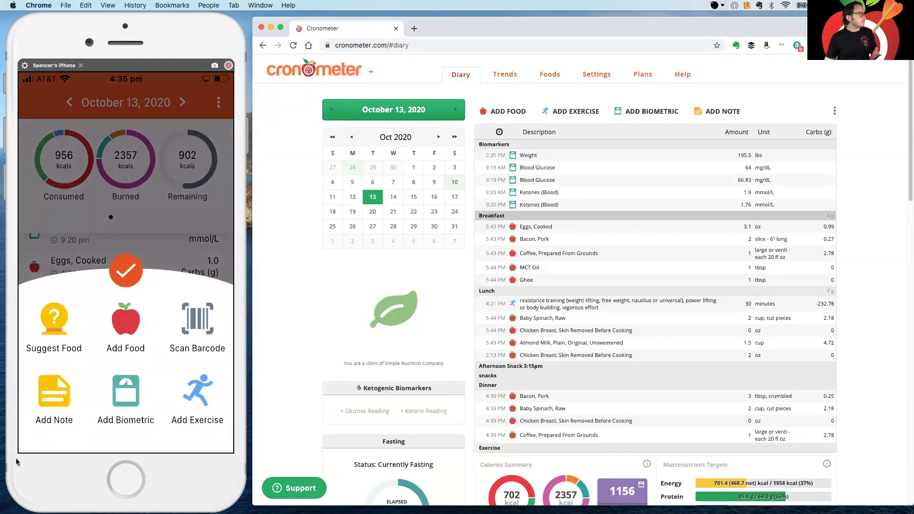
pyautogui.click(196, 323)
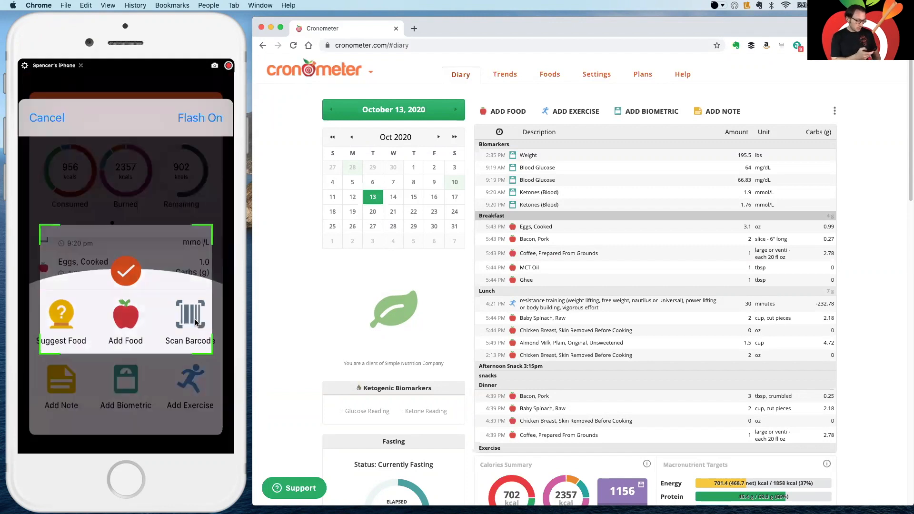
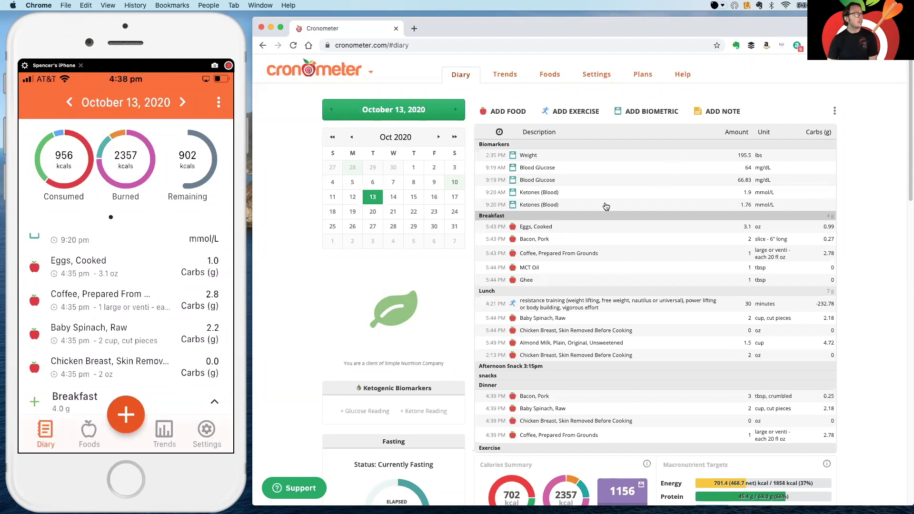
# Copy the Bacon, Pork entry from the October 13 Breakfast group and paste it into that day's diary.
pyautogui.scroll(-1, 605, 203)
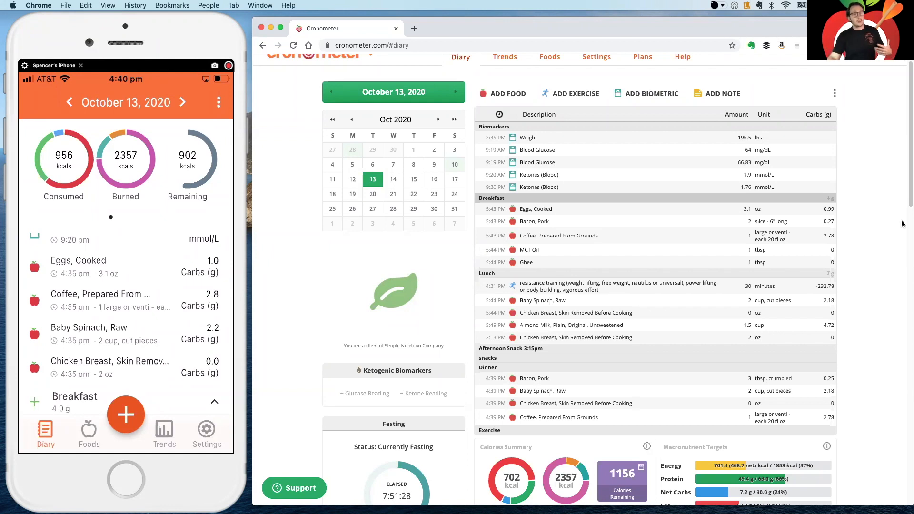
pyautogui.click(524, 222)
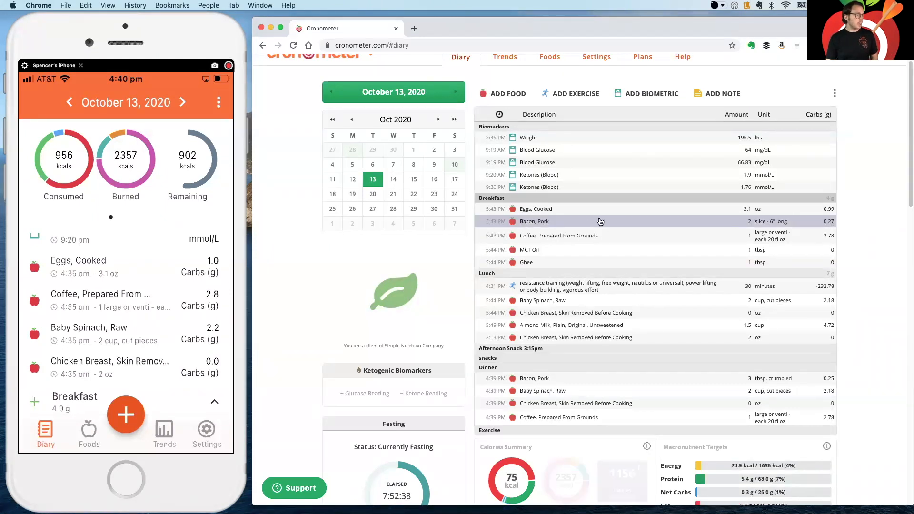
pyautogui.rightClick(531, 224)
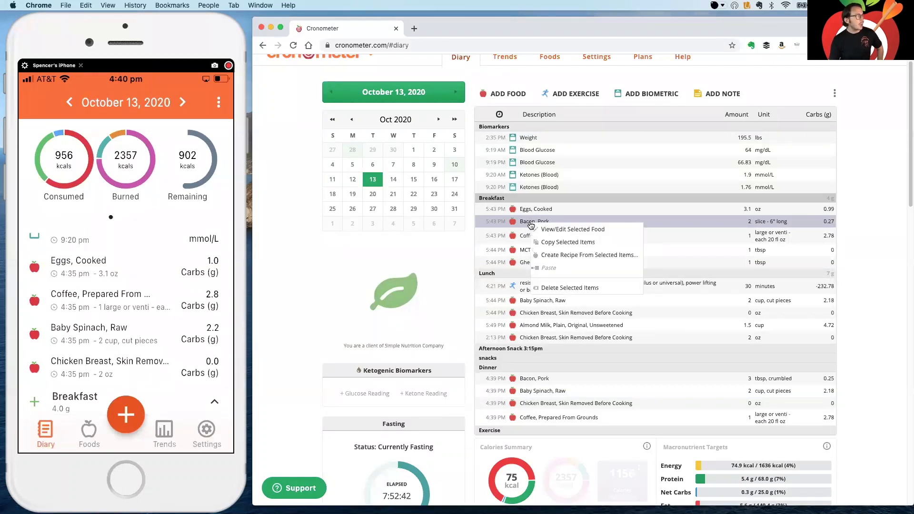
pyautogui.click(555, 245)
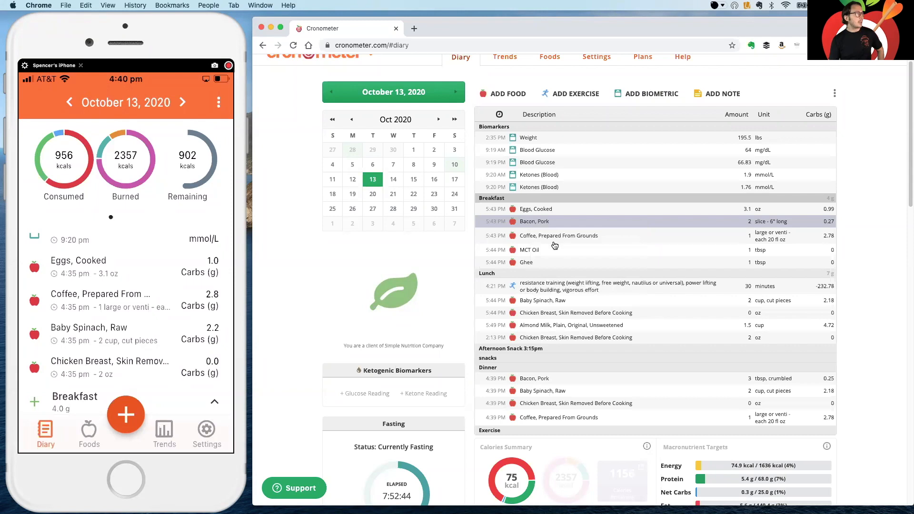
pyautogui.click(588, 370)
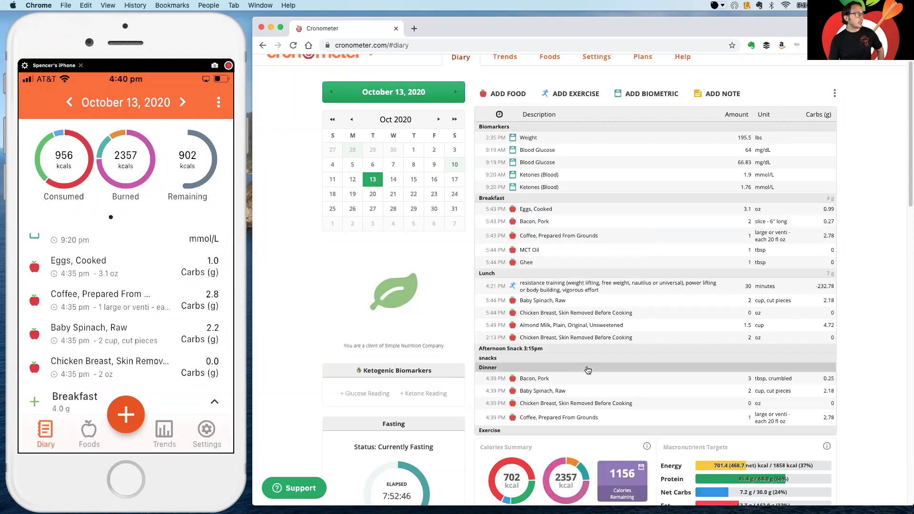
pyautogui.rightClick(588, 371)
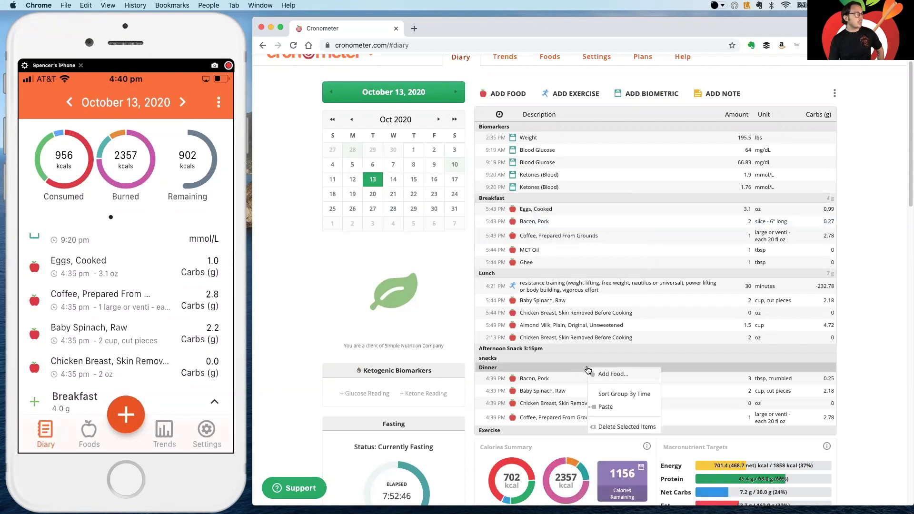
pyautogui.rightClick(536, 394)
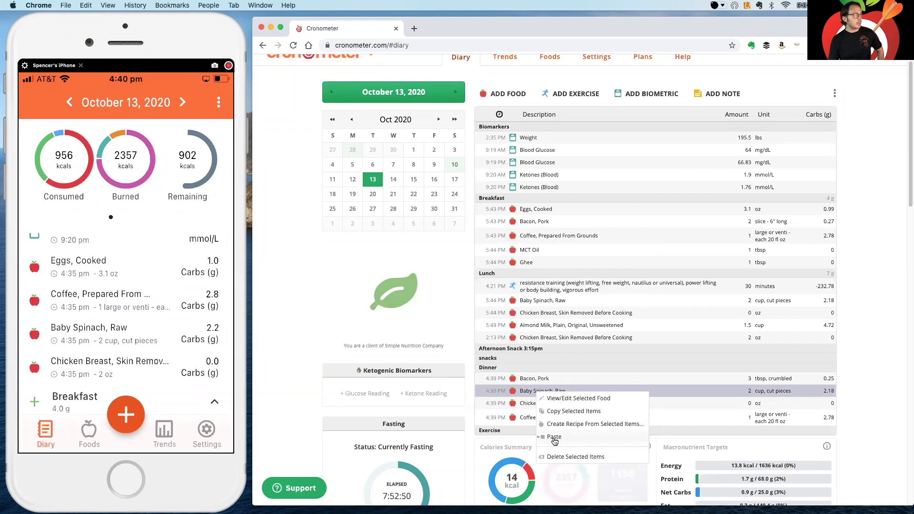
pyautogui.click(555, 438)
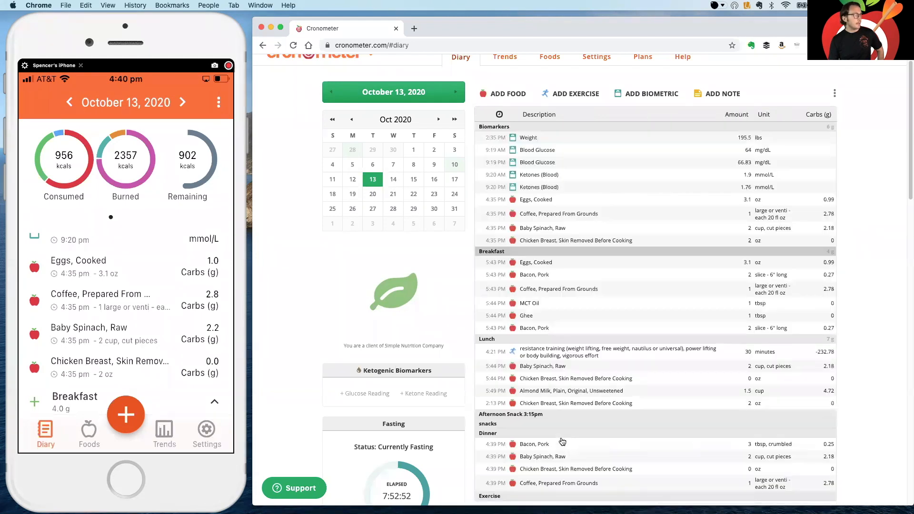
# Delete the four 4:35 PM food entries under Biomarkers: Eggs, Coffee, Baby Spinach and Chicken Breast.
pyautogui.scroll(-3, 571, 434)
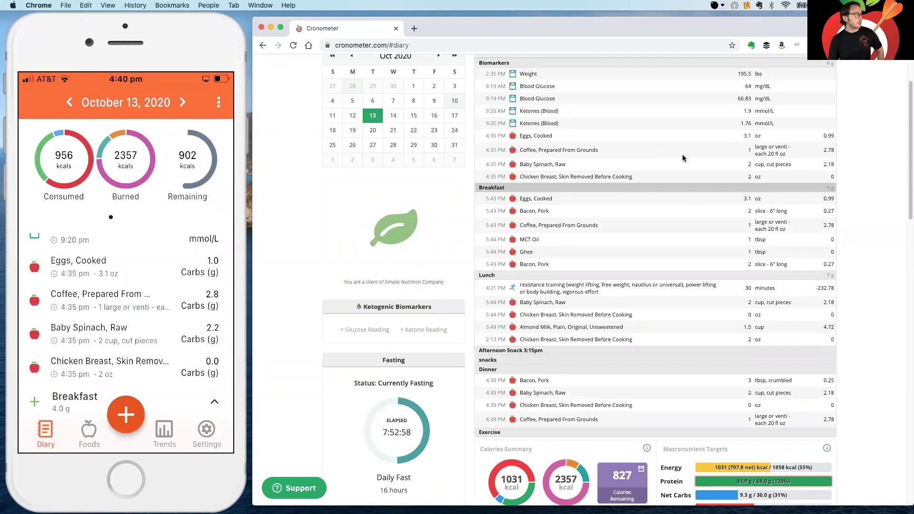
pyautogui.click(599, 138)
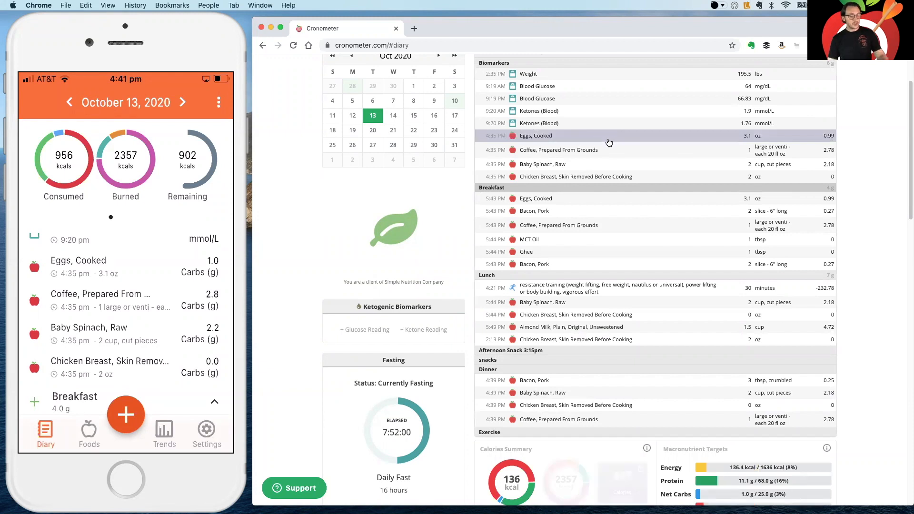
pyautogui.keyDown('shift'); pyautogui.click(590, 153); pyautogui.keyUp('shift')
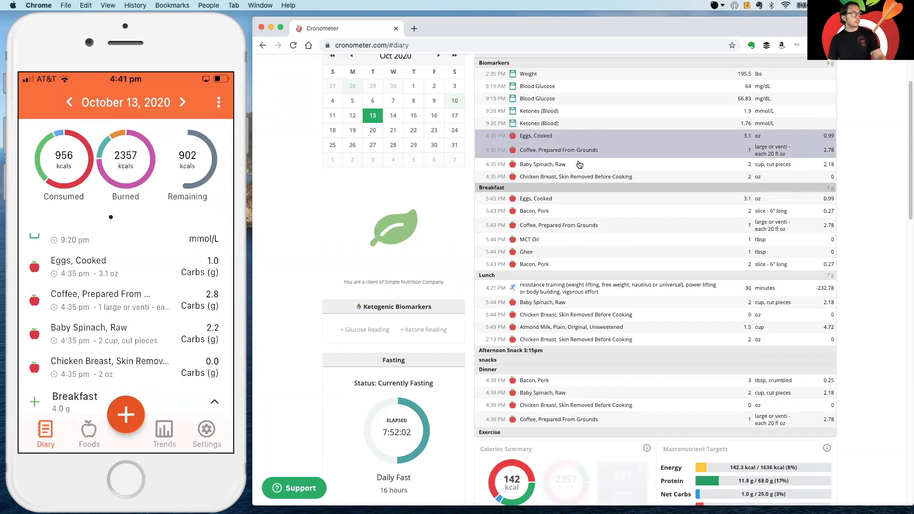
pyautogui.keyDown('shift'); pyautogui.click(580, 164); pyautogui.keyUp('shift')
pyautogui.keyDown('shift'); pyautogui.click(577, 176); pyautogui.keyUp('shift')
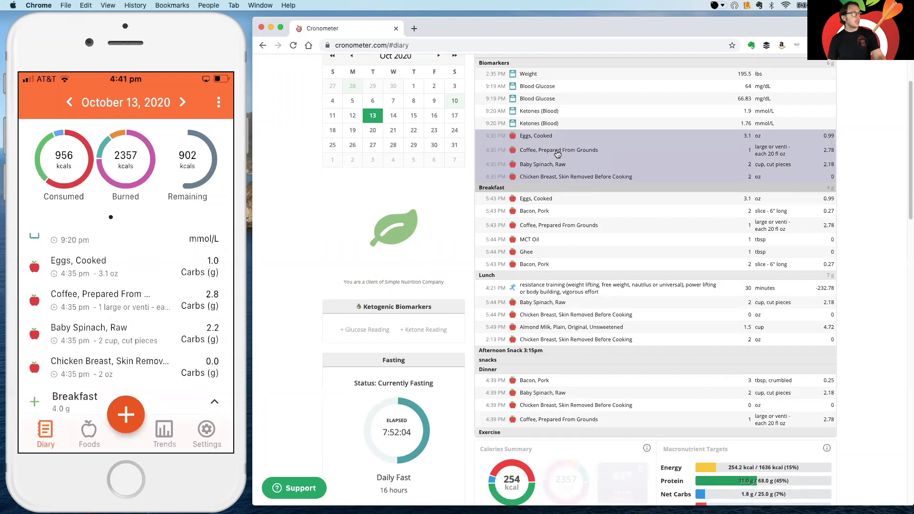
pyautogui.rightClick(558, 154)
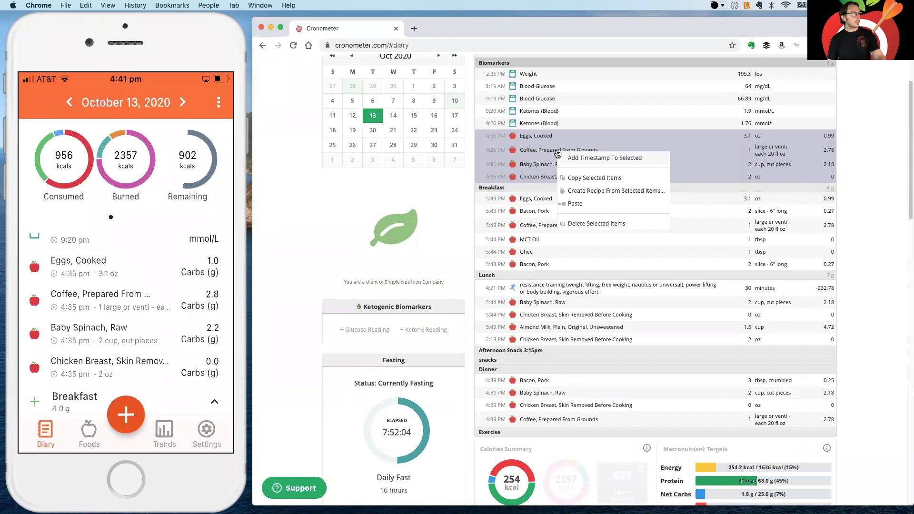
pyautogui.click(579, 222)
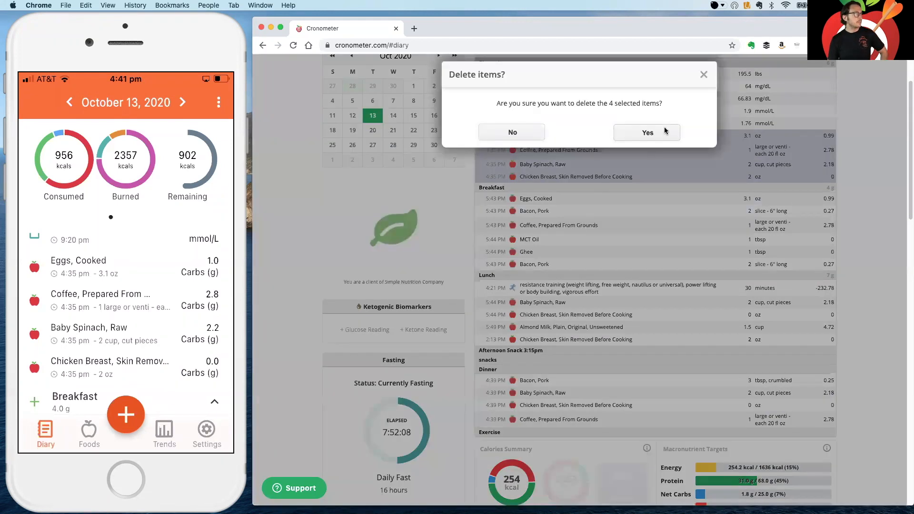
pyautogui.click(665, 130)
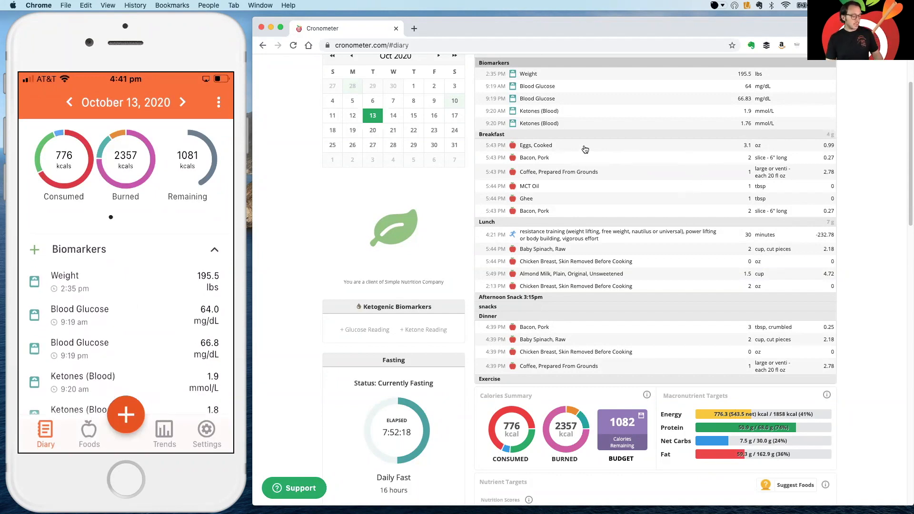
# Copy the first five Breakfast entries, from Eggs, Cooked through Ghee, and paste them into the October 14 diary.
pyautogui.moveTo(586, 150); pyautogui.dragTo(584, 196)
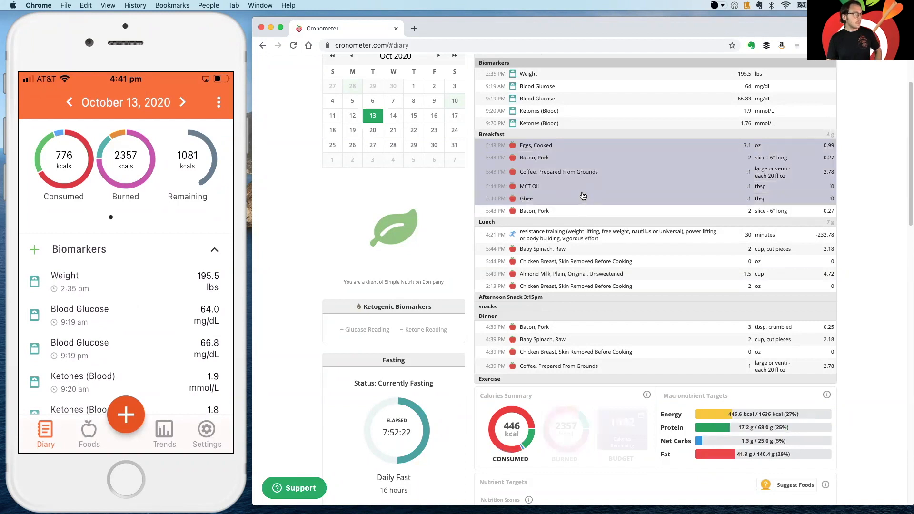
pyautogui.rightClick(584, 196)
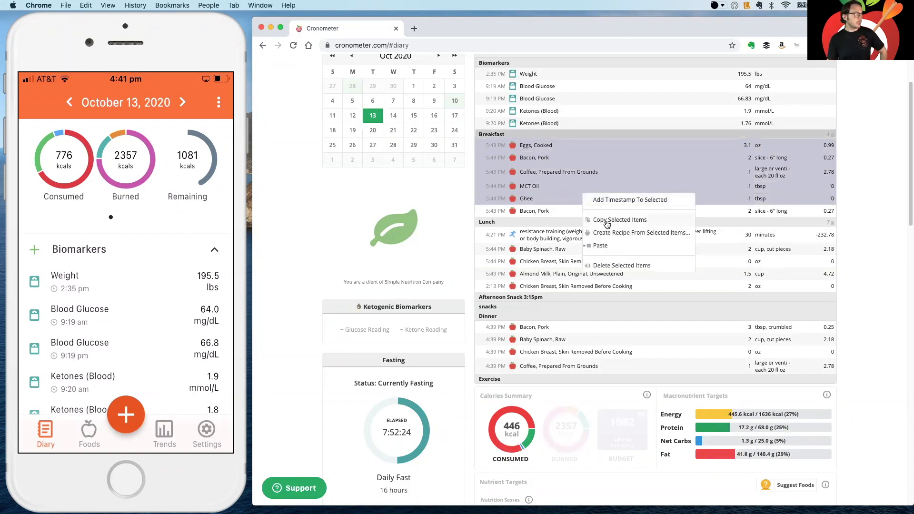
pyautogui.click(616, 222)
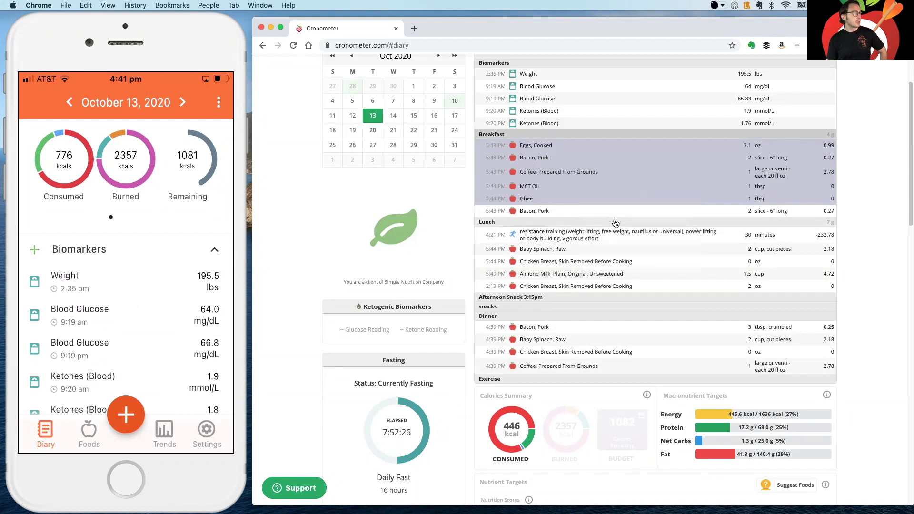
pyautogui.click(394, 117)
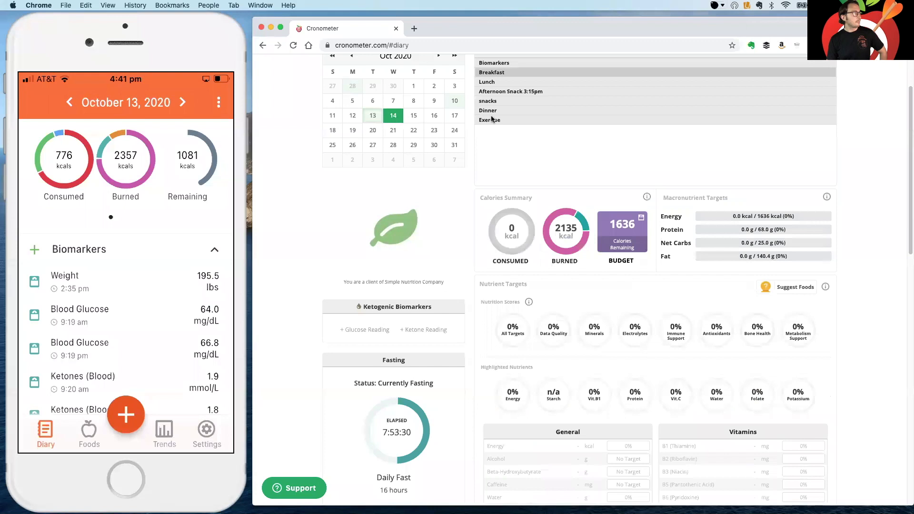
pyautogui.scroll(3, 519, 135)
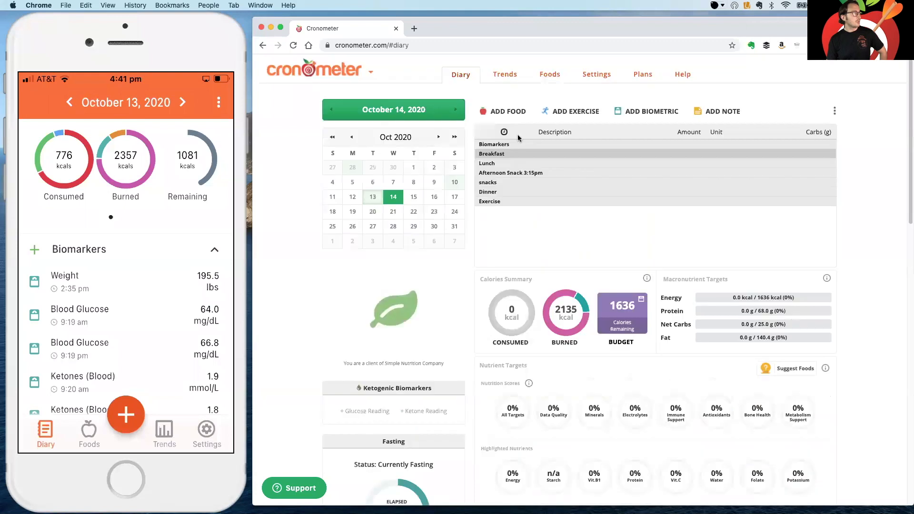
pyautogui.click(836, 112)
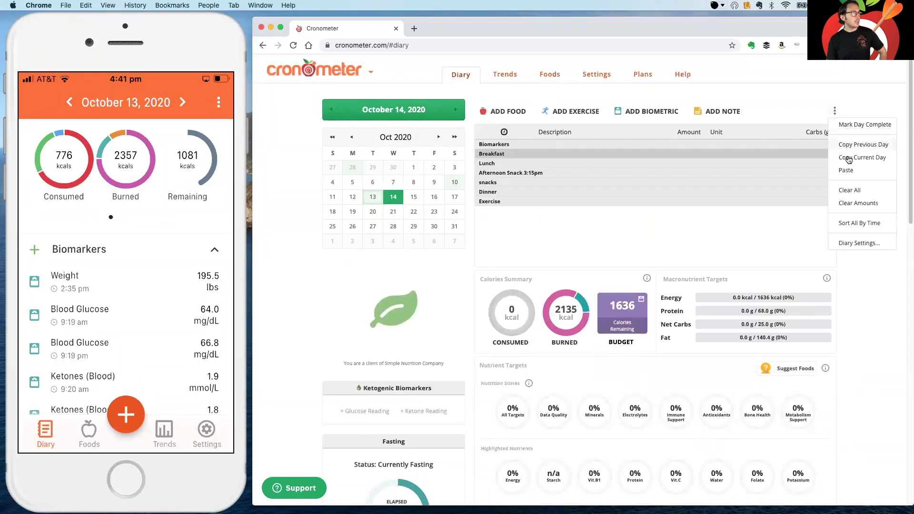
pyautogui.click(847, 171)
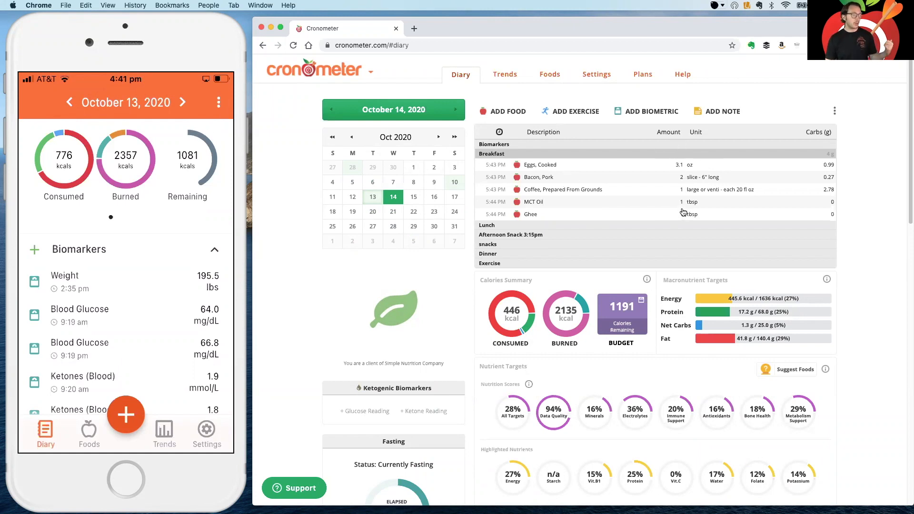
# Delete all five pasted Breakfast entries from the October 14 diary.
pyautogui.click(585, 170)
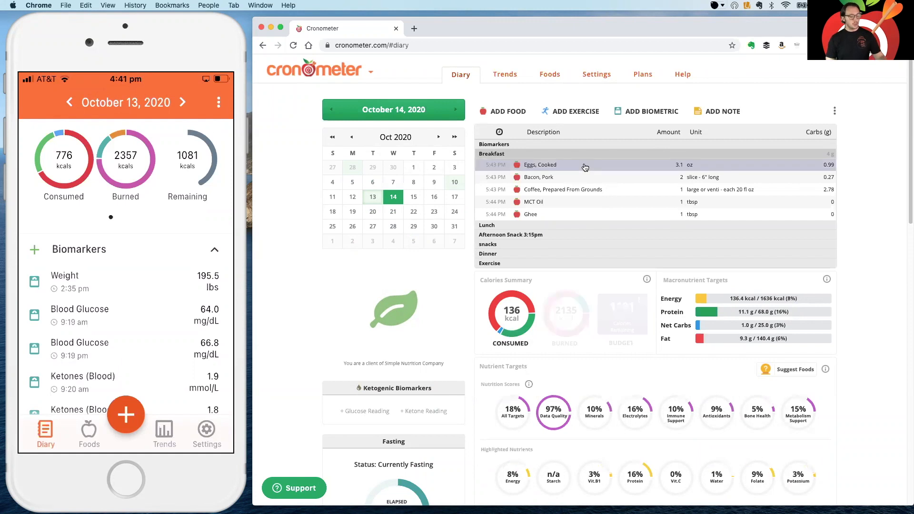
pyautogui.keyDown('shift'); pyautogui.click(581, 181); pyautogui.keyUp('shift')
pyautogui.click(579, 193)
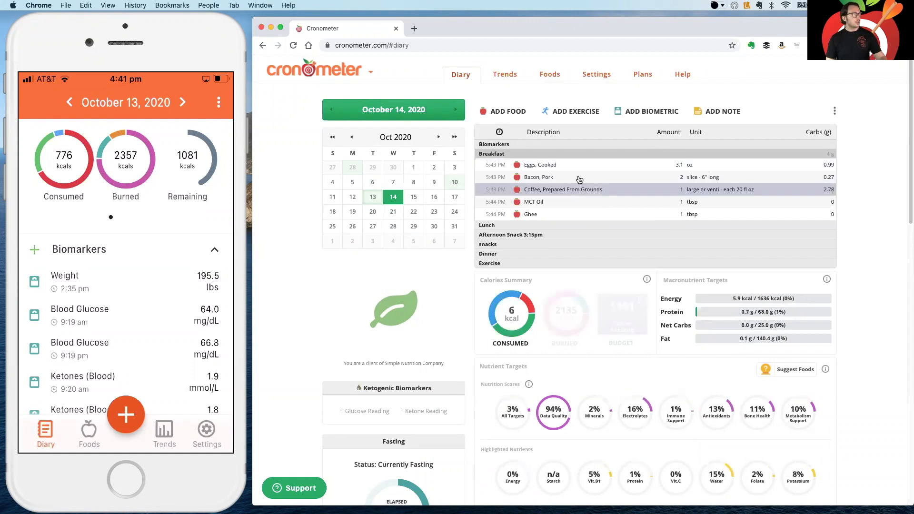
pyautogui.keyDown('shift'); pyautogui.click(579, 177); pyautogui.keyUp('shift')
pyautogui.keyDown('shift'); pyautogui.click(582, 165); pyautogui.keyUp('shift')
pyautogui.keyDown('shift'); pyautogui.click(553, 201); pyautogui.keyUp('shift')
pyautogui.keyDown('shift'); pyautogui.click(552, 214); pyautogui.keyUp('shift')
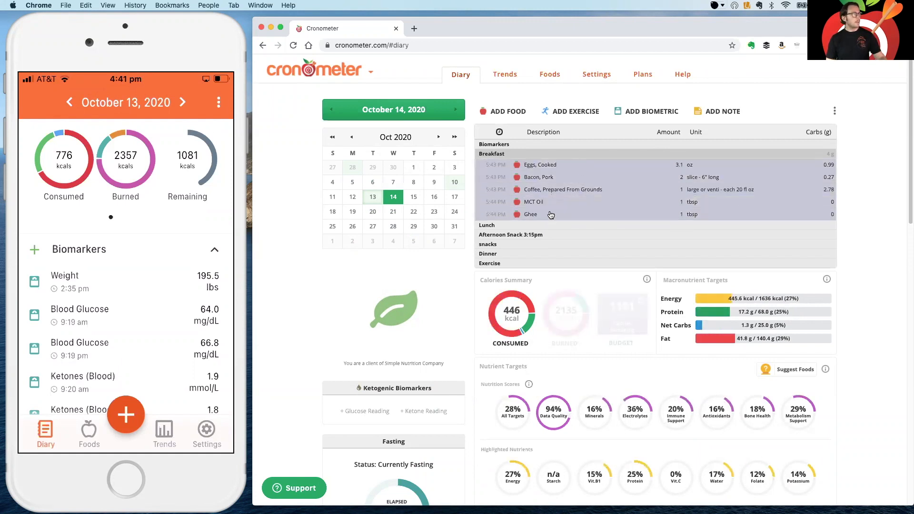
pyautogui.rightClick(551, 217)
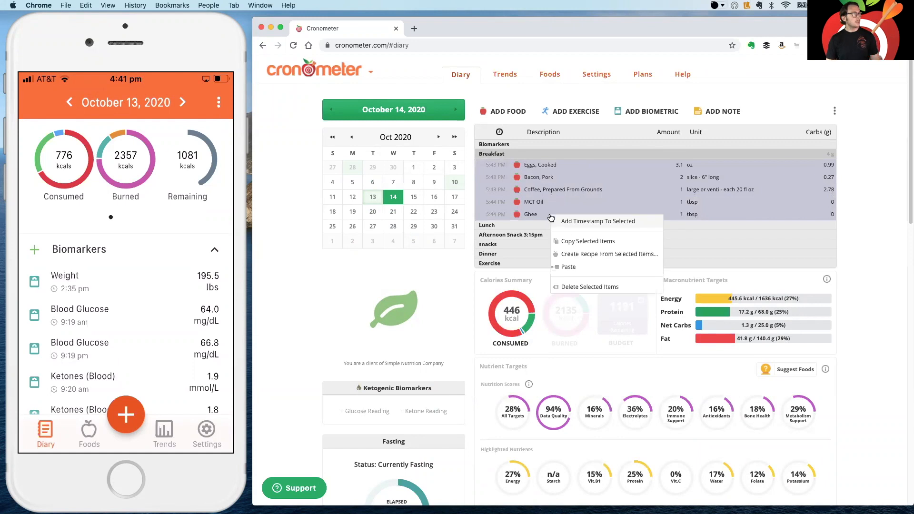
pyautogui.click(581, 287)
pyautogui.click(635, 133)
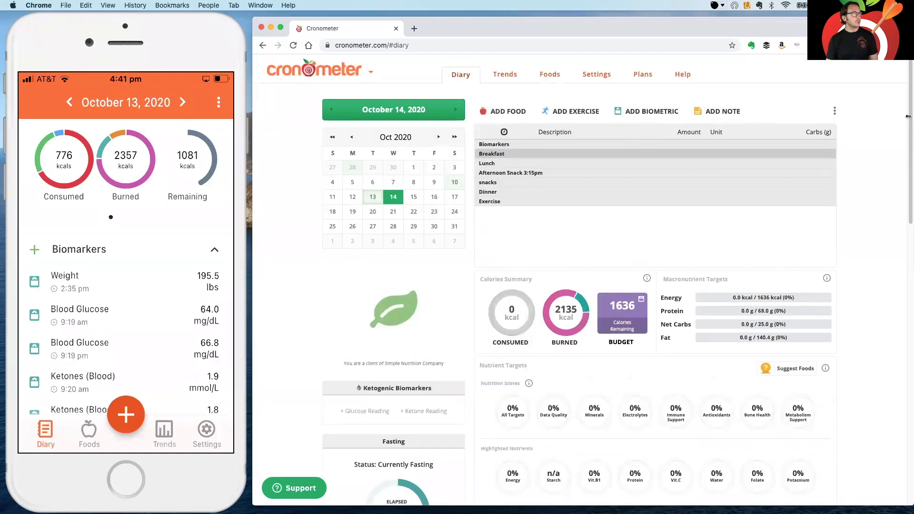
# Copy the whole previous day into October 14 and set the first Breakfast Bacon, Pork entry to 1 slice.
pyautogui.click(834, 111)
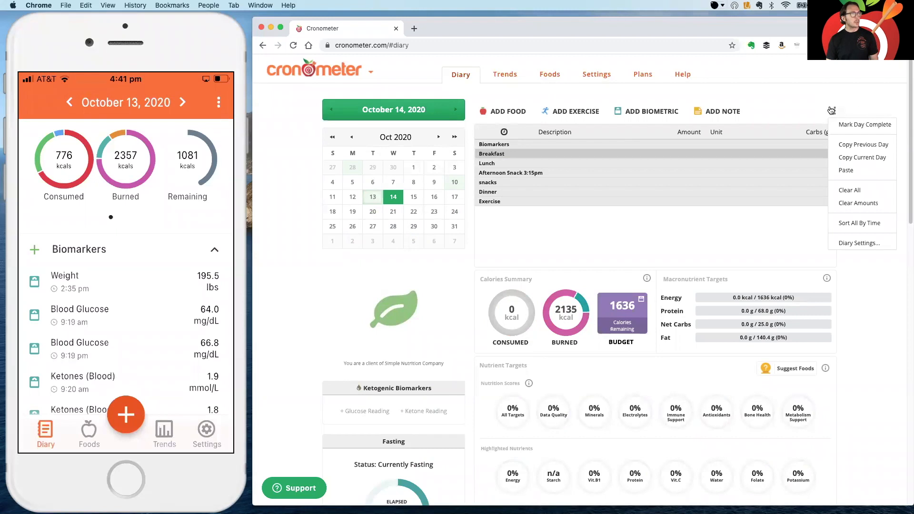
pyautogui.click(862, 145)
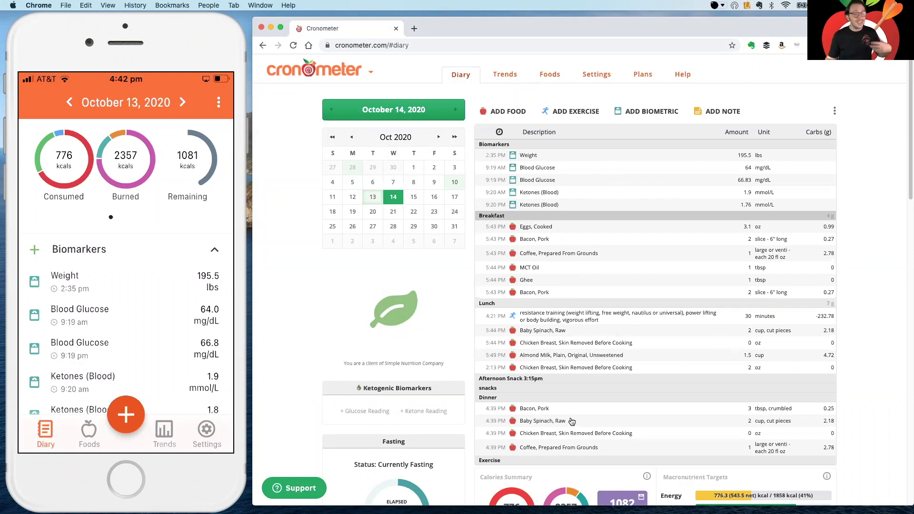
pyautogui.click(746, 242)
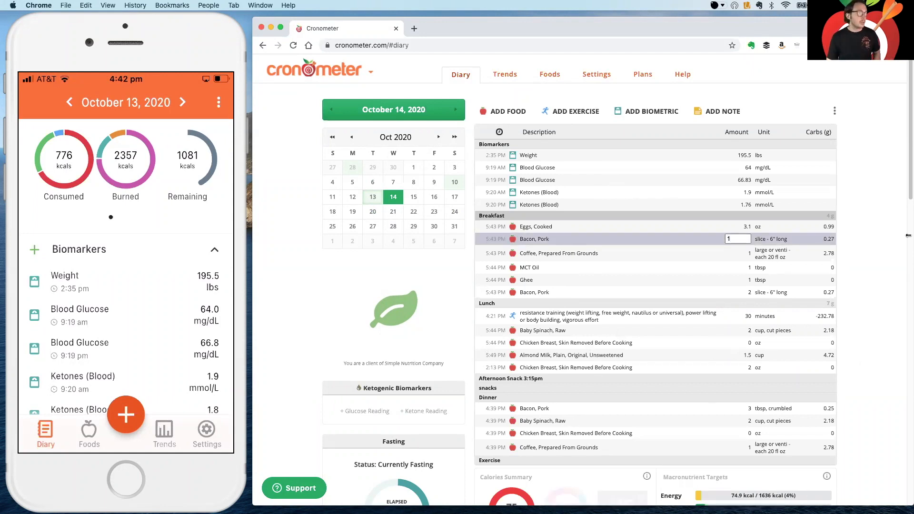
pyautogui.scroll(-10, 882, 241)
pyautogui.scroll(10, 884, 232)
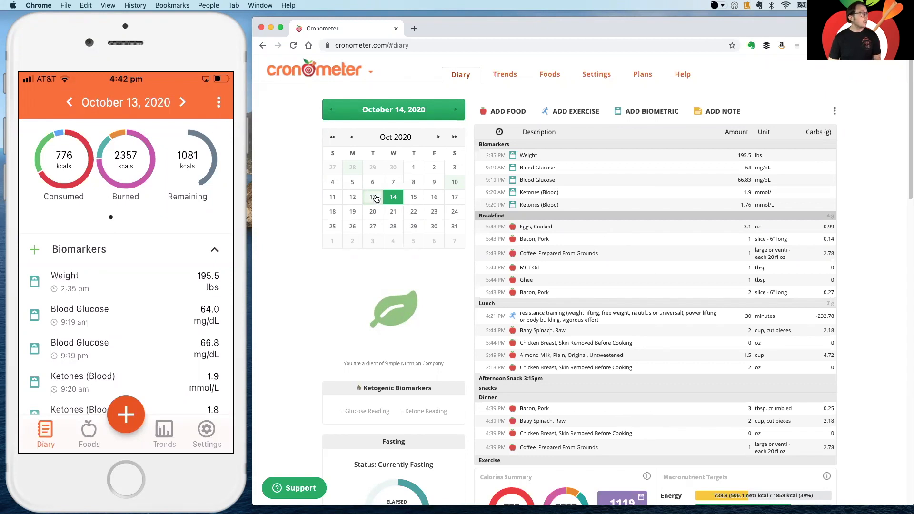
# Copy the whole October 14 diary day and paste it into the October 4 diary.
pyautogui.click(834, 111)
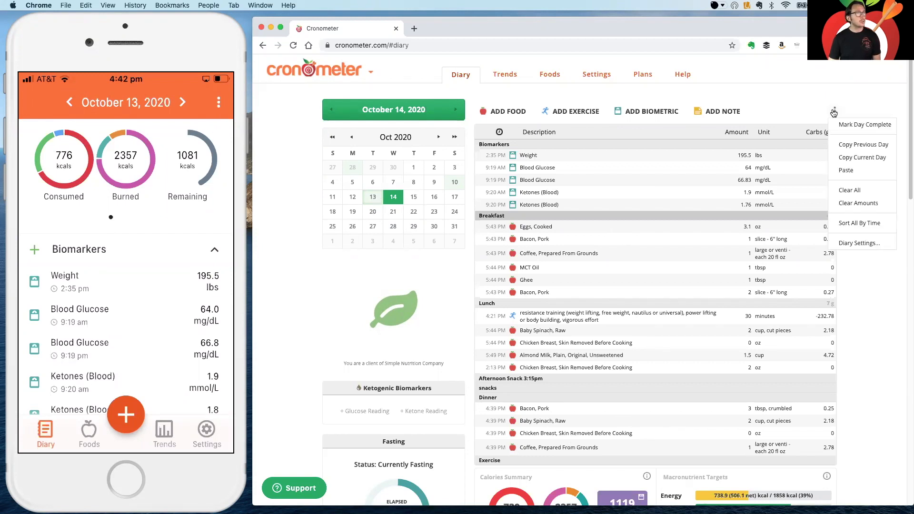
pyautogui.click(861, 158)
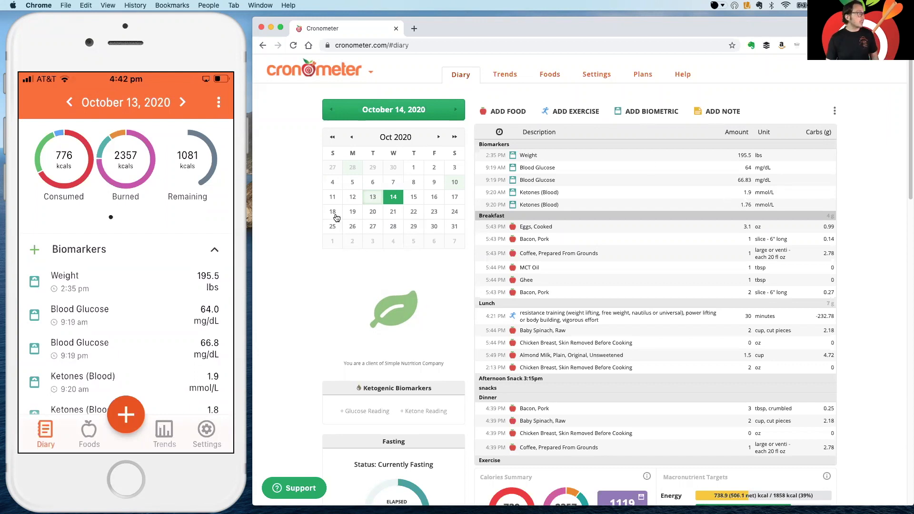
pyautogui.click(333, 182)
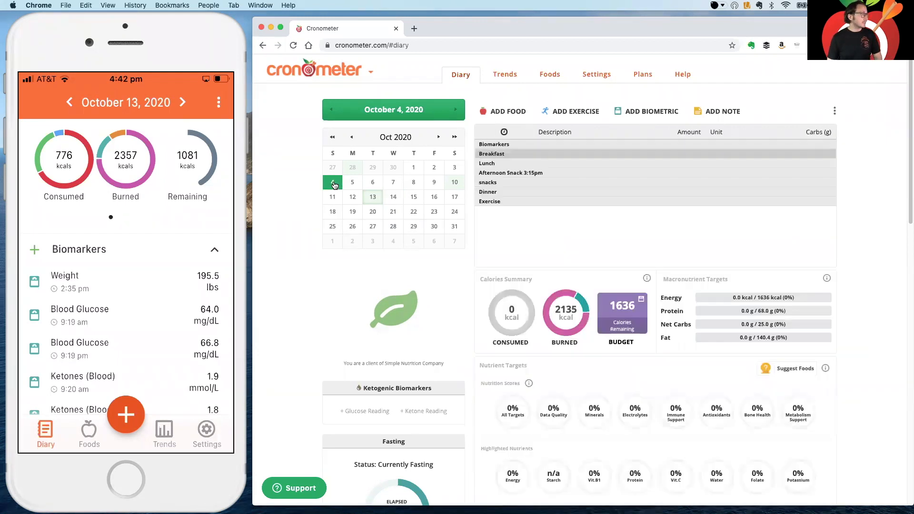
pyautogui.click(835, 111)
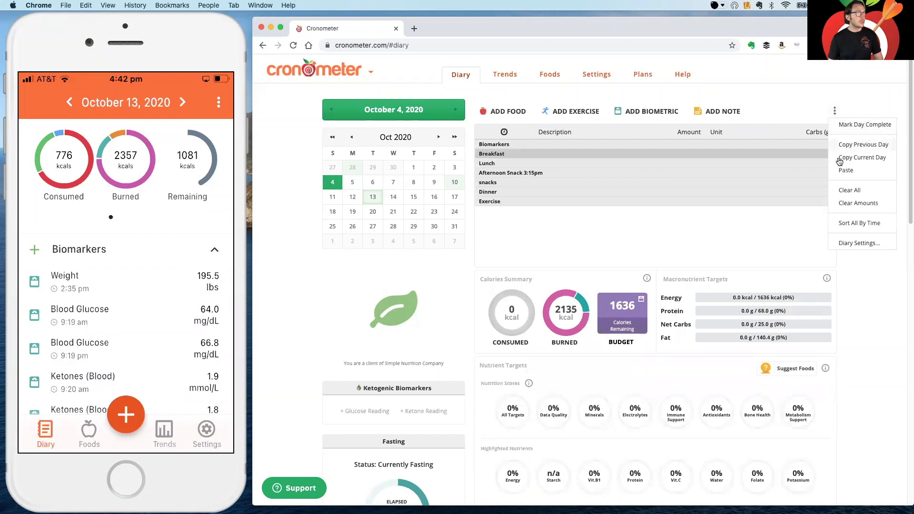
pyautogui.click(845, 171)
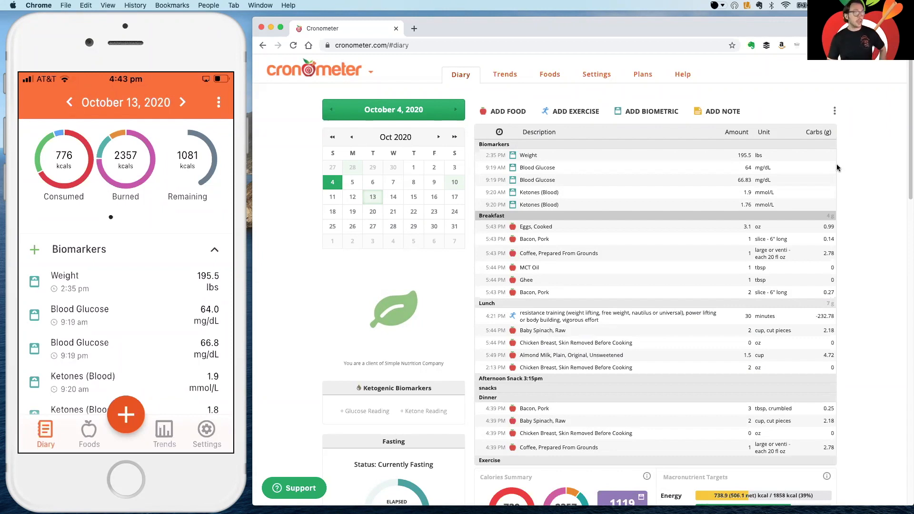
pyautogui.click(834, 114)
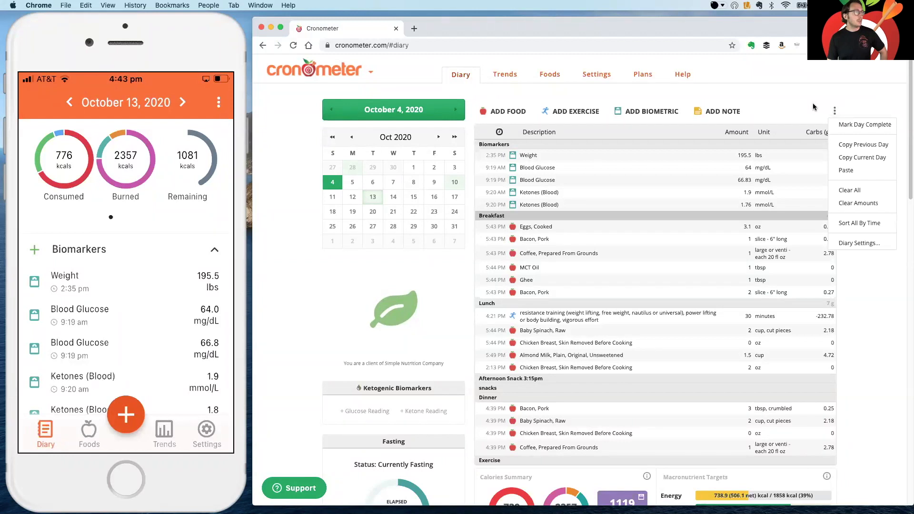
pyautogui.click(813, 103)
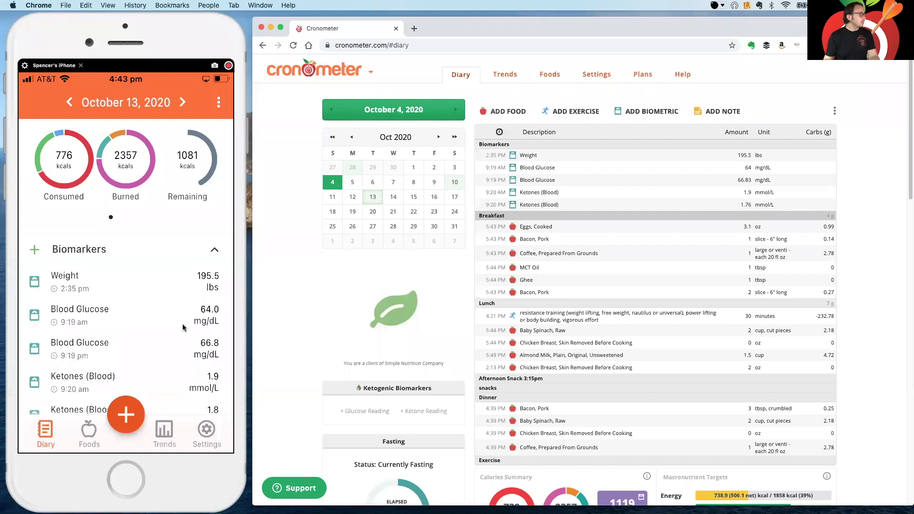
# Look through the phone diary's day options for October 13 and enter Multi-Select mode.
pyautogui.scroll(-10, 182, 324)
pyautogui.scroll(15, 182, 324)
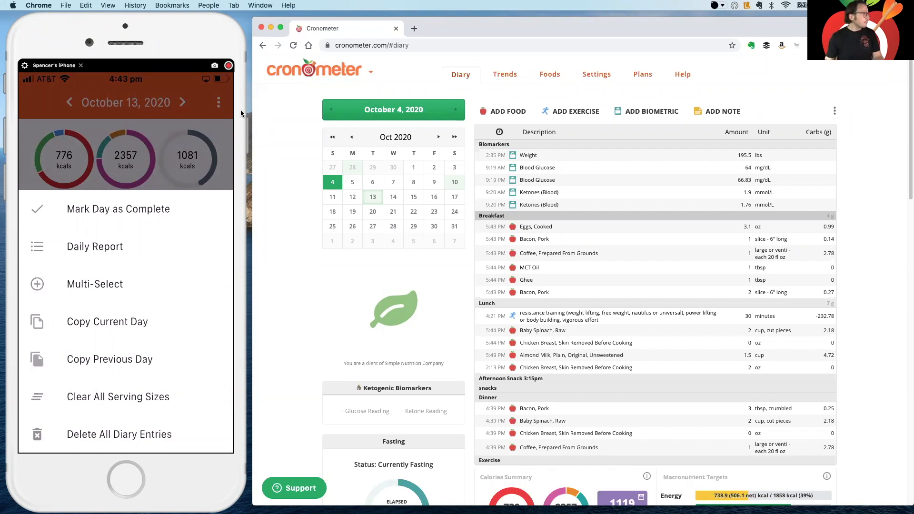
pyautogui.click(150, 363)
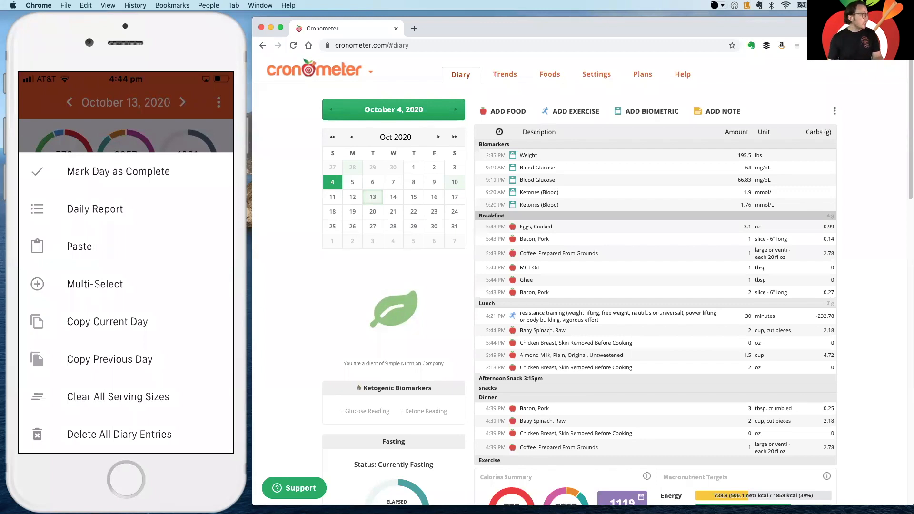
pyautogui.click(129, 300)
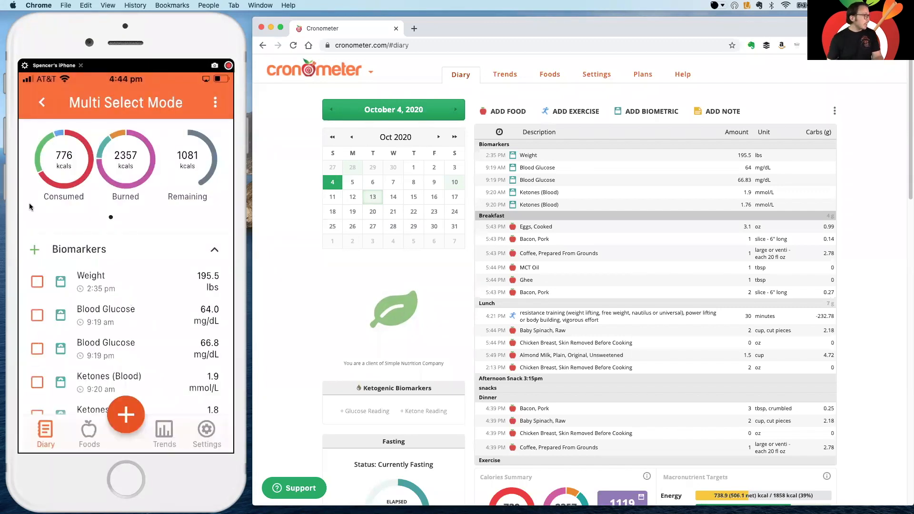
pyautogui.scroll(-10, 136, 304)
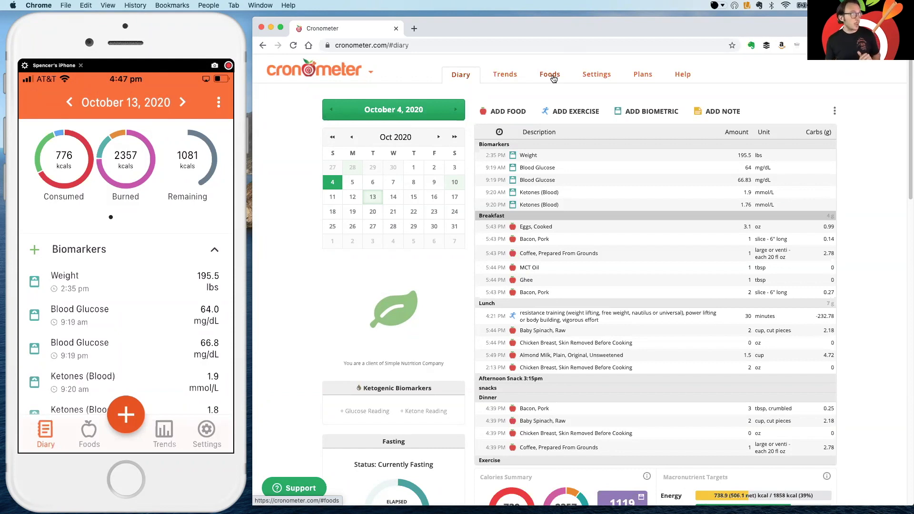
# Start a new custom food and examine its naming, serving size and nutrient fields.
pyautogui.click(554, 78)
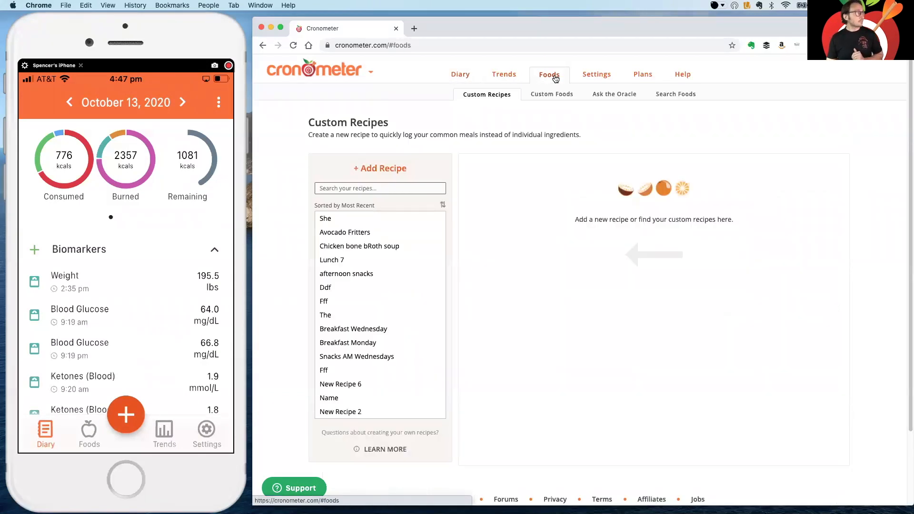
pyautogui.click(549, 94)
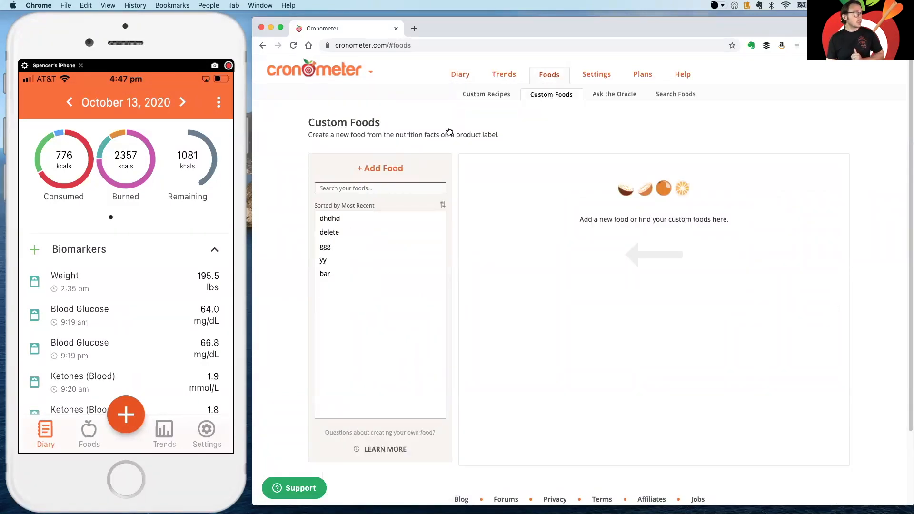
pyautogui.click(387, 167)
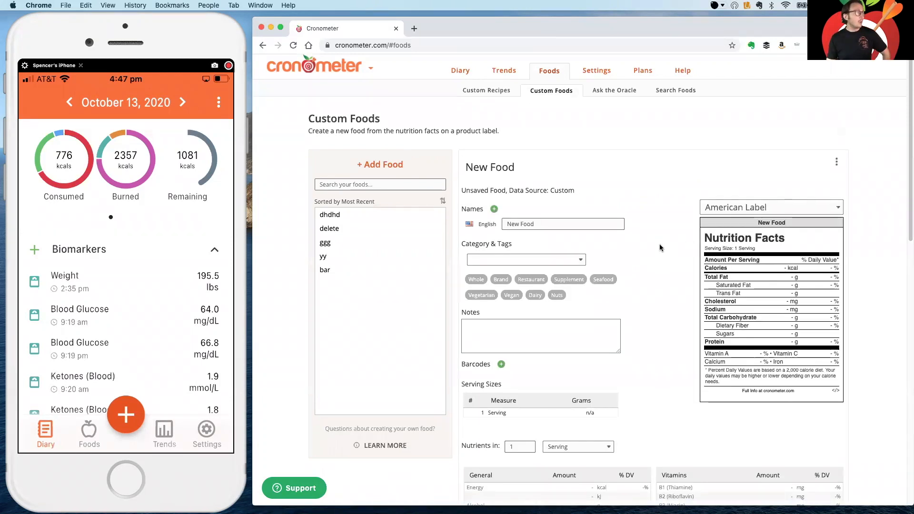
pyautogui.scroll(-3, 659, 243)
pyautogui.scroll(-3, 664, 242)
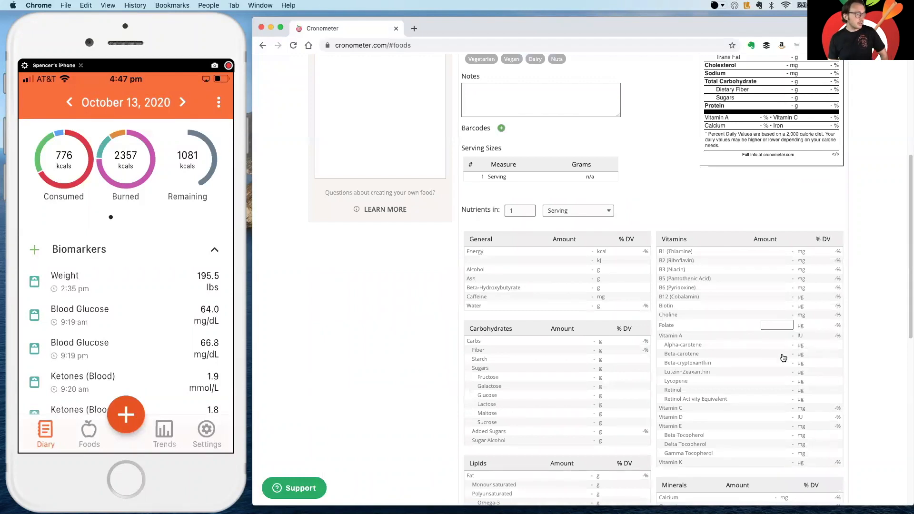
pyautogui.click(775, 380)
pyautogui.scroll(6, 676, 330)
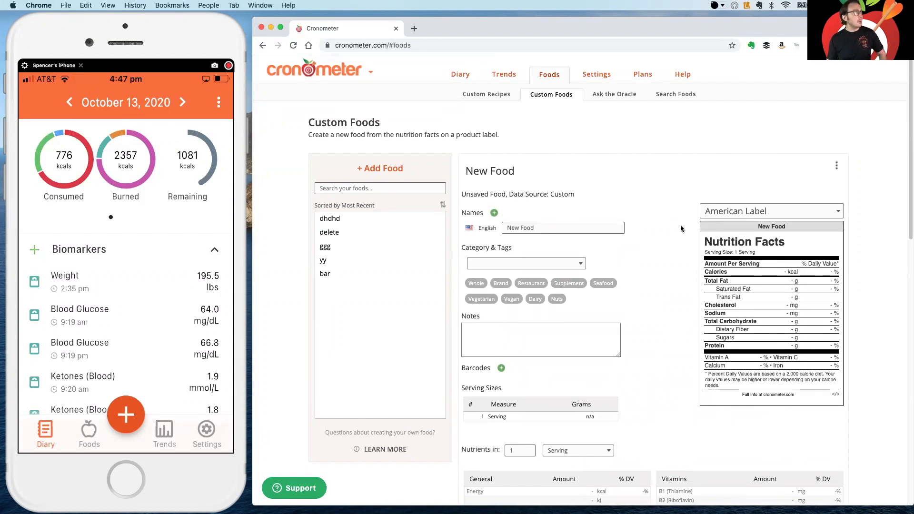
# Start a new custom recipe and look over its name field and the available food categories.
pyautogui.click(485, 97)
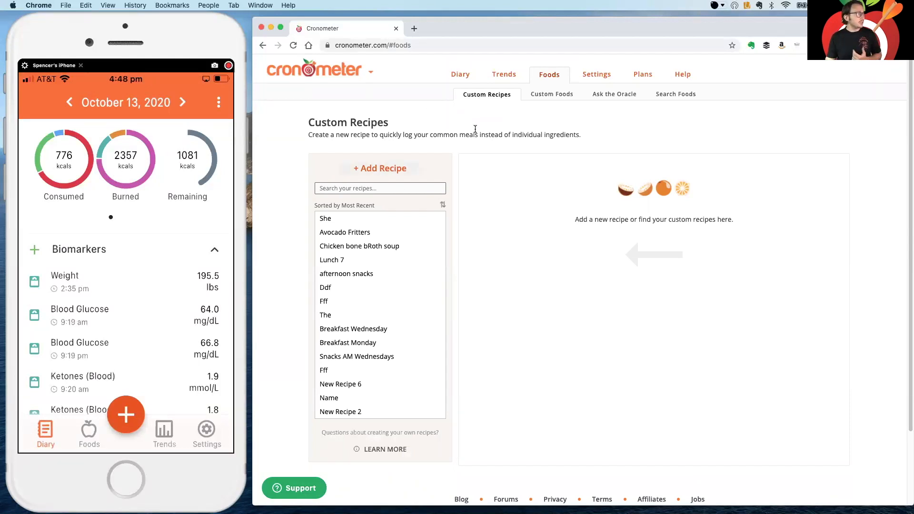
pyautogui.click(396, 172)
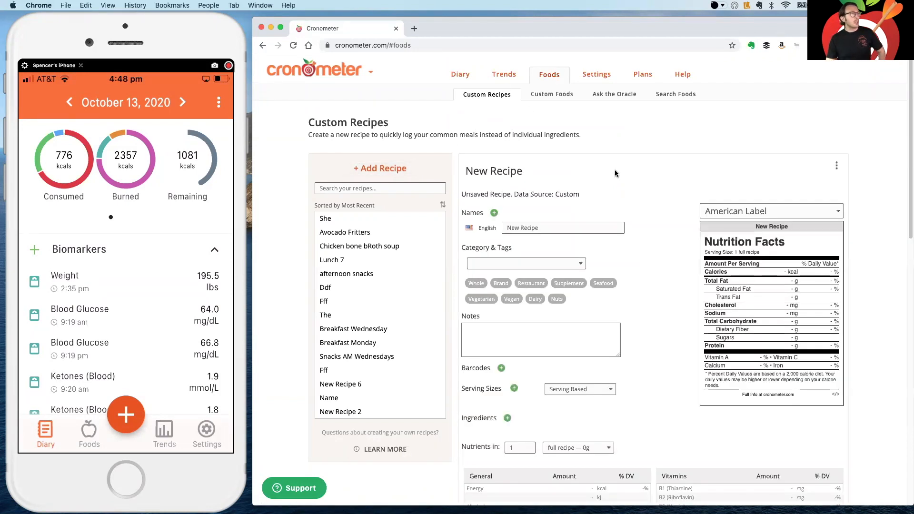
pyautogui.click(545, 227)
pyautogui.moveTo(545, 227); pyautogui.dragTo(473, 232)
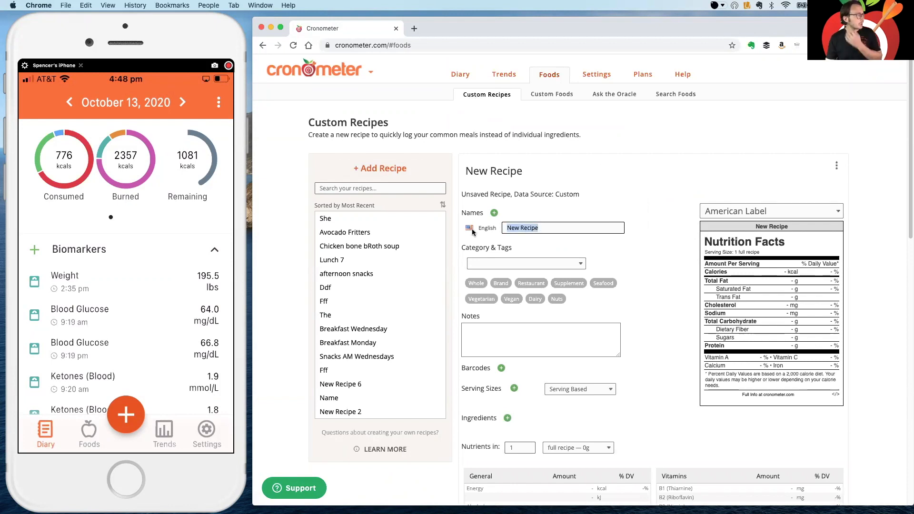
pyautogui.click(573, 266)
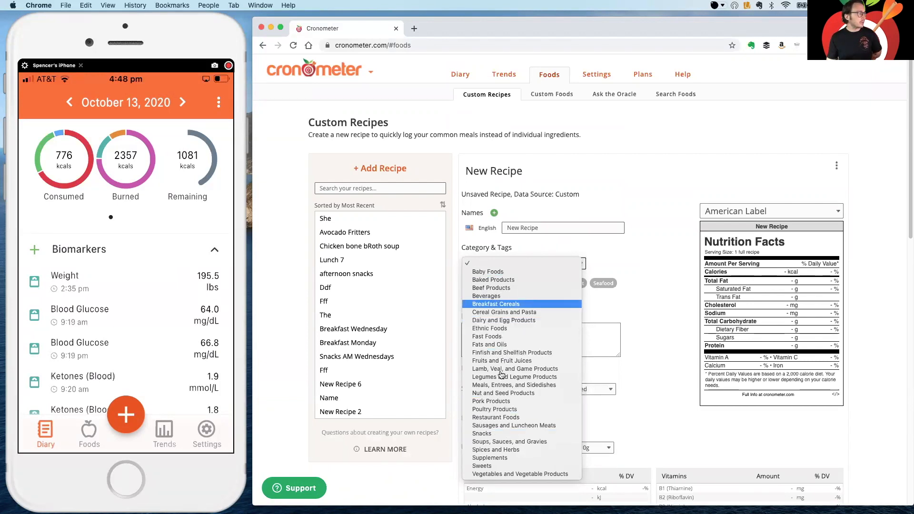
pyautogui.click(590, 293)
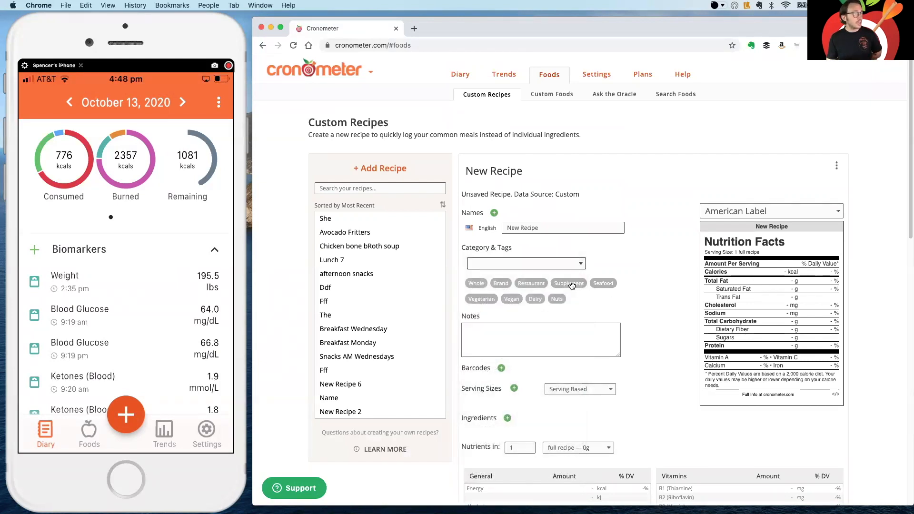
# Try the Restaurant, Vegetarian and Vegan tags on the new recipe and clear them again.
pyautogui.click(524, 287)
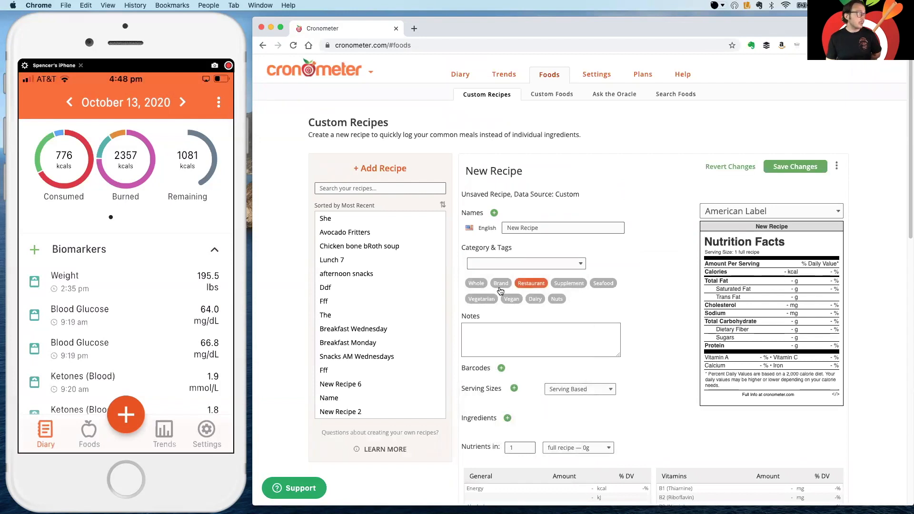
pyautogui.click(488, 301)
pyautogui.click(514, 302)
pyautogui.click(510, 302)
pyautogui.click(493, 301)
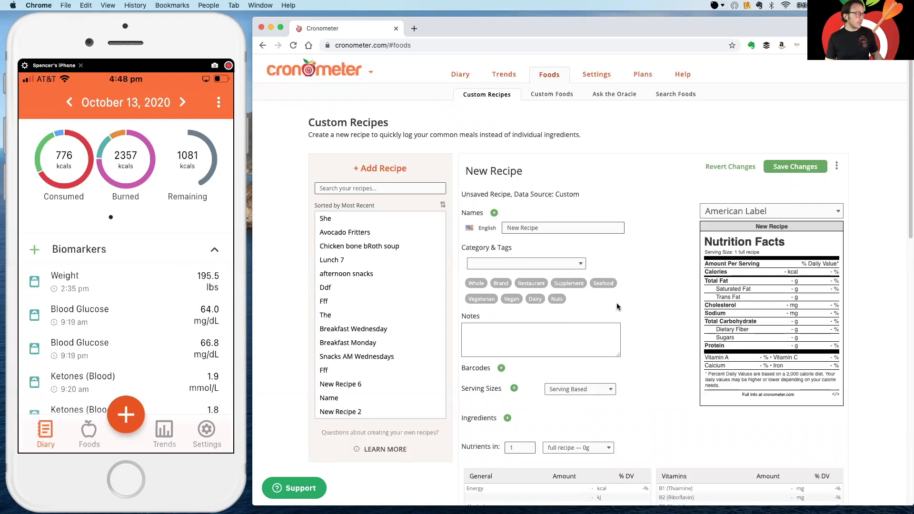
# Look at the recipe's notes field, then add an empty barcode entry and remove it.
pyautogui.click(590, 349)
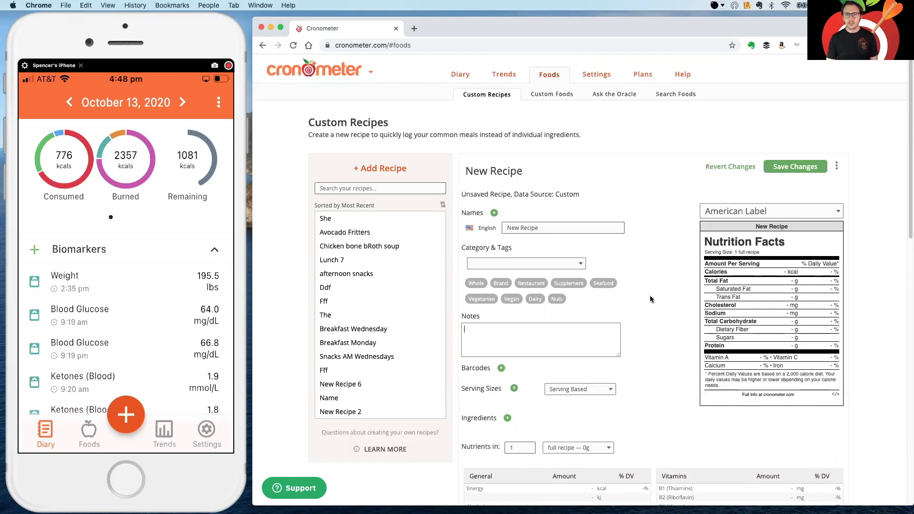
pyautogui.click(502, 369)
pyautogui.click(488, 378)
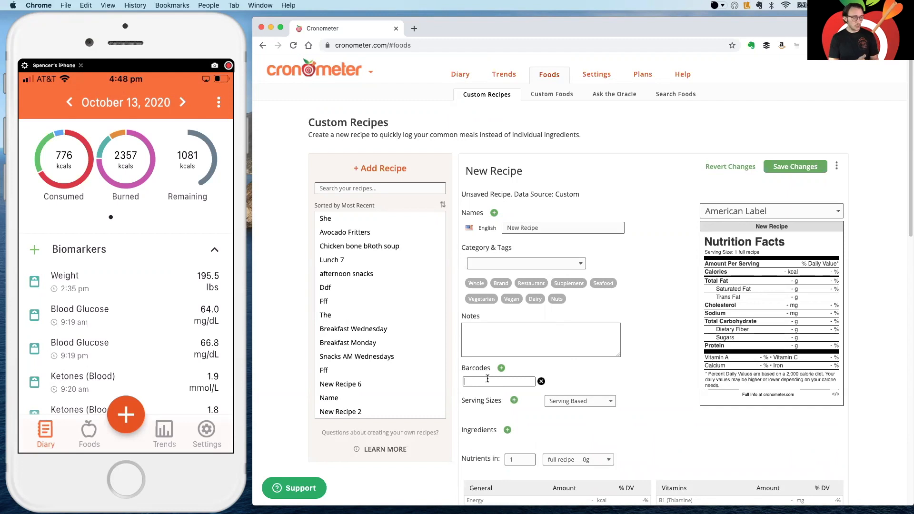
pyautogui.click(542, 381)
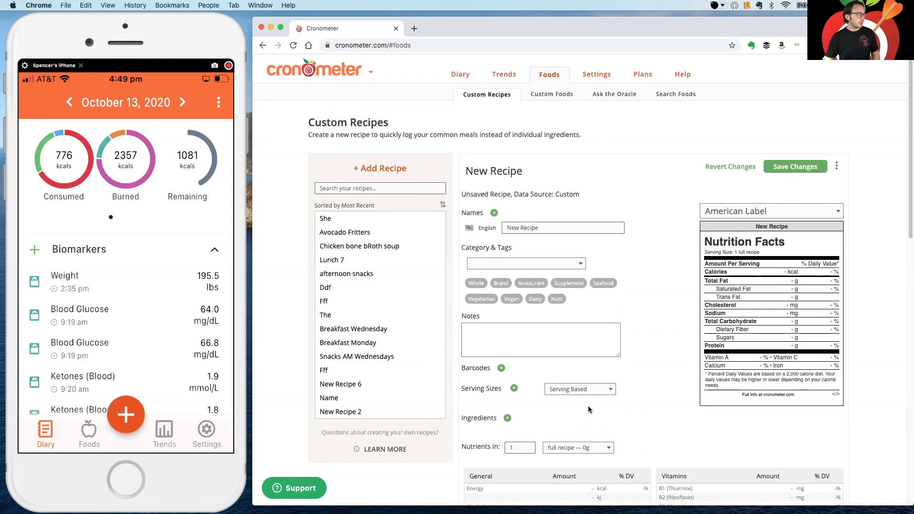
# Add a serving size to the new recipe and set it to 4 servings per recipe.
pyautogui.click(514, 389)
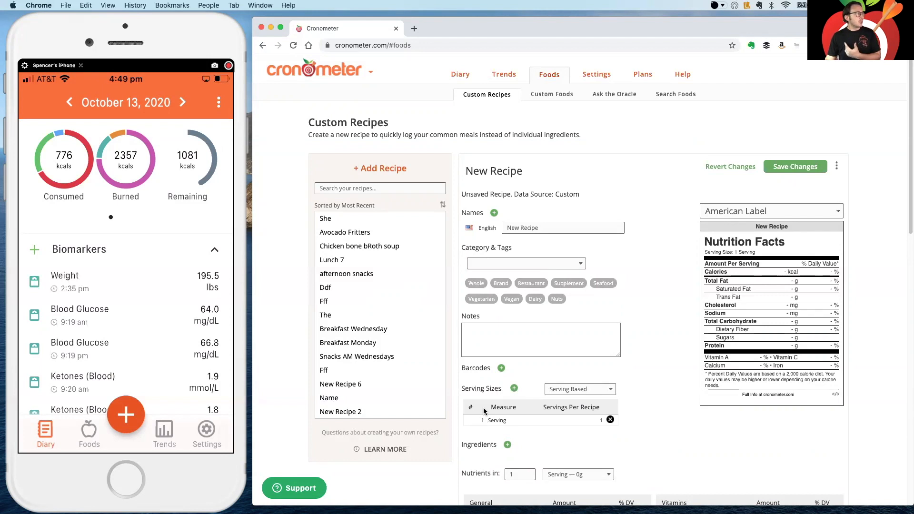
pyautogui.click(586, 422)
pyautogui.write('4')
pyautogui.click(681, 426)
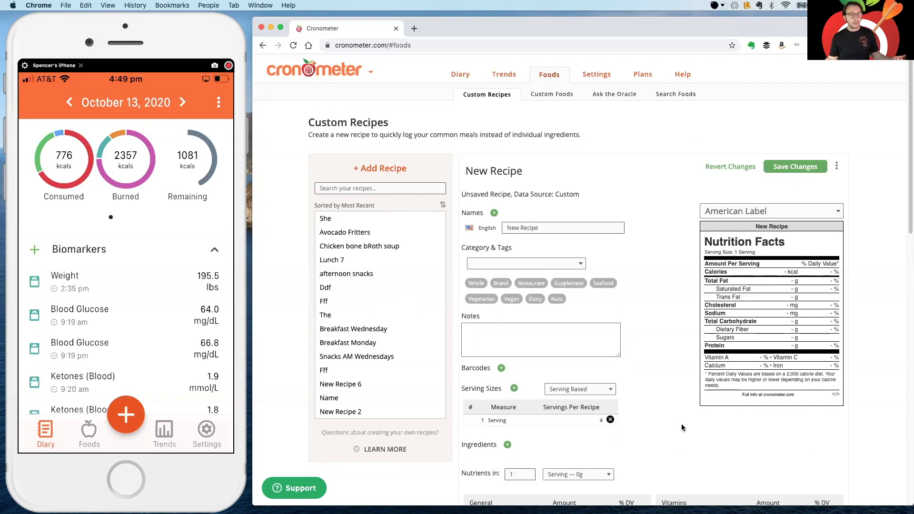
# Add 1 medium hard-boiled whole egg, 1 tbsp MCT Oil and 1 tbsp salted butter as the recipe's ingredients.
pyautogui.scroll(-2, 678, 421)
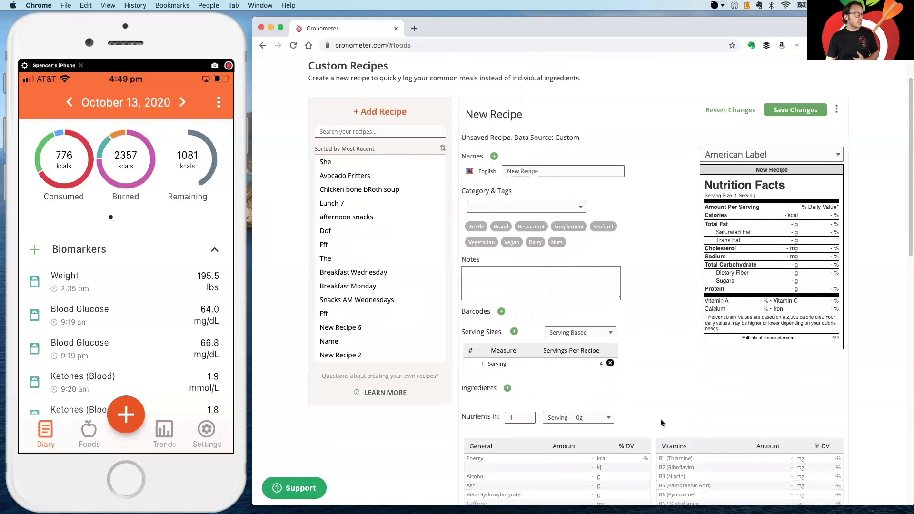
pyautogui.click(508, 388)
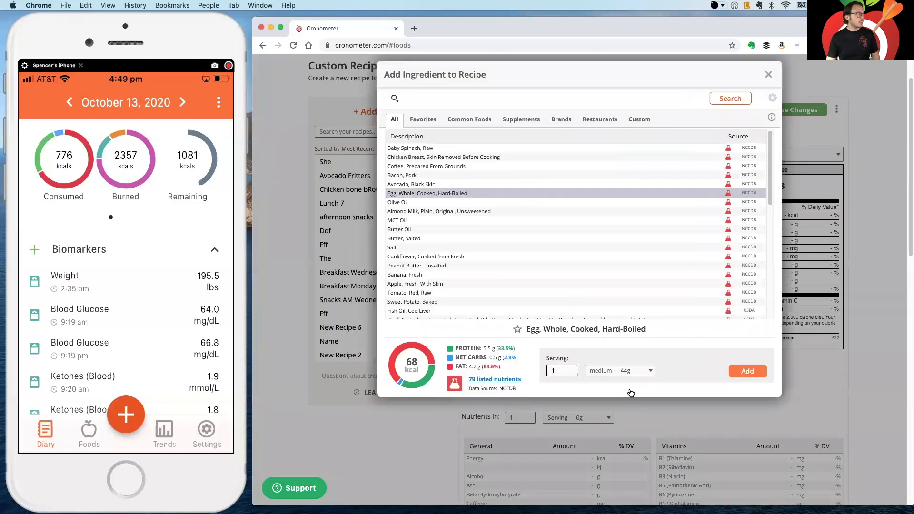
pyautogui.press('Return')
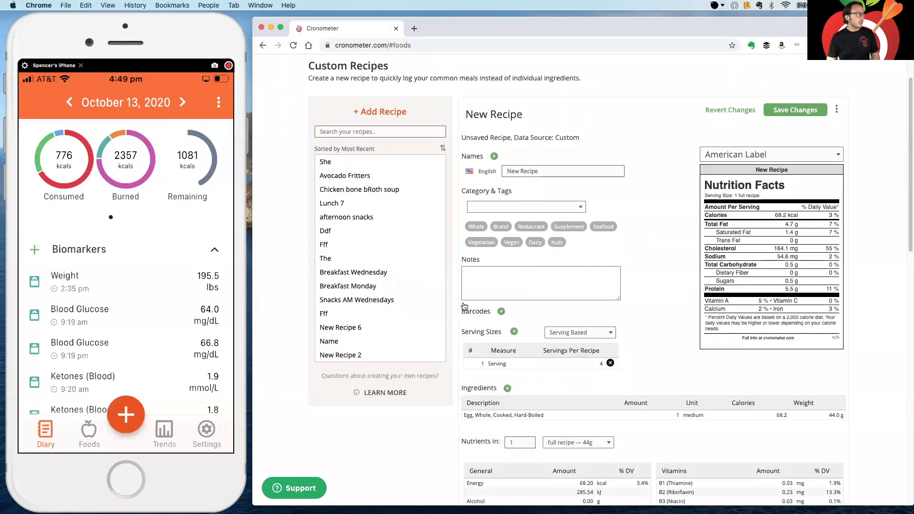
pyautogui.click(507, 390)
pyautogui.click(428, 220)
pyautogui.click(748, 376)
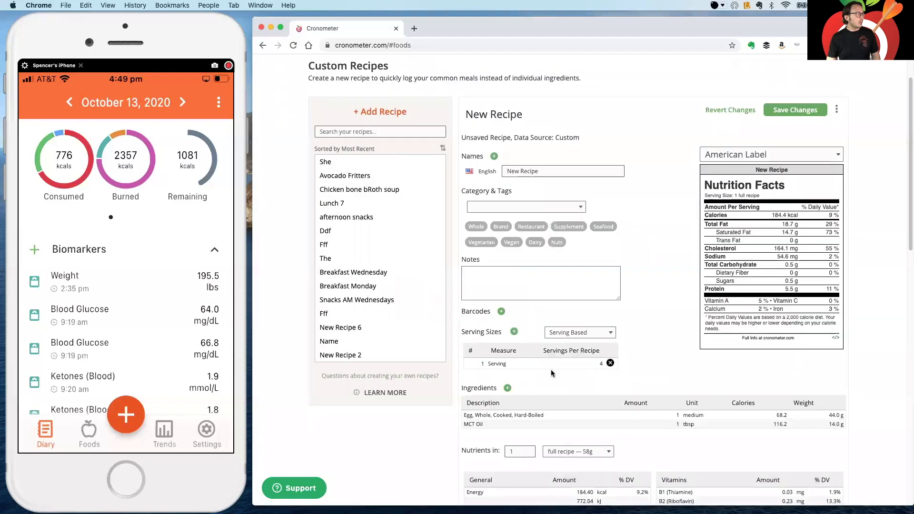
pyautogui.click(507, 389)
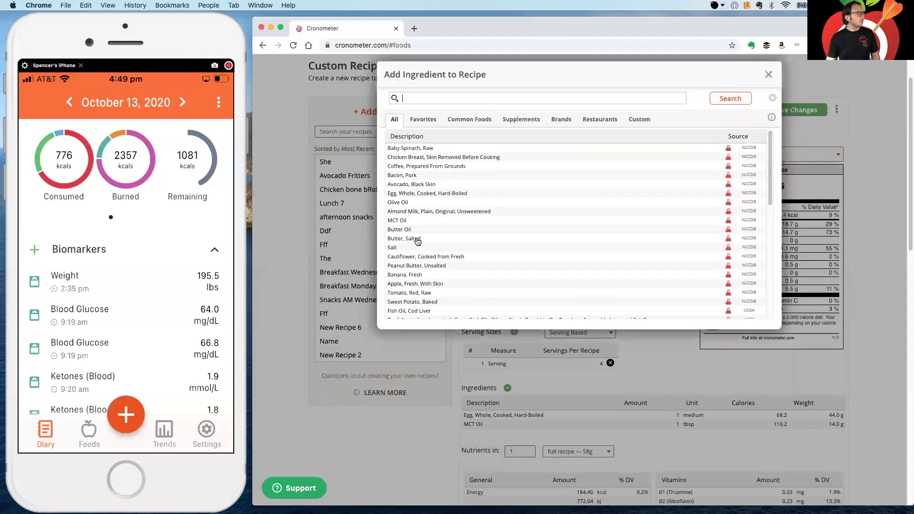
pyautogui.click(419, 239)
pyautogui.click(746, 380)
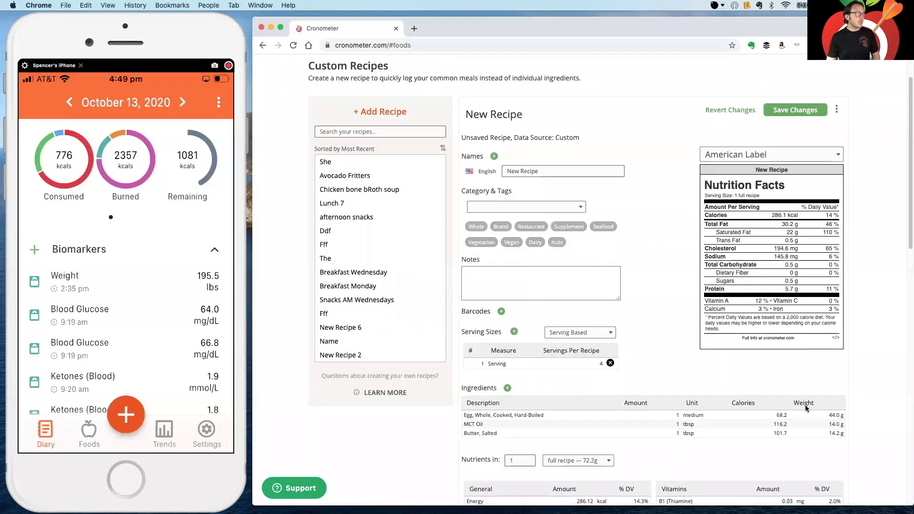
pyautogui.scroll(-2, 800, 402)
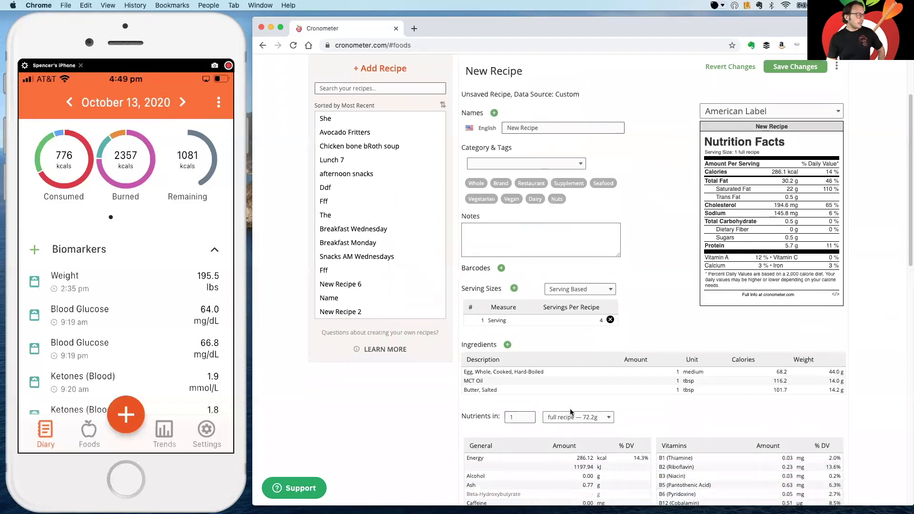
# Show the new recipe's nutrients for 1 Serving instead of the full recipe and review the nutrient breakdown and nutrition label.
pyautogui.scroll(-8, 680, 403)
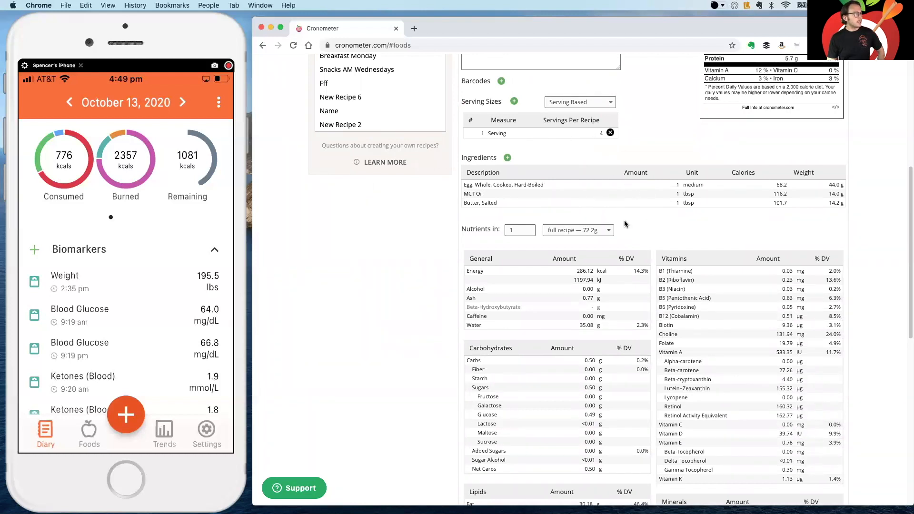
pyautogui.click(609, 231)
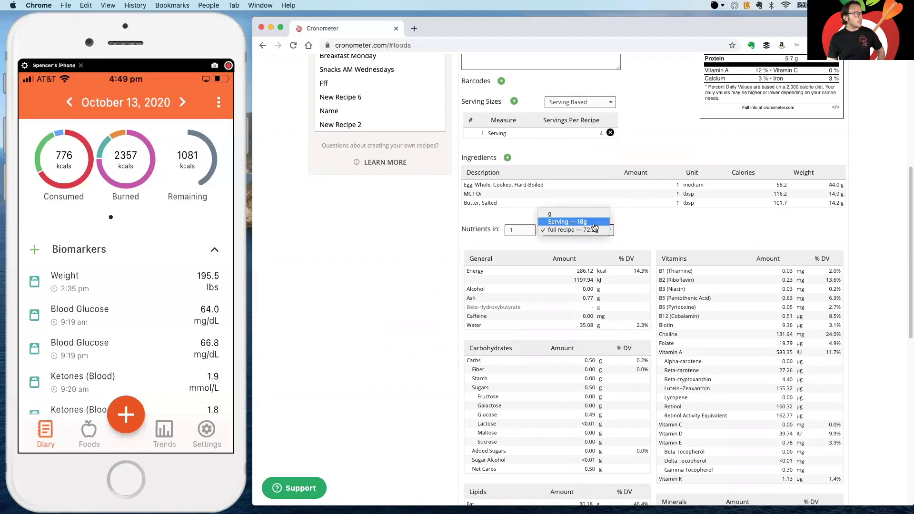
pyautogui.click(594, 223)
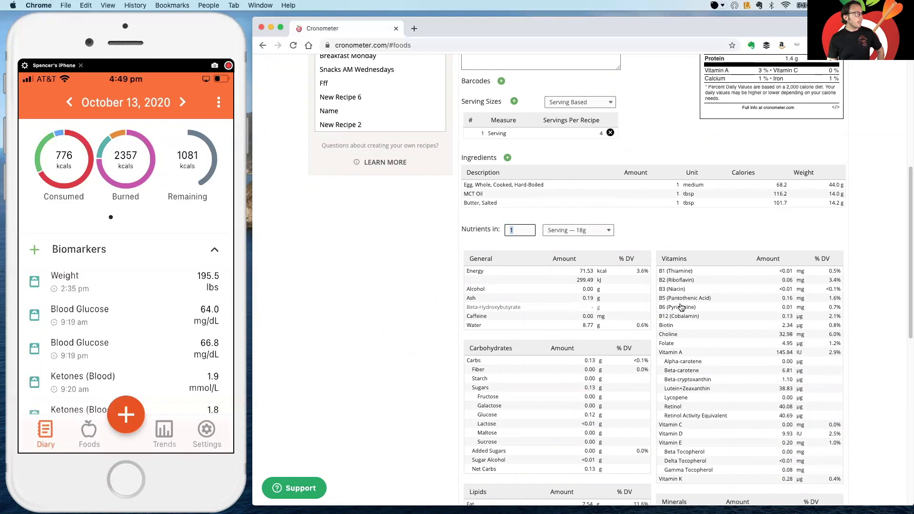
pyautogui.scroll(-3, 676, 312)
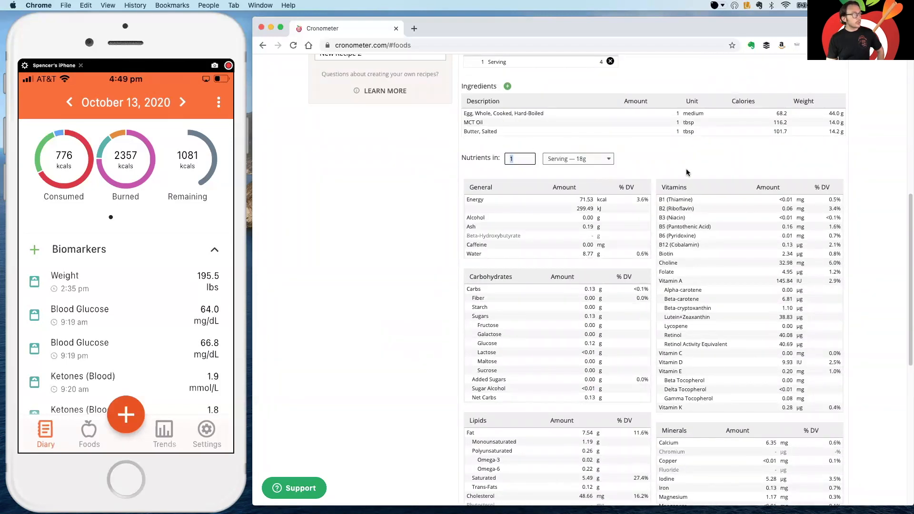
pyautogui.scroll(3, 687, 172)
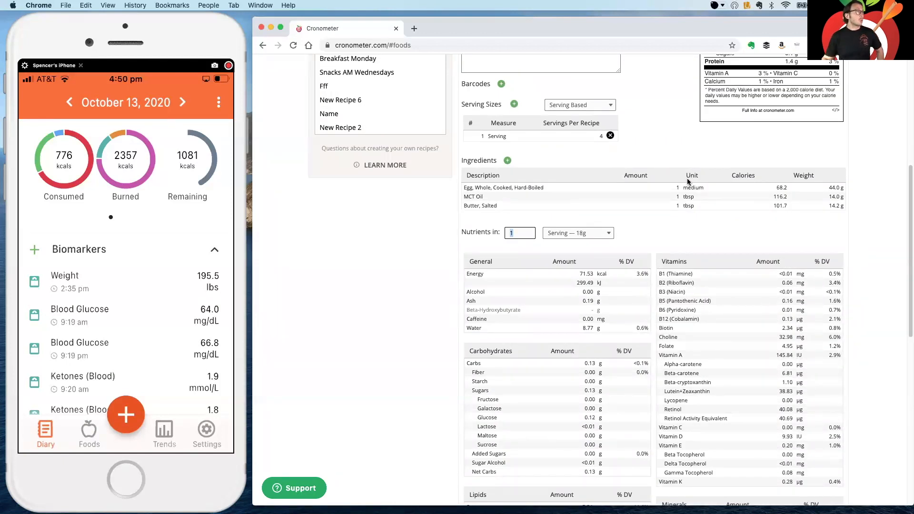
pyautogui.scroll(4, 746, 212)
pyautogui.scroll(3, 702, 238)
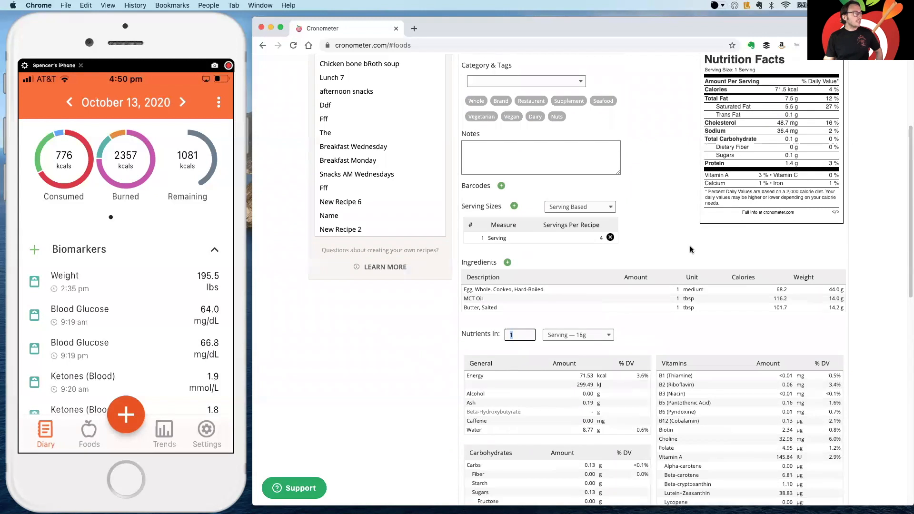
pyautogui.scroll(-4, 690, 246)
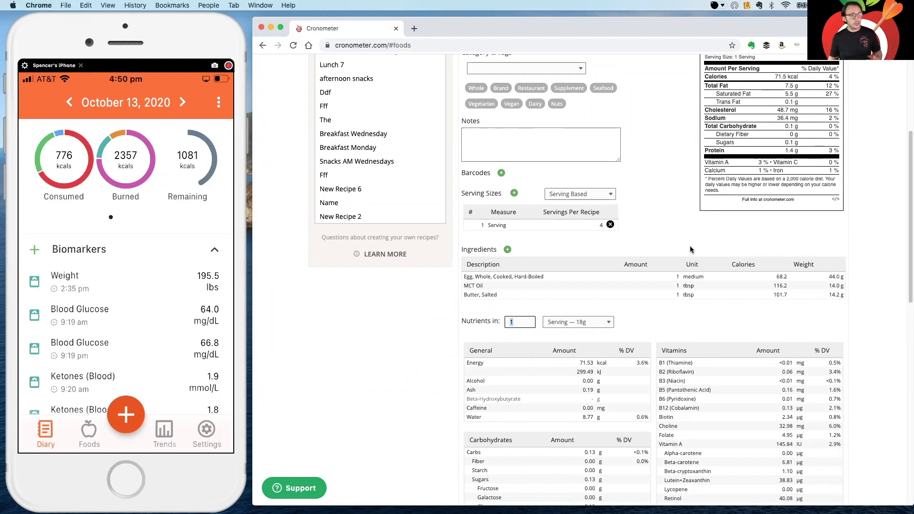
# Browse the custom recipes and all foods available as ingredients for the new recipe, and close the list without adding any.
pyautogui.scroll(5, 695, 247)
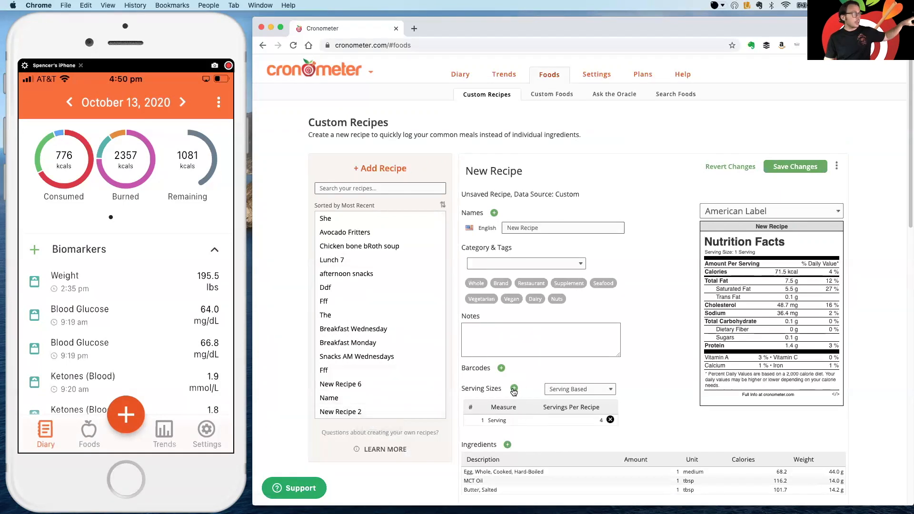
pyautogui.click(508, 444)
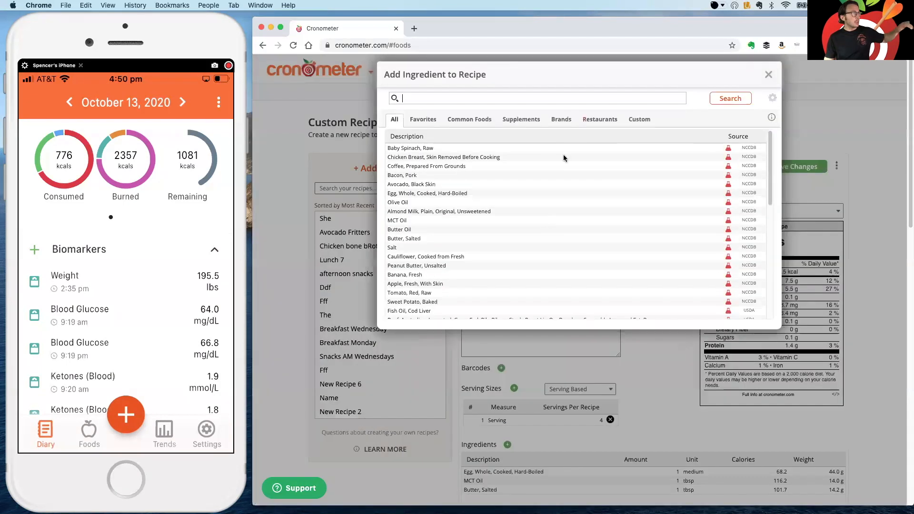
pyautogui.click(629, 124)
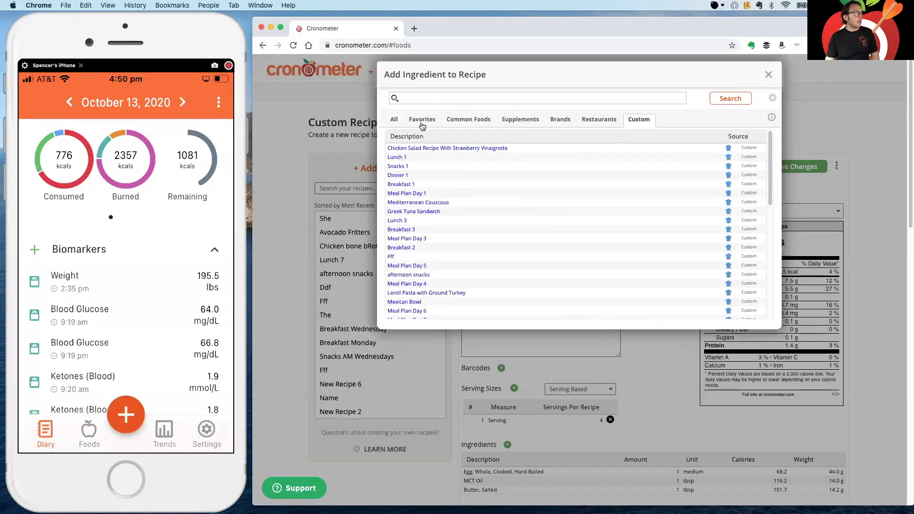
pyautogui.click(396, 121)
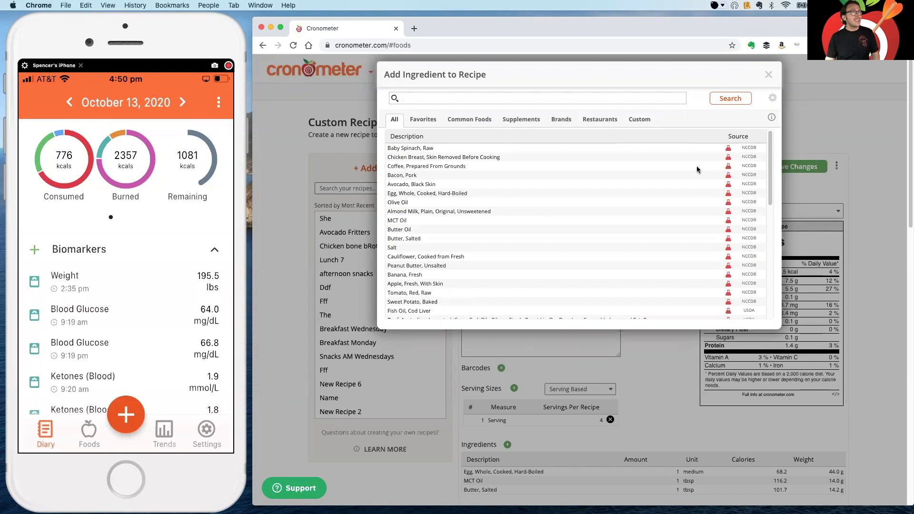
pyautogui.click(770, 75)
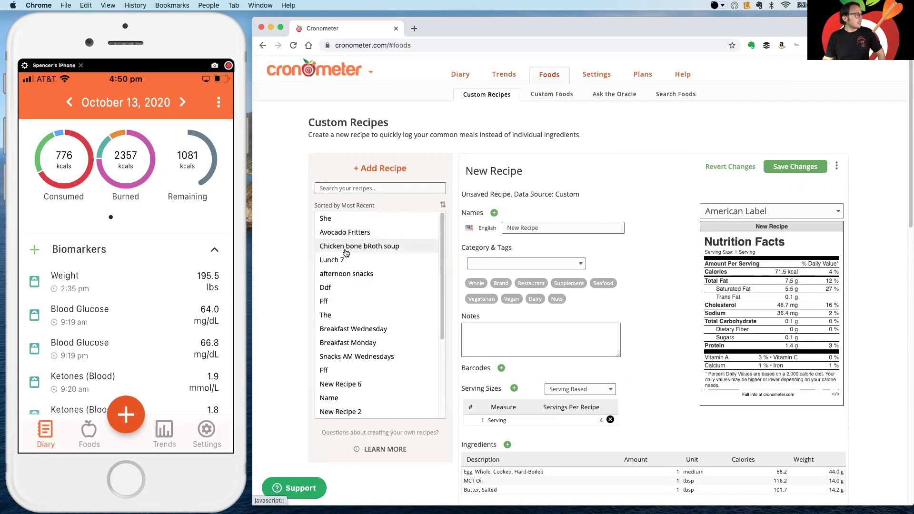
# Open the Lunch 7 recipe, discarding the unsaved new recipe, and review its serving sizes and ingredients.
pyautogui.click(330, 262)
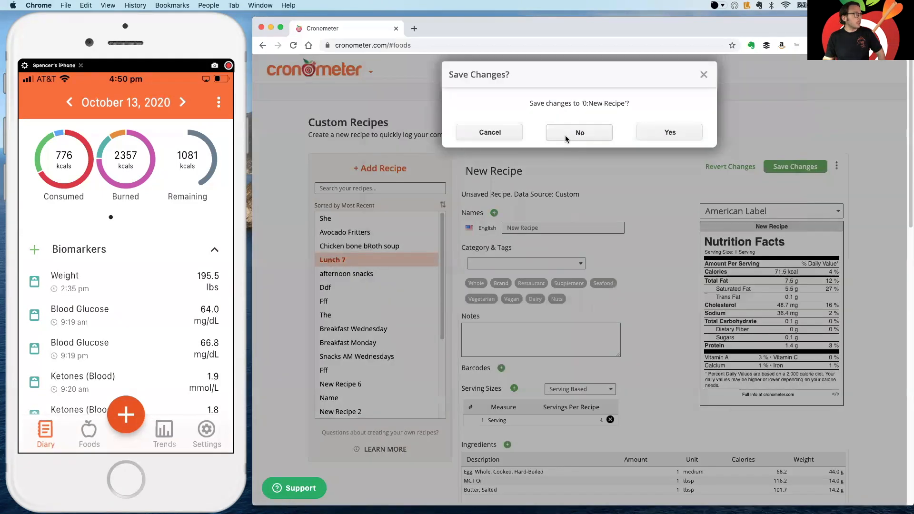
pyautogui.click(565, 135)
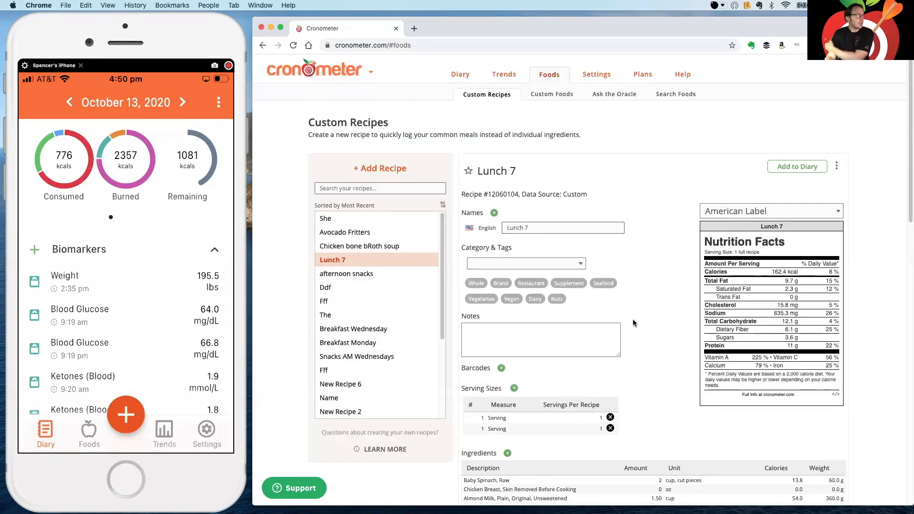
pyautogui.scroll(-2, 635, 318)
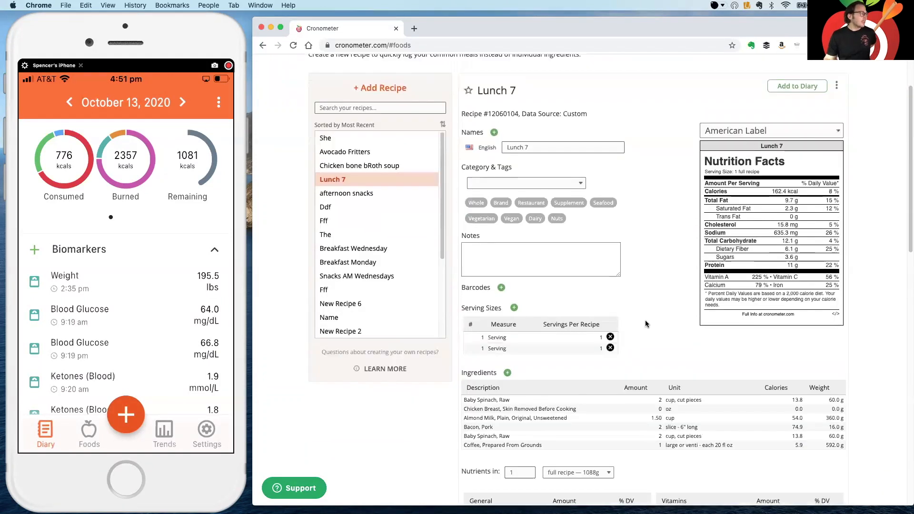
pyautogui.scroll(-4, 638, 314)
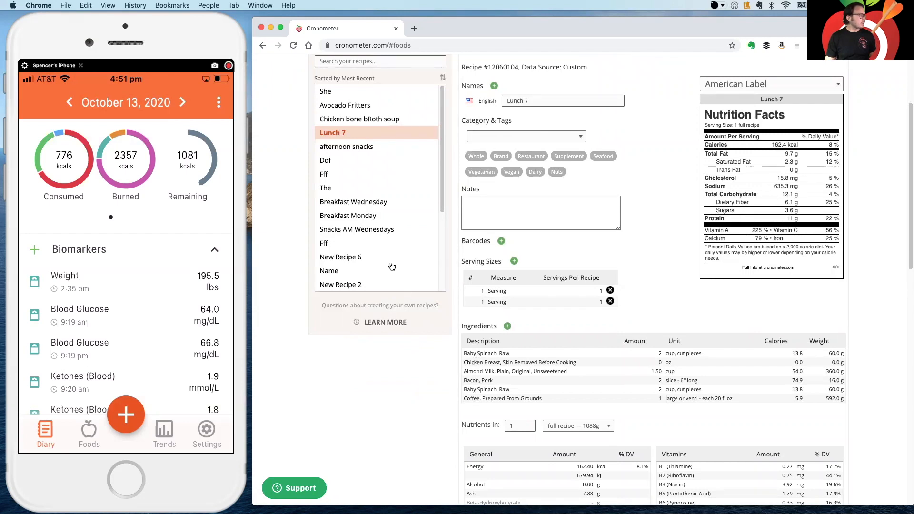
# Open the Lunch 1 recipe from the custom recipes and examine its ingredients and nutrients.
pyautogui.scroll(-5, 366, 232)
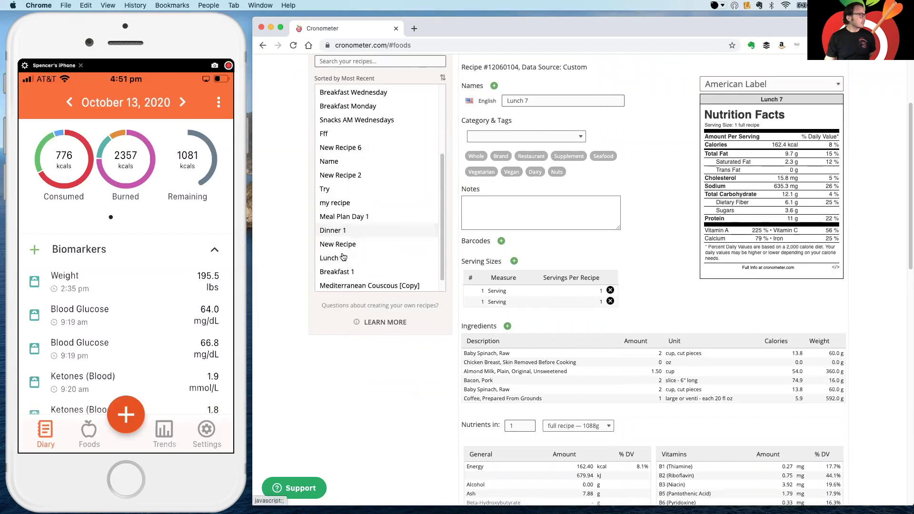
pyautogui.click(408, 258)
pyautogui.scroll(-5, 680, 352)
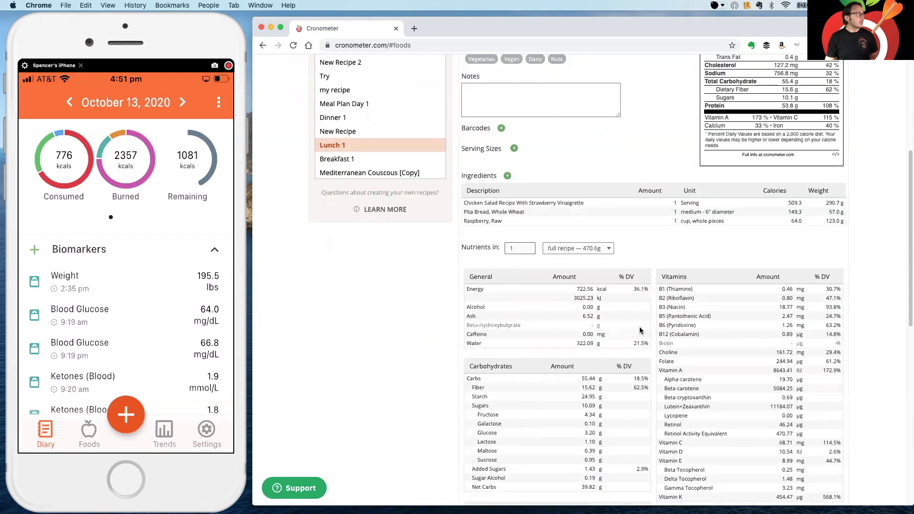
pyautogui.scroll(2, 572, 314)
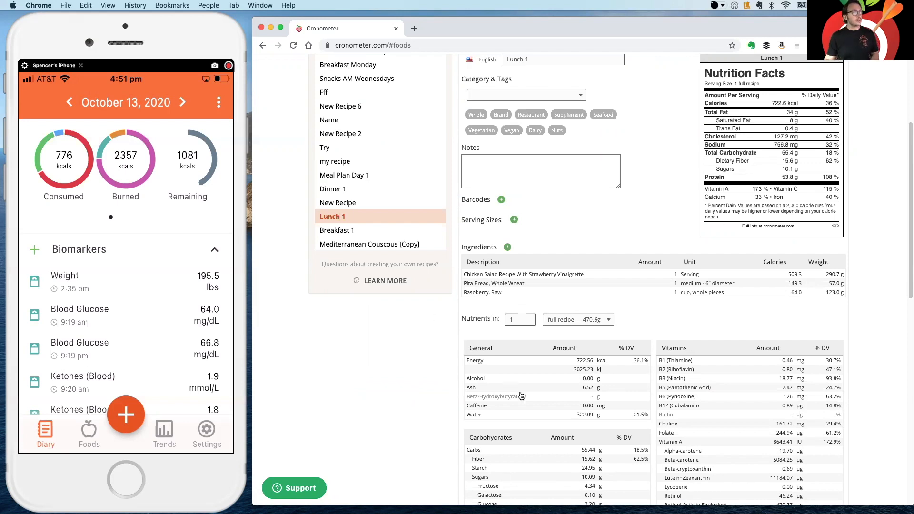
pyautogui.scroll(-1, 602, 314)
pyautogui.scroll(3, 605, 319)
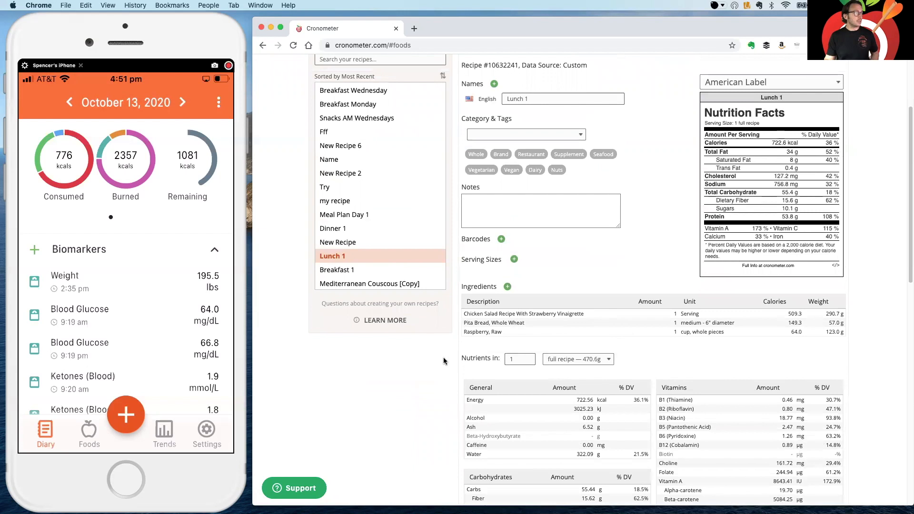
# Open the Meal Plan Day 1 recipe and examine the recipes it uses as ingredients.
pyautogui.scroll(1, 519, 322)
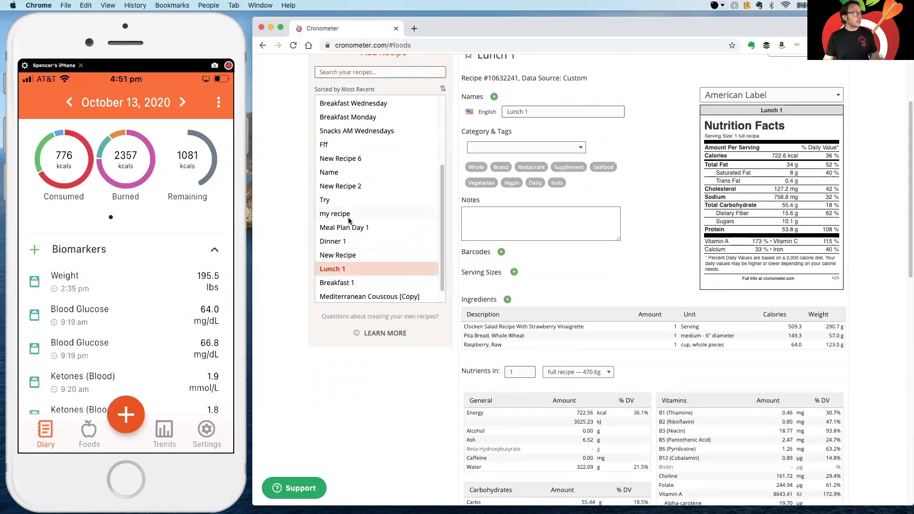
pyautogui.click(338, 229)
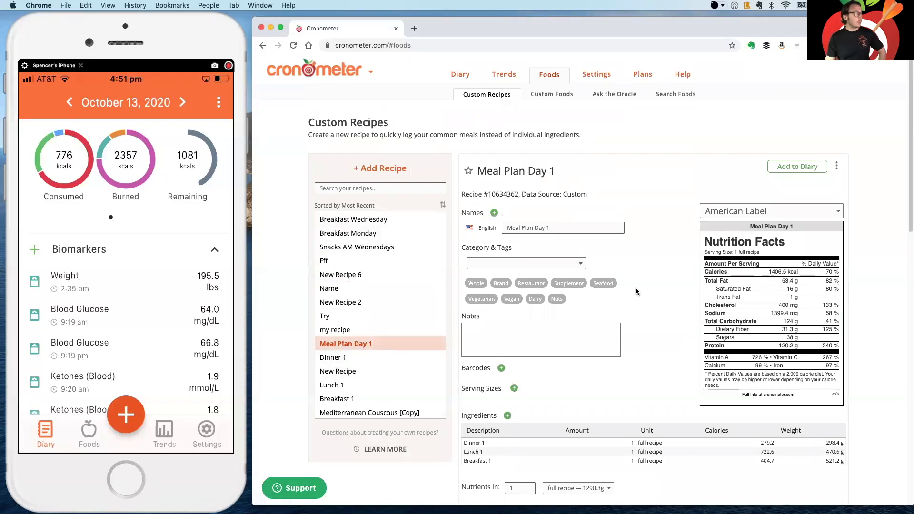
pyautogui.scroll(-2, 670, 295)
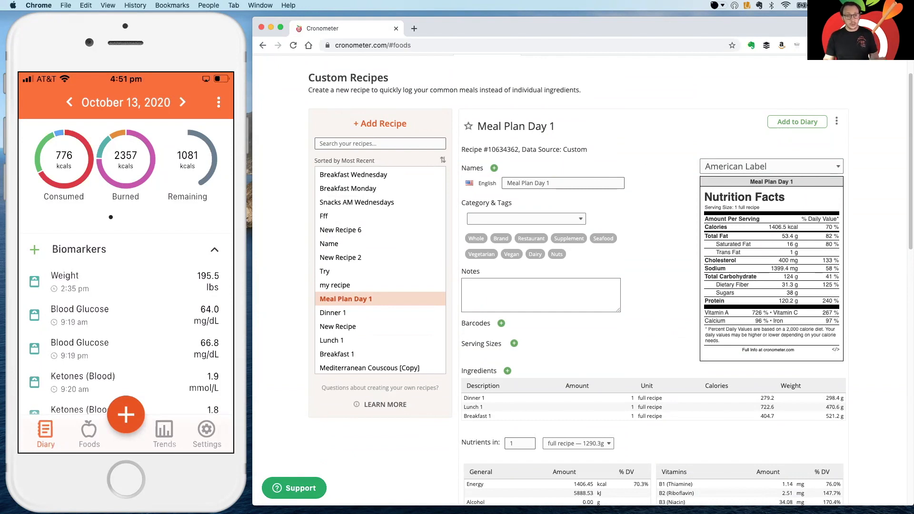
pyautogui.scroll(2, 319, 54)
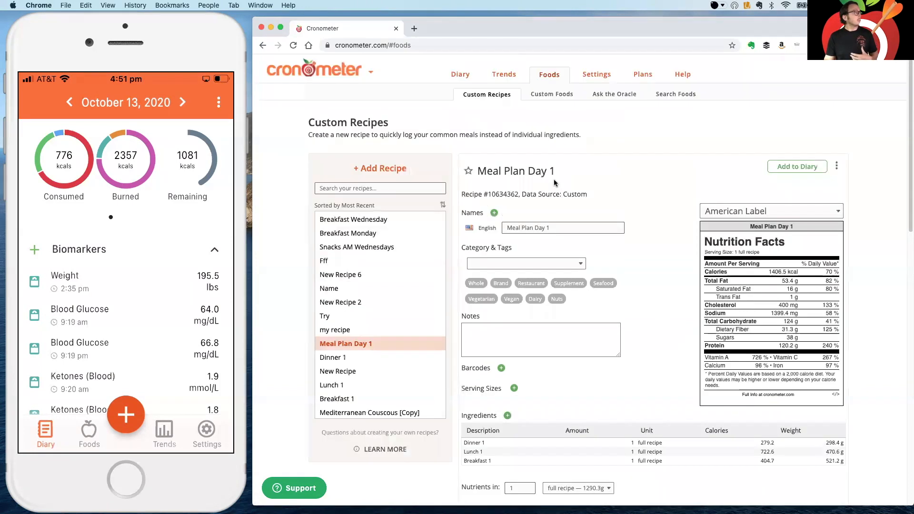
# Add 1 full recipe of Meal Plan Day 1 to the Breakfast group of the October 15, 2020 diary.
pyautogui.click(459, 76)
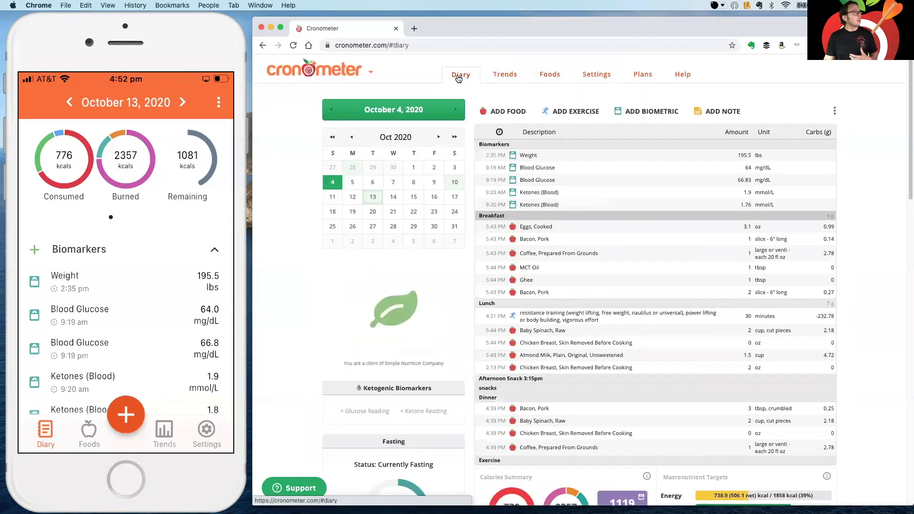
pyautogui.click(391, 186)
pyautogui.click(393, 196)
pyautogui.click(412, 197)
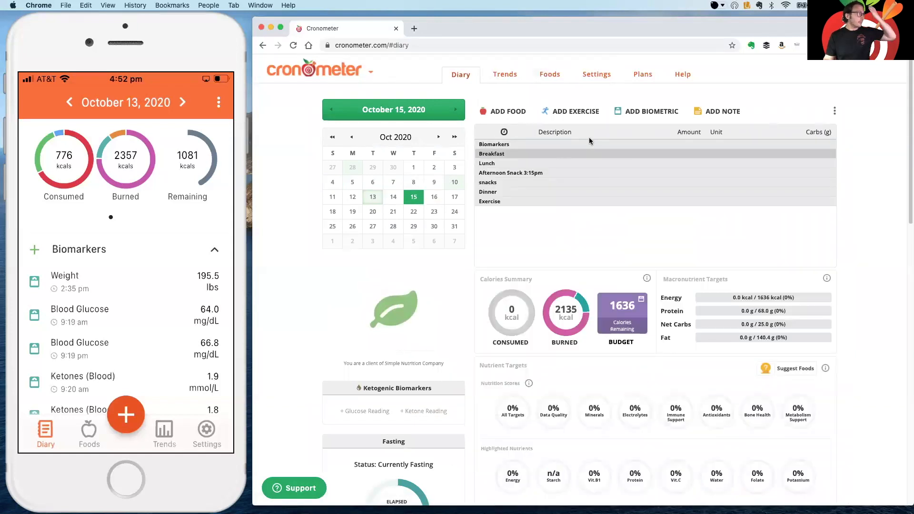
pyautogui.click(518, 112)
pyautogui.write('meal')
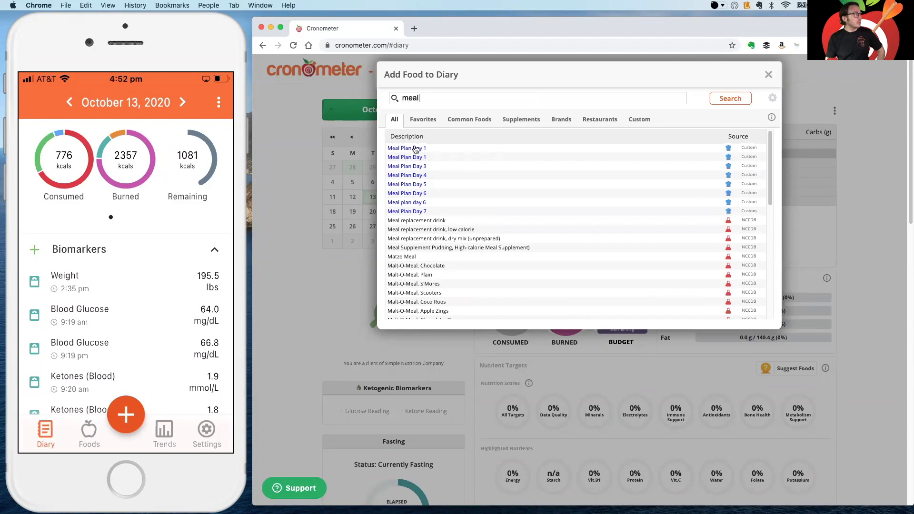
pyautogui.click(415, 149)
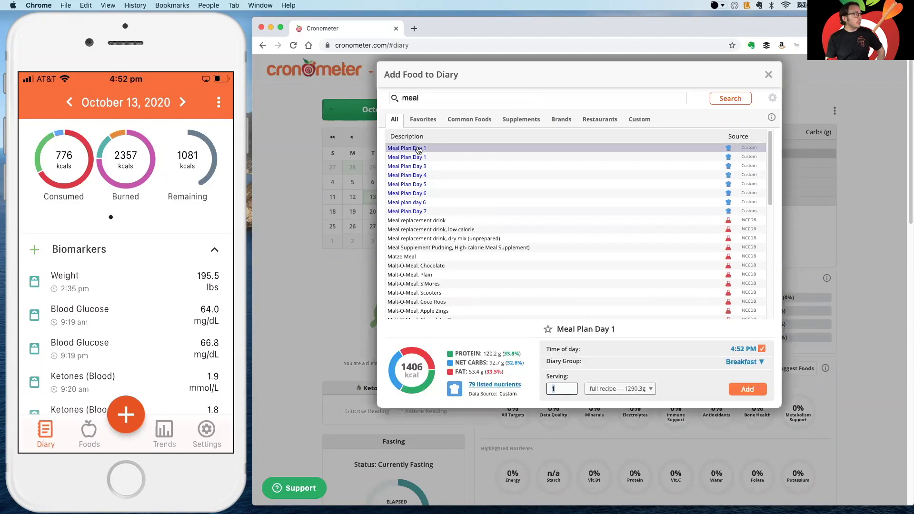
pyautogui.click(747, 390)
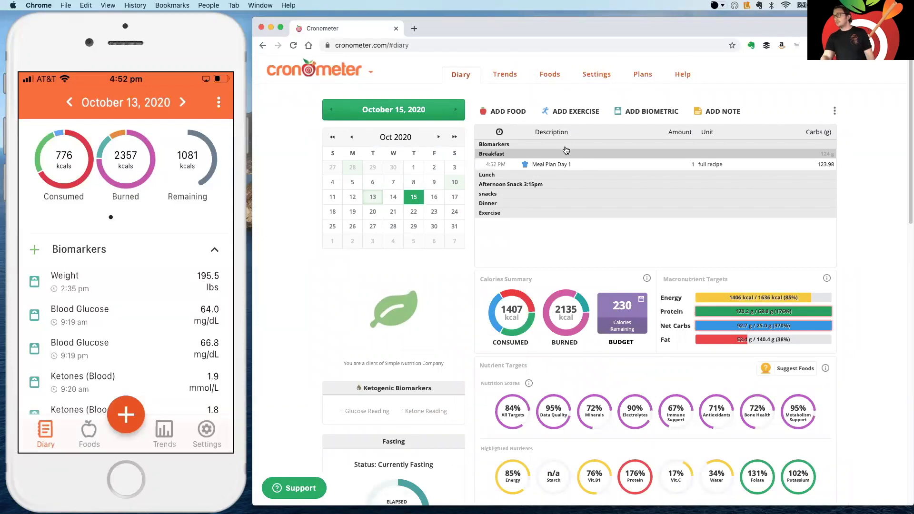
# Explode the Meal Plan Day 1 diary entry into its recipes and move Lunch 1 into Lunch and Dinner 1 into snacks.
pyautogui.scroll(-5, 674, 315)
pyautogui.scroll(-10, 673, 312)
pyautogui.scroll(10, 673, 314)
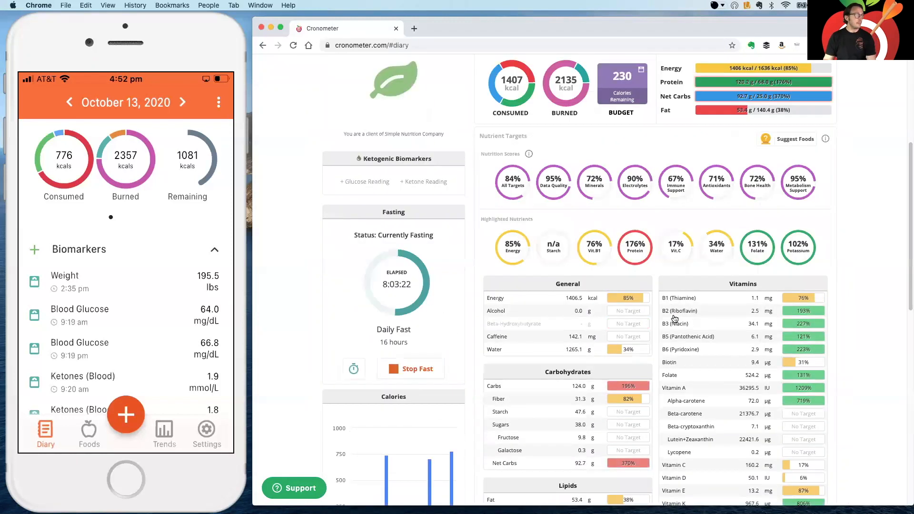
pyautogui.scroll(6, 675, 318)
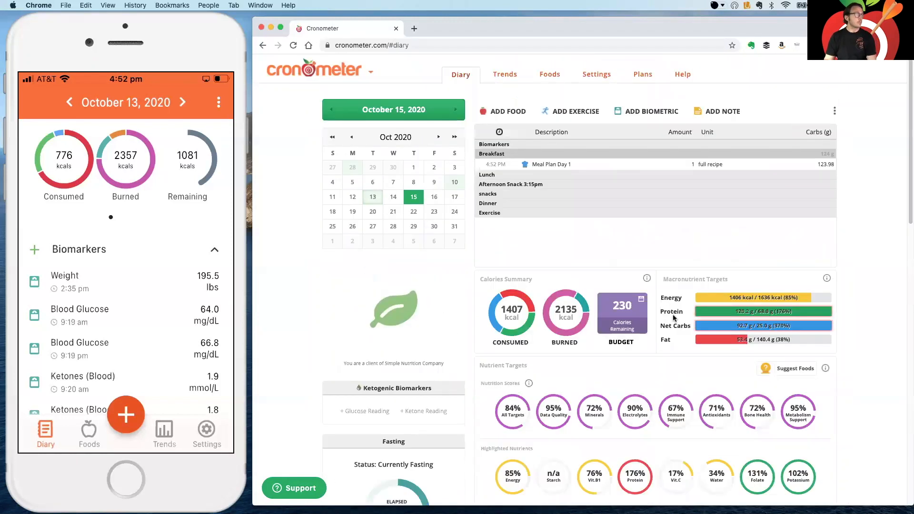
pyautogui.rightClick(551, 163)
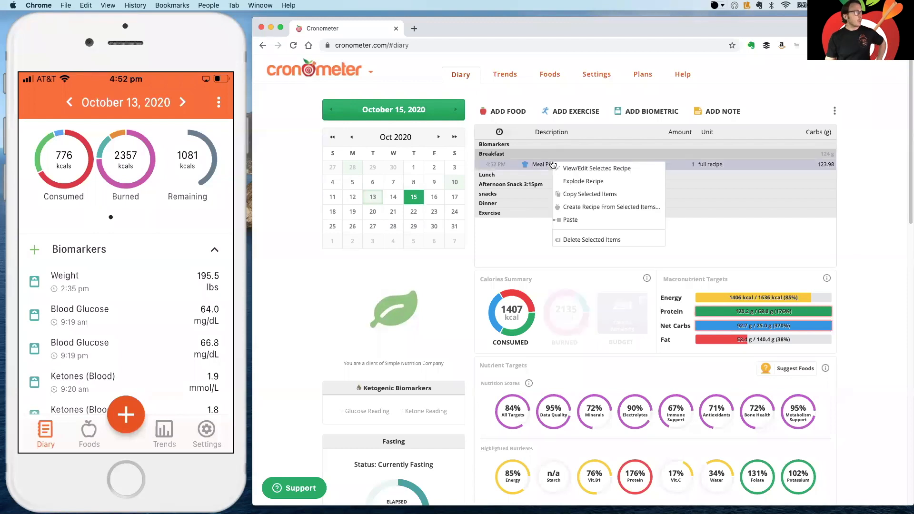
pyautogui.click(580, 182)
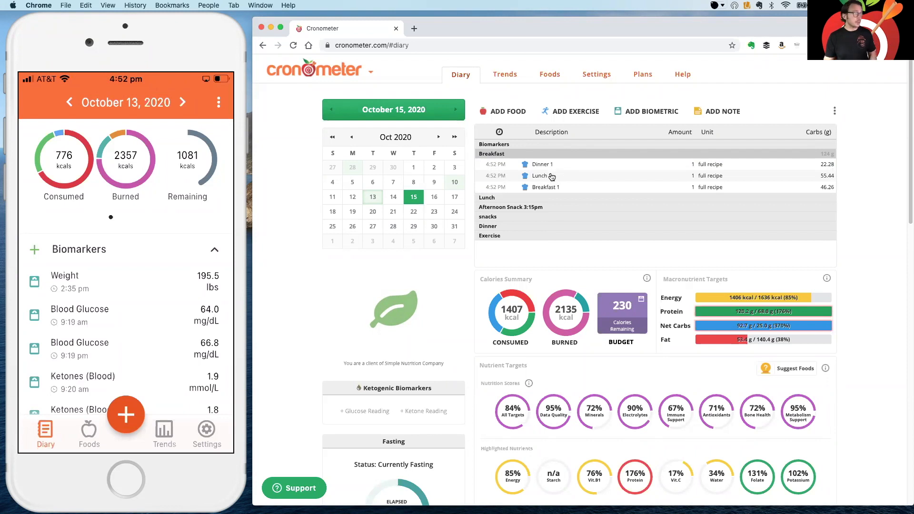
pyautogui.moveTo(546, 178); pyautogui.dragTo(539, 197)
pyautogui.moveTo(540, 165); pyautogui.dragTo(537, 216)
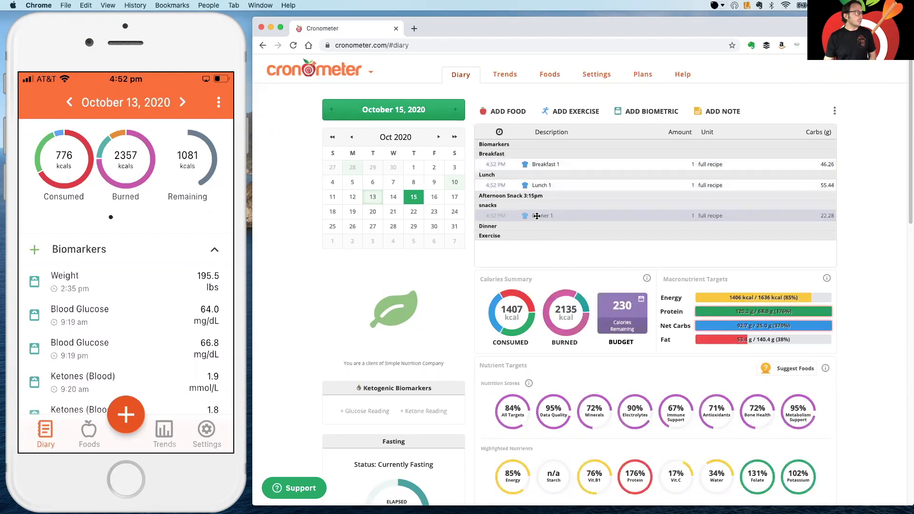
# Explode the Breakfast 1, Lunch 1 and Dinner 1 diary entries into their individual ingredients.
pyautogui.rightClick(541, 165)
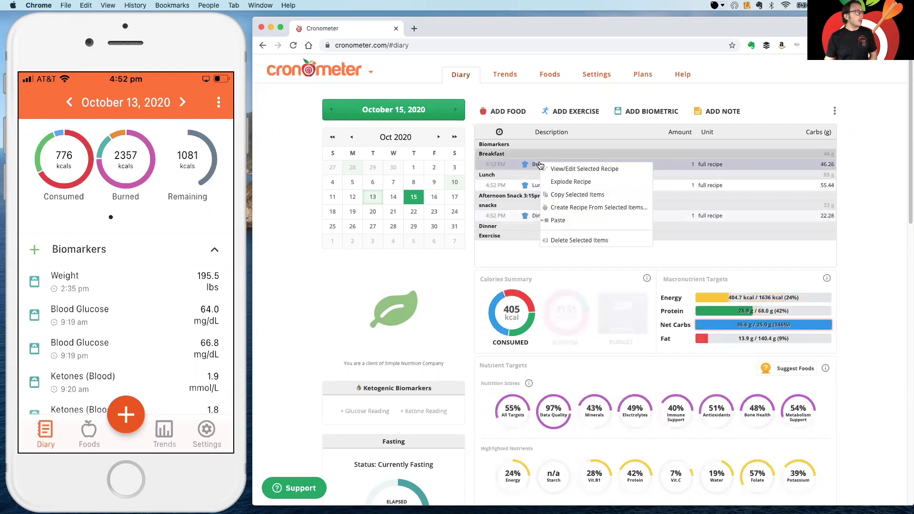
pyautogui.click(571, 181)
pyautogui.rightClick(538, 223)
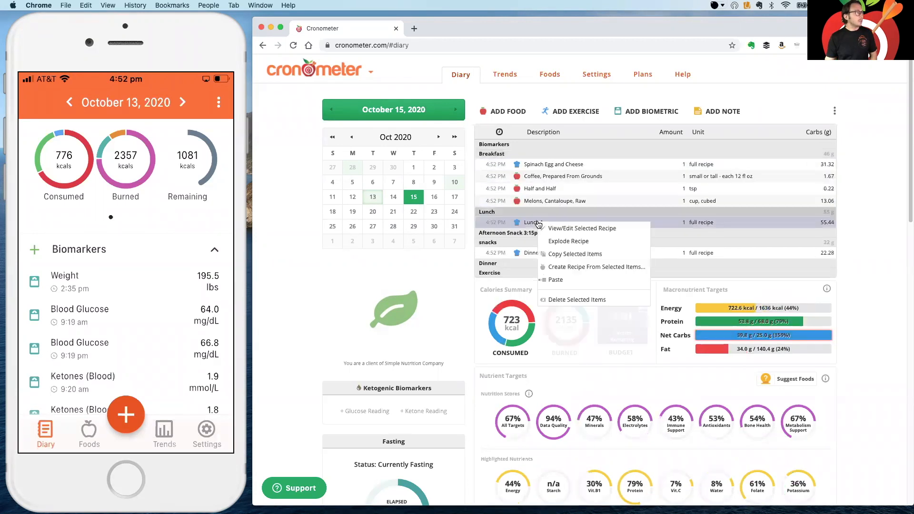
pyautogui.click(553, 241)
pyautogui.rightClick(533, 280)
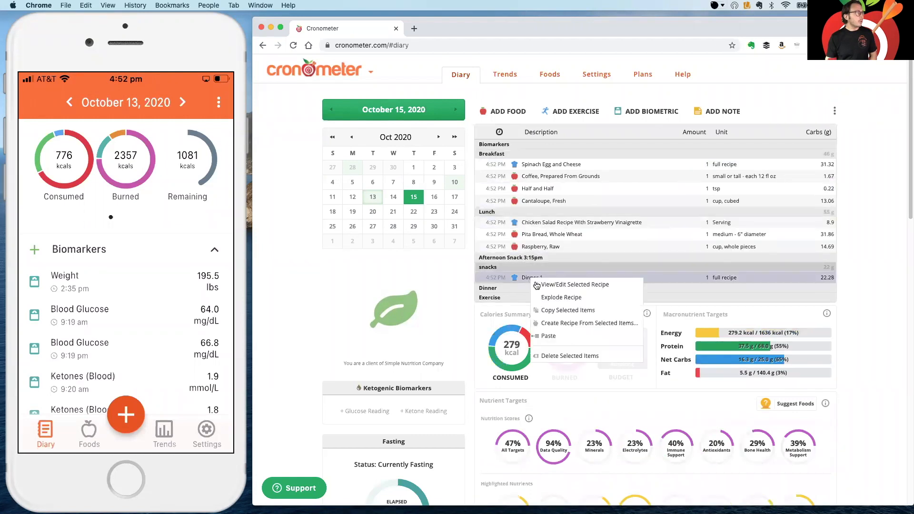
pyautogui.click(561, 297)
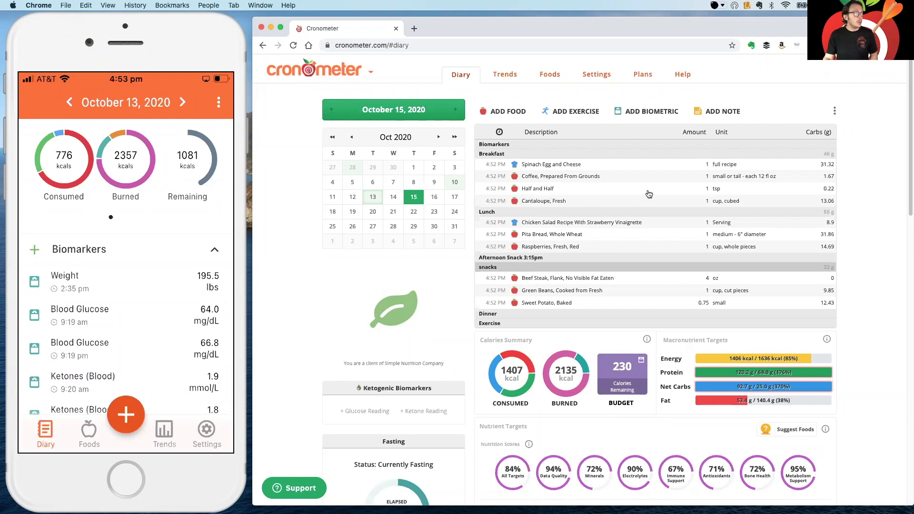
# Delete the Half and Half entry from the Breakfast group of the diary.
pyautogui.click(537, 192)
pyautogui.rightClick(537, 191)
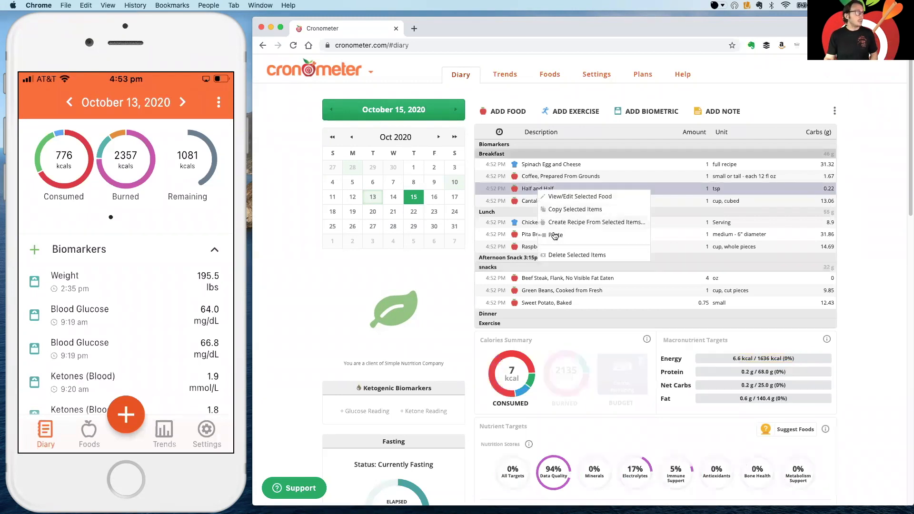
pyautogui.click(562, 256)
pyautogui.click(646, 135)
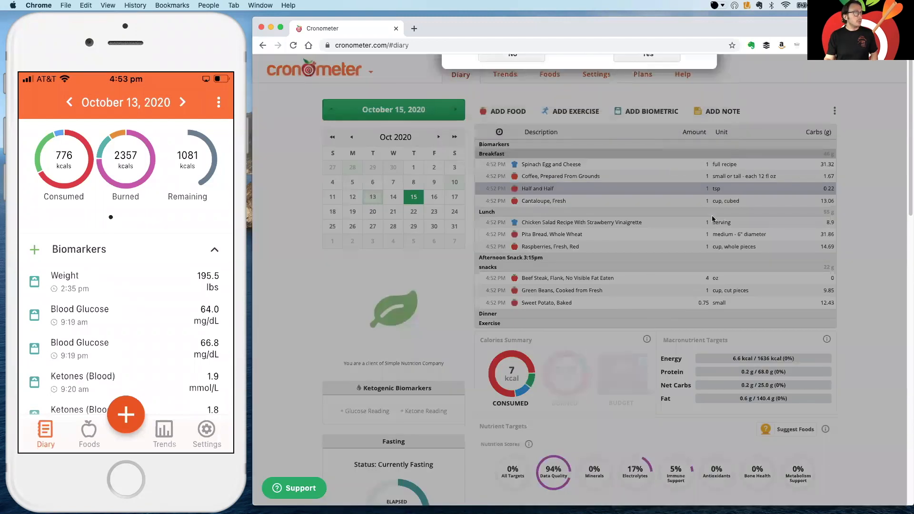
# Set the amount of Chicken Salad Recipe With Strawberry Vinaigrette in Lunch to 2 servings.
pyautogui.doubleClick(708, 212)
pyautogui.write('2')
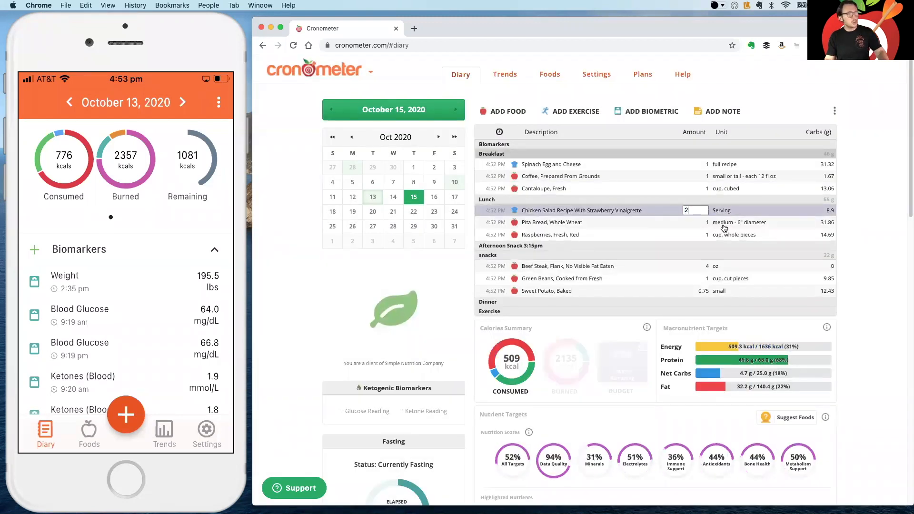
pyautogui.click(719, 205)
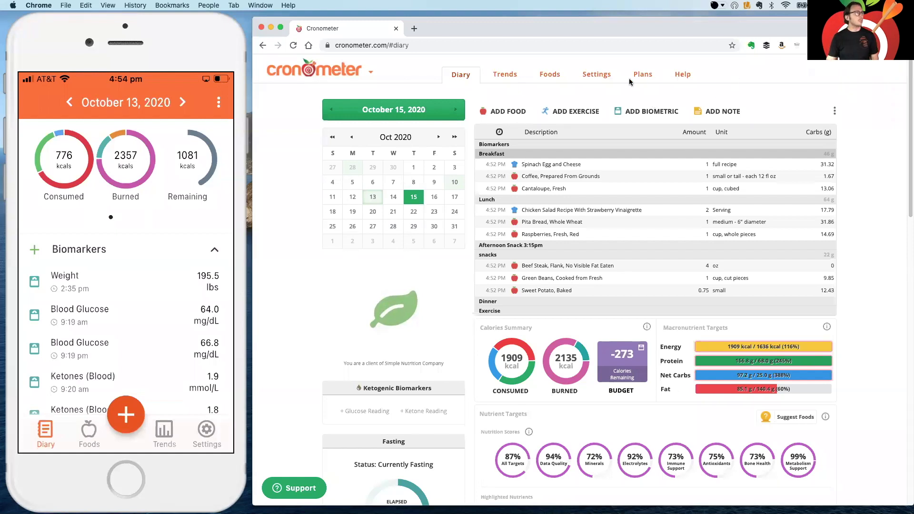
# Open the settings on the web and phone and examine the apps and devices available for importing data.
pyautogui.click(590, 74)
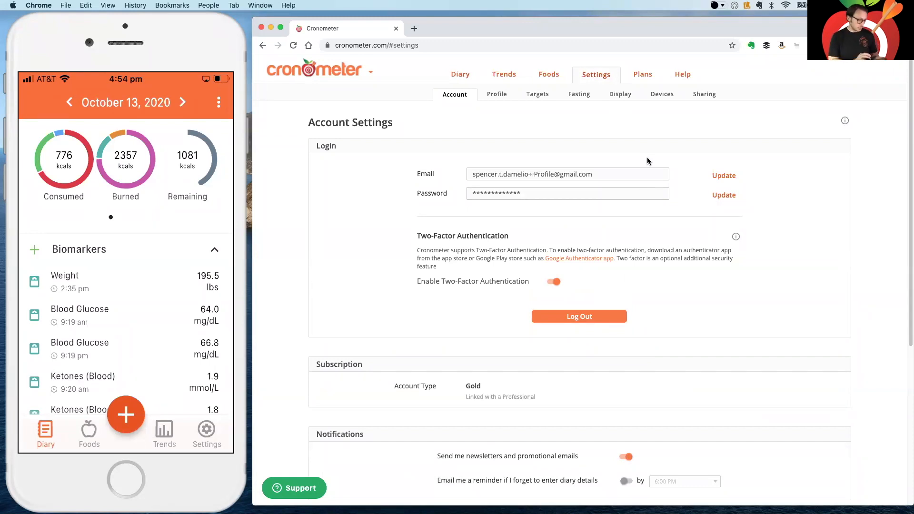
pyautogui.click(88, 438)
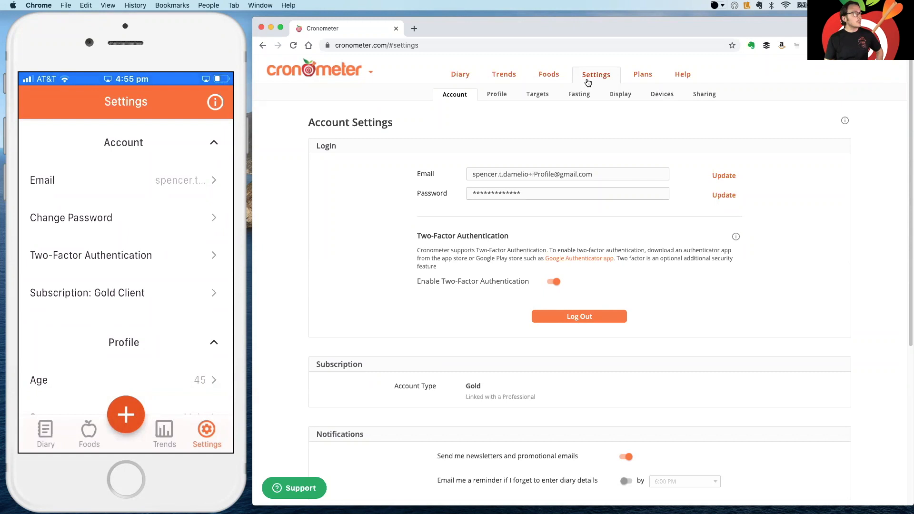
pyautogui.click(660, 95)
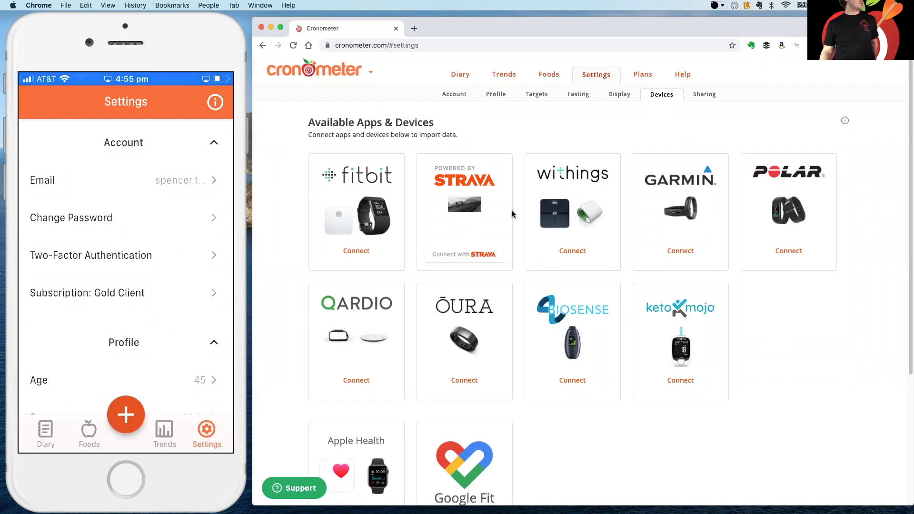
pyautogui.scroll(-3, 593, 293)
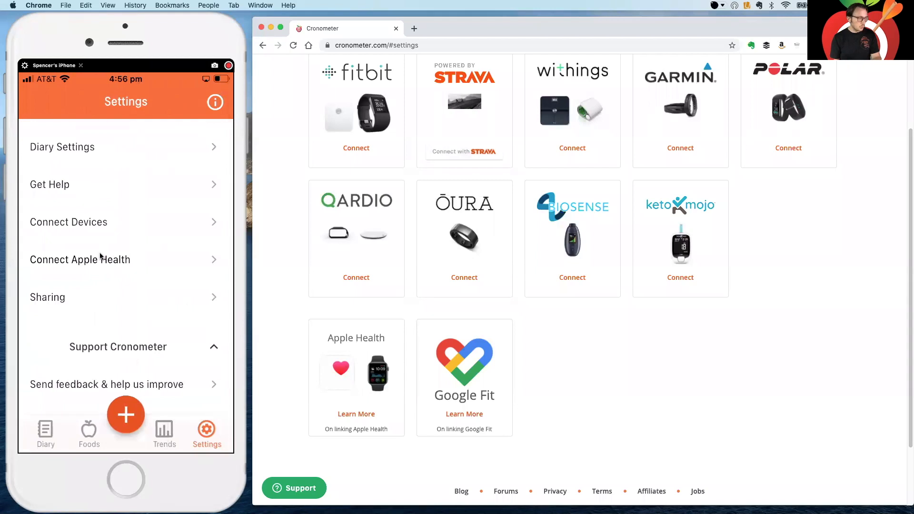
pyautogui.scroll(3, 672, 243)
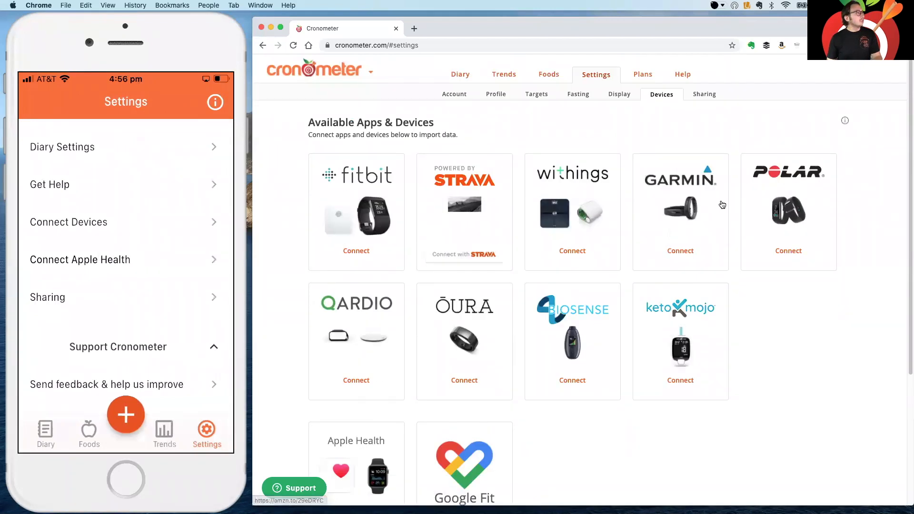
# Return to the October 15, 2020 diary and open the help page to examine its resources.
pyautogui.click(461, 79)
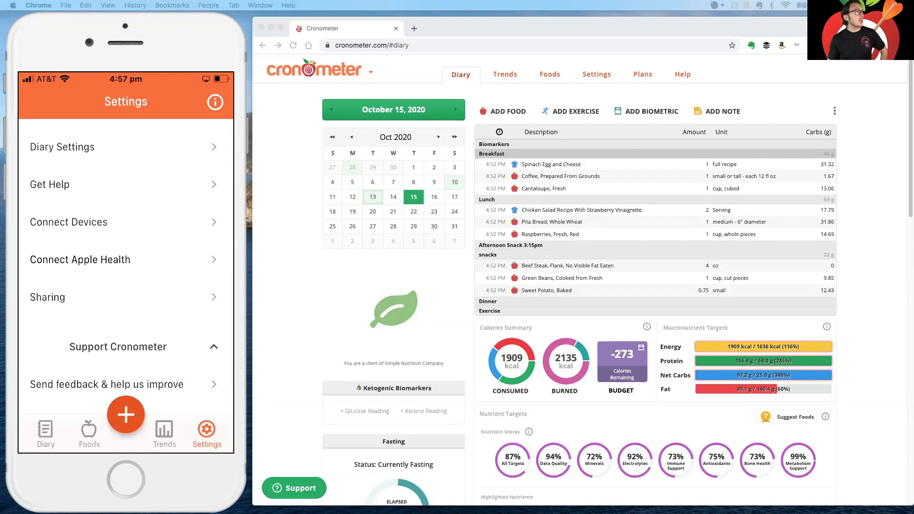
pyautogui.click(683, 76)
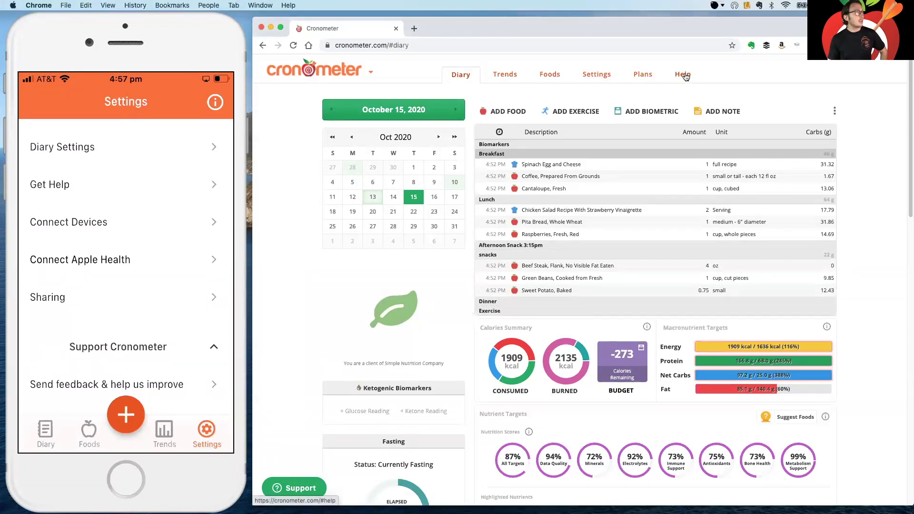
pyautogui.click(688, 73)
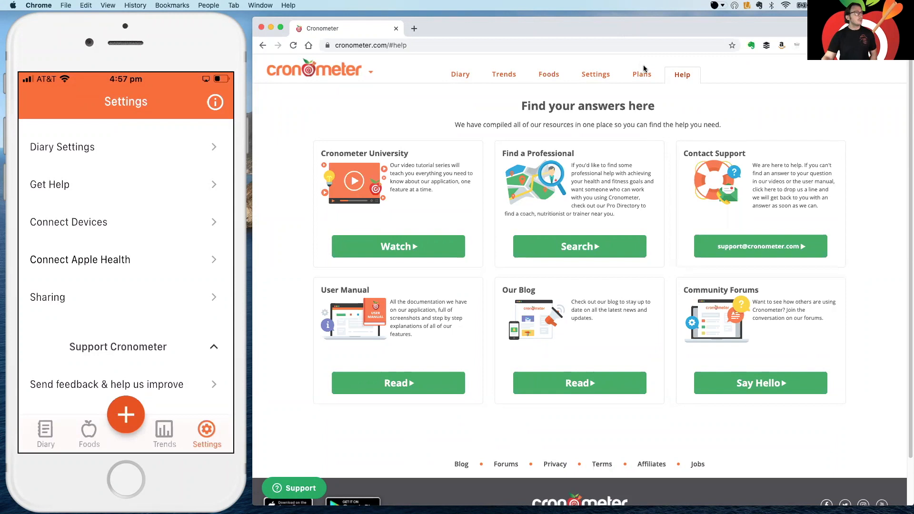
# Start the Keto-Mojo device connection with United States as the region, view its login page and return to Cronometer.
pyautogui.click(596, 76)
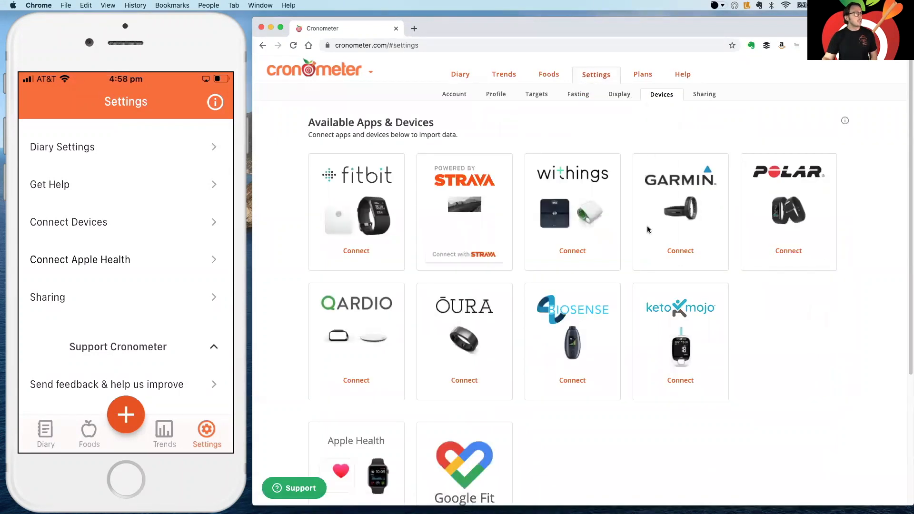
pyautogui.click(682, 382)
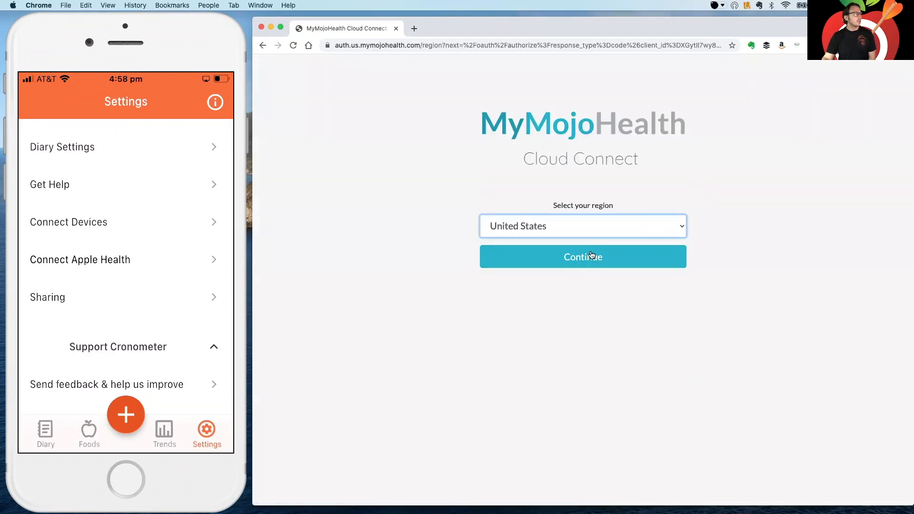
pyautogui.click(592, 255)
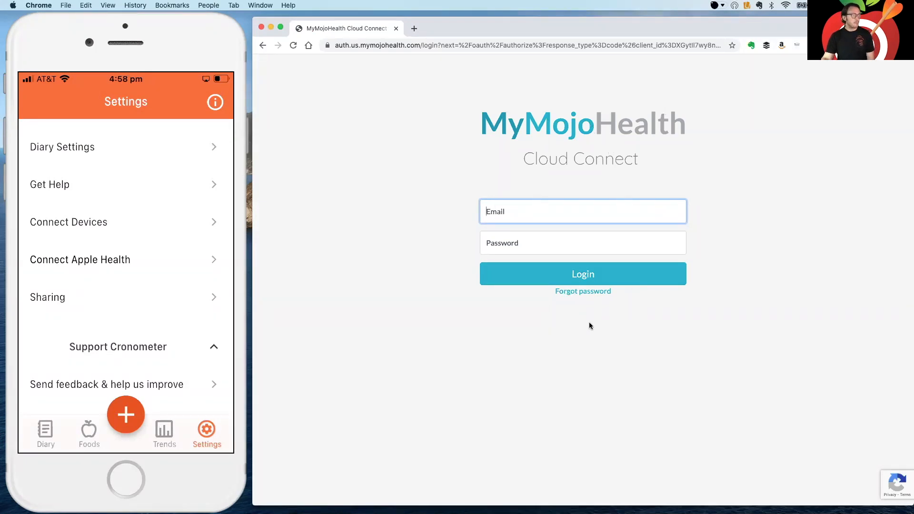
pyautogui.click(263, 45)
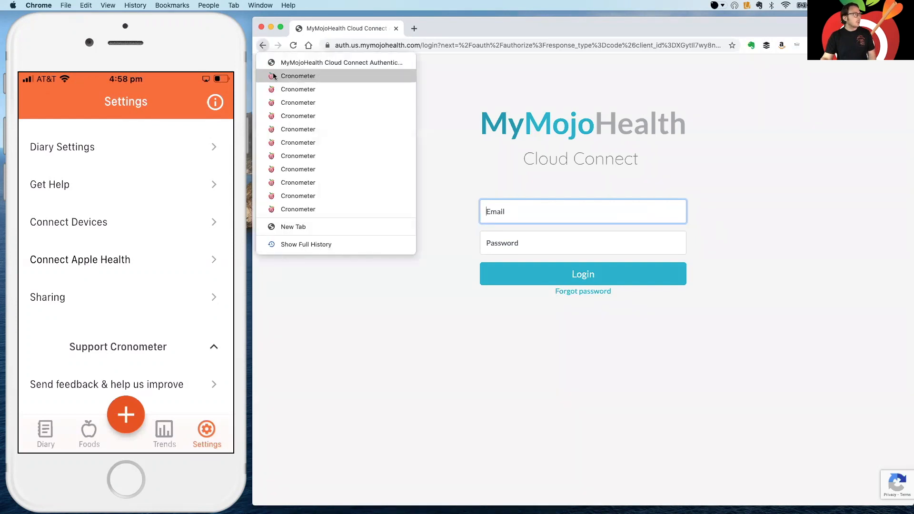
pyautogui.click(274, 76)
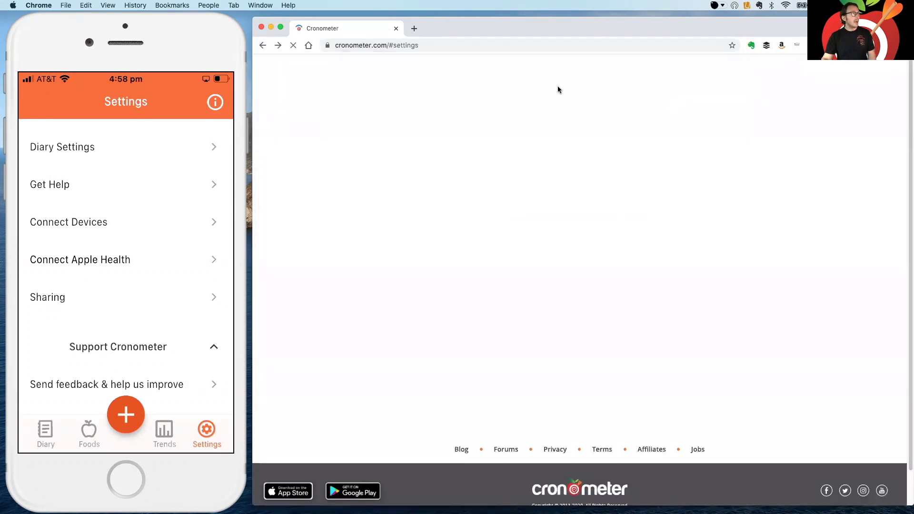
# Open the professional directory from the help resources and view the listing for What Is Health, LLC.
pyautogui.click(691, 81)
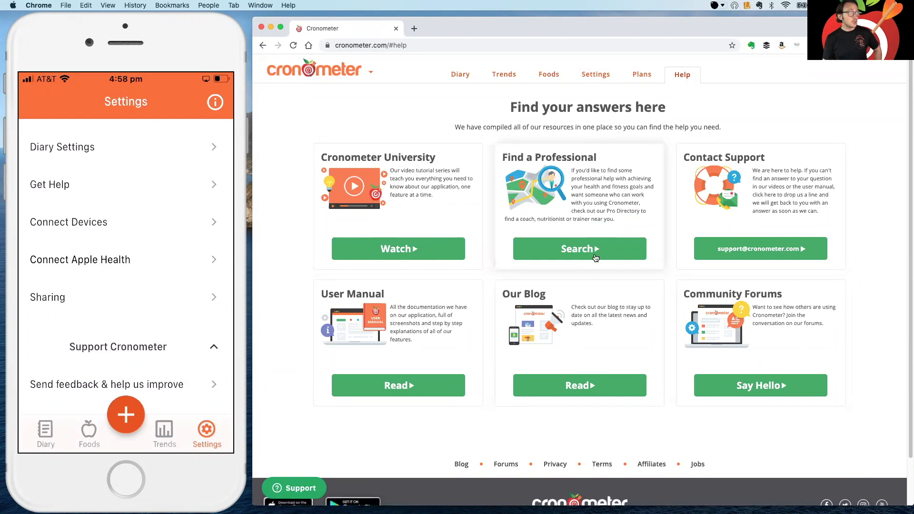
pyautogui.click(595, 257)
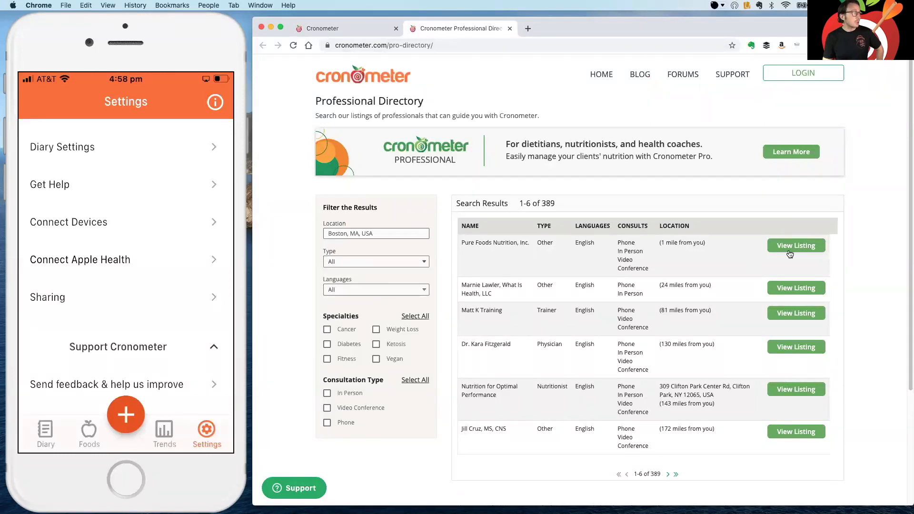
pyautogui.click(807, 290)
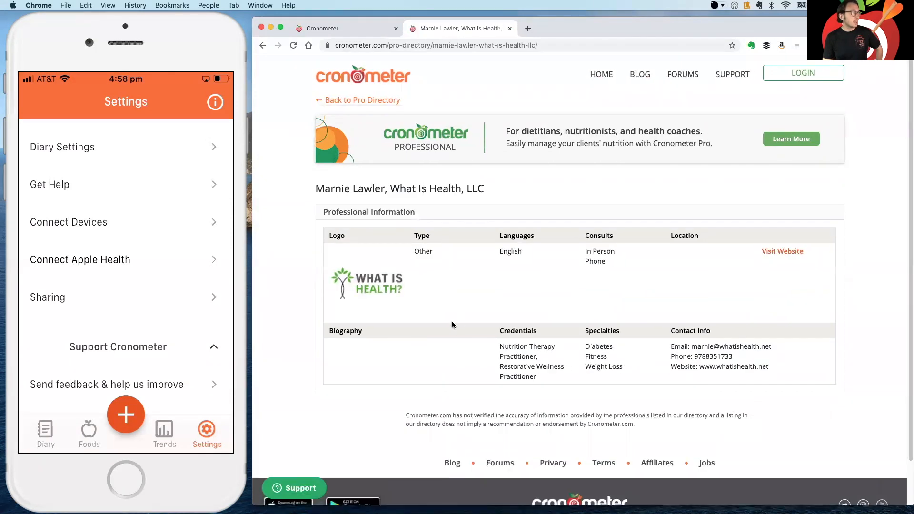